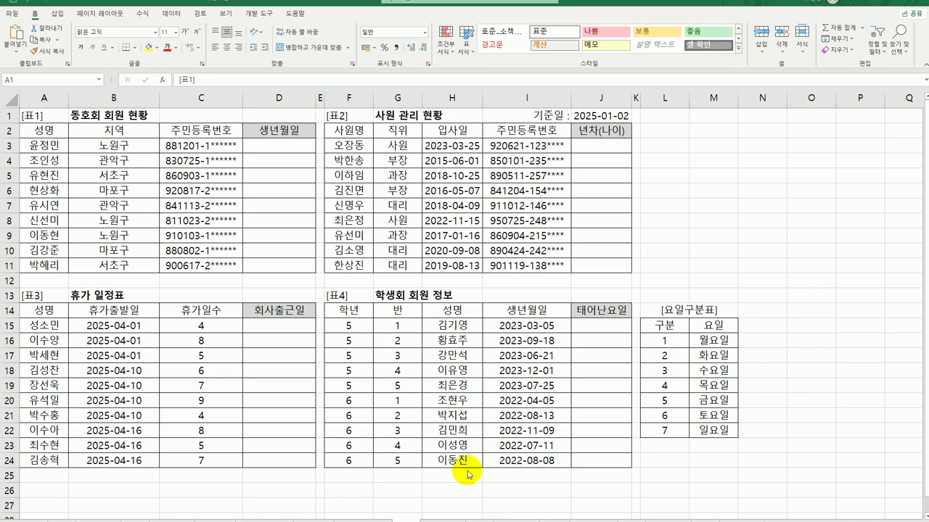
- Enter =MID(C3,1,2) in D3 of the 생년월일 column and fill it down to D11
left_click(300, 144)
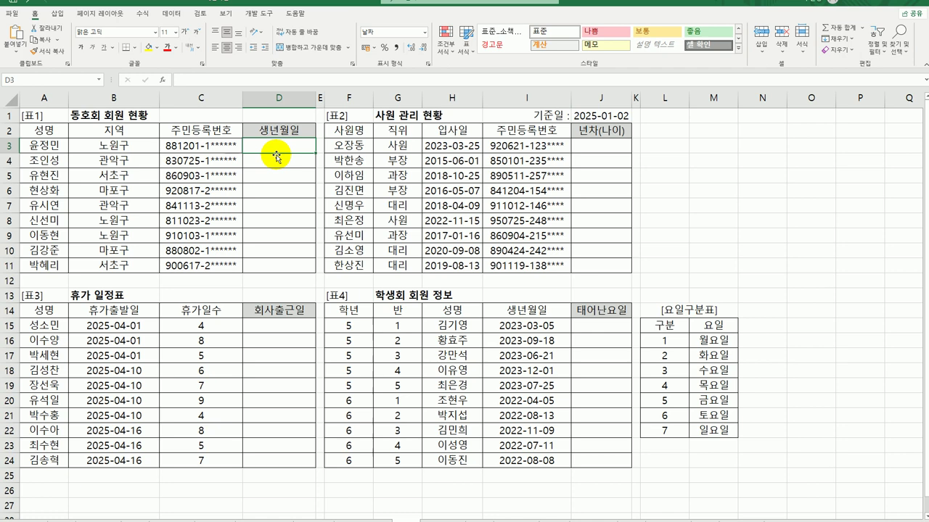
type("=")
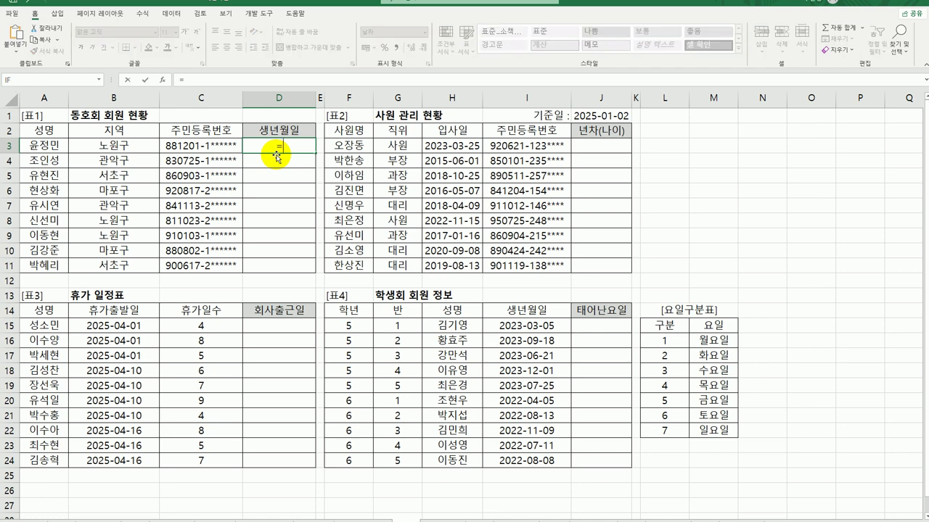
type("mid")
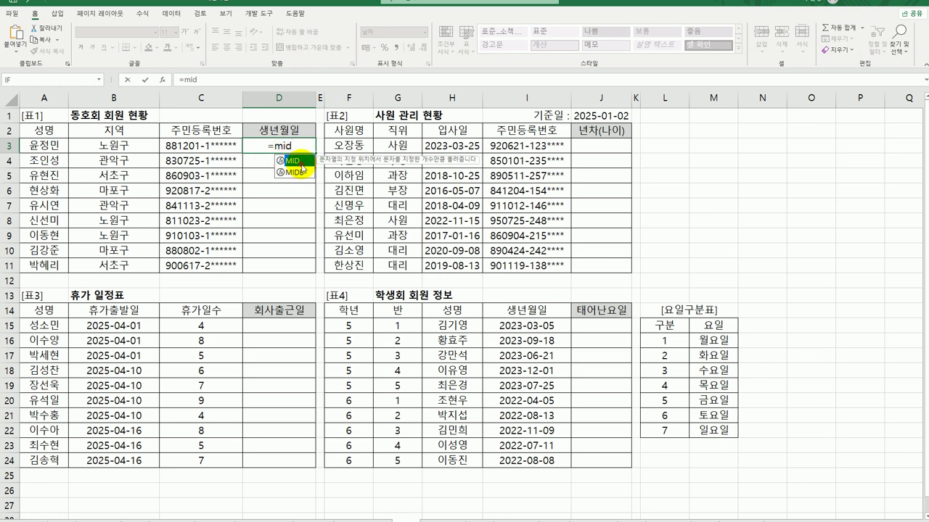
double_click(297, 161)
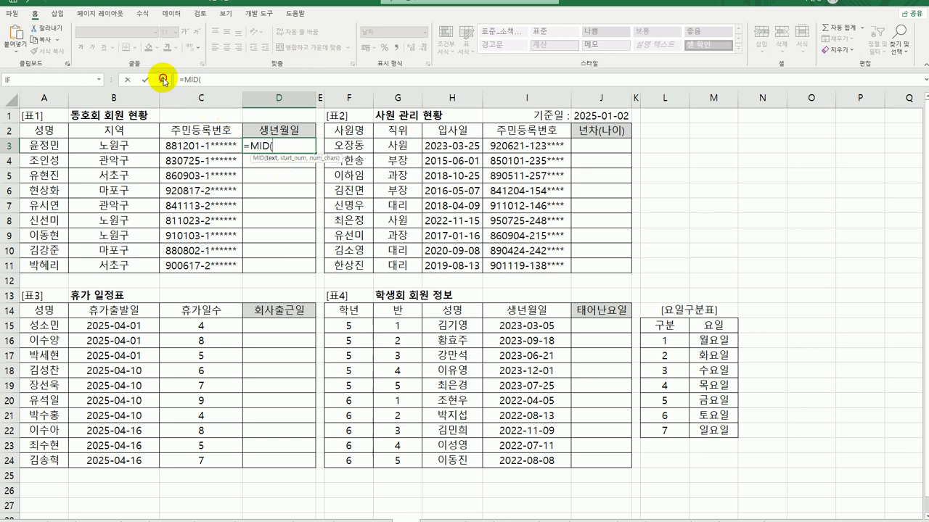
left_click(162, 79)
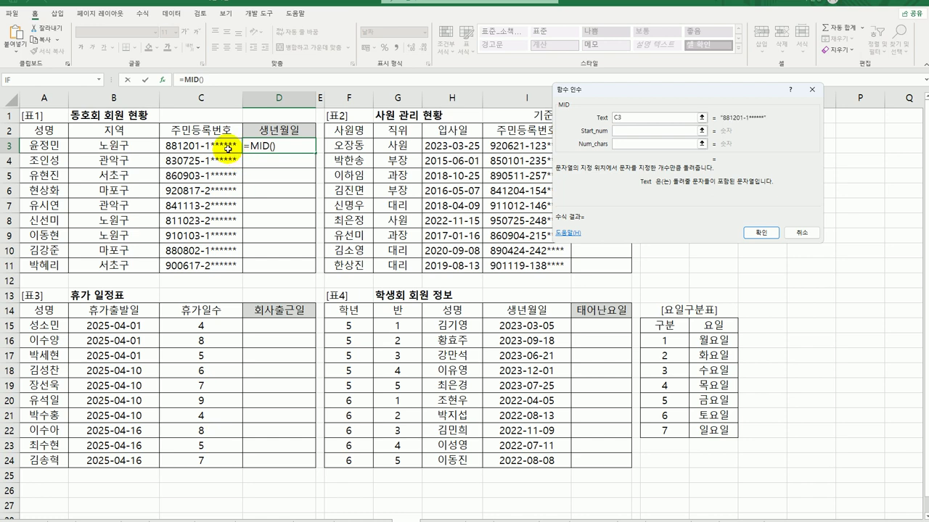
left_click(217, 147)
left_click(629, 134)
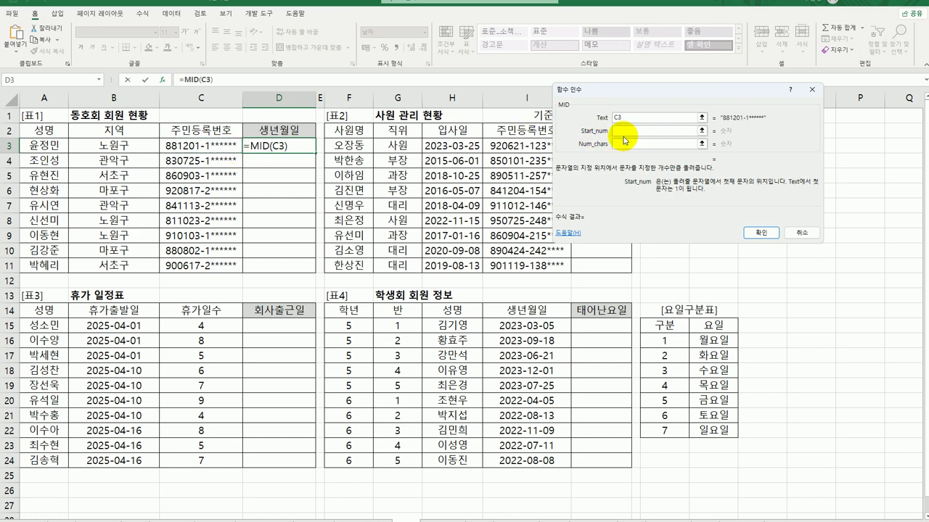
type("1")
left_click(622, 143)
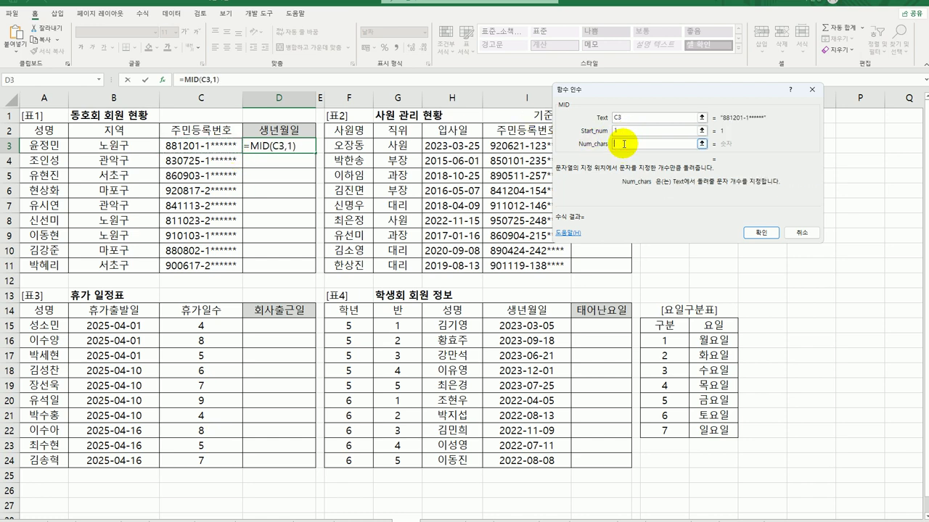
type("2")
left_click(761, 232)
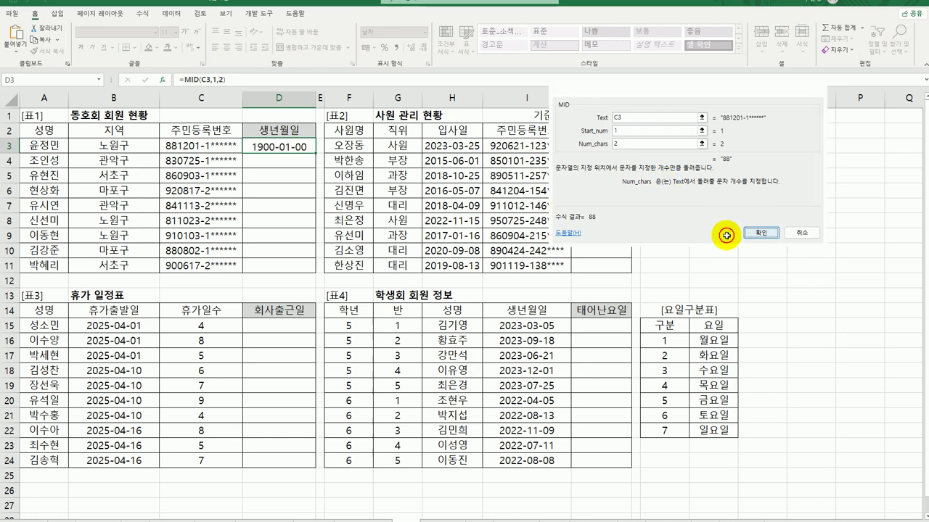
left_click_drag(316, 153, 312, 270)
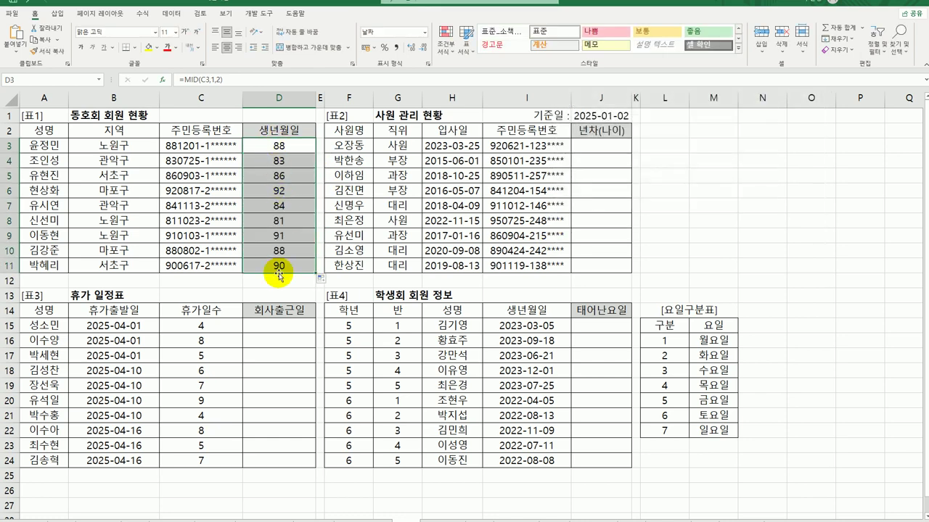
- Wrap the MID formula in D3 in a DATE function, with MID(C3,1,2) as its Year argument
left_click(289, 149)
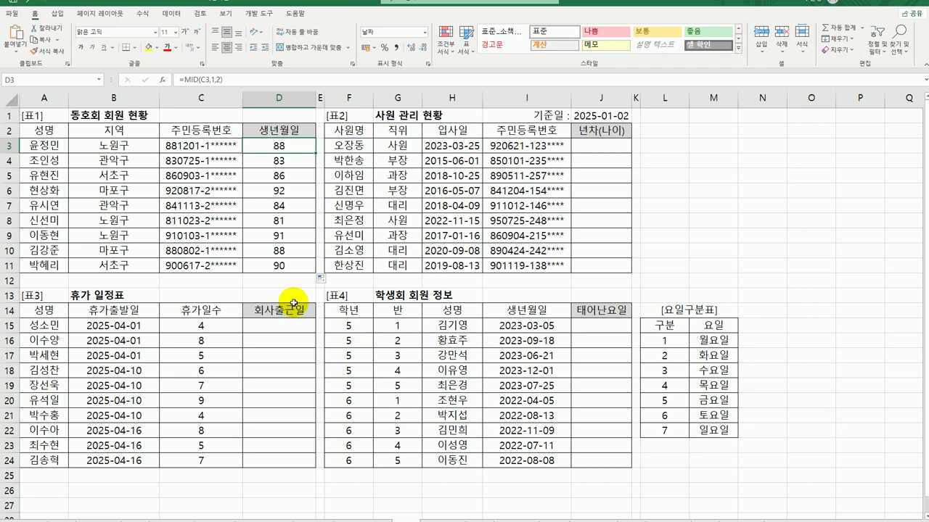
double_click(267, 146)
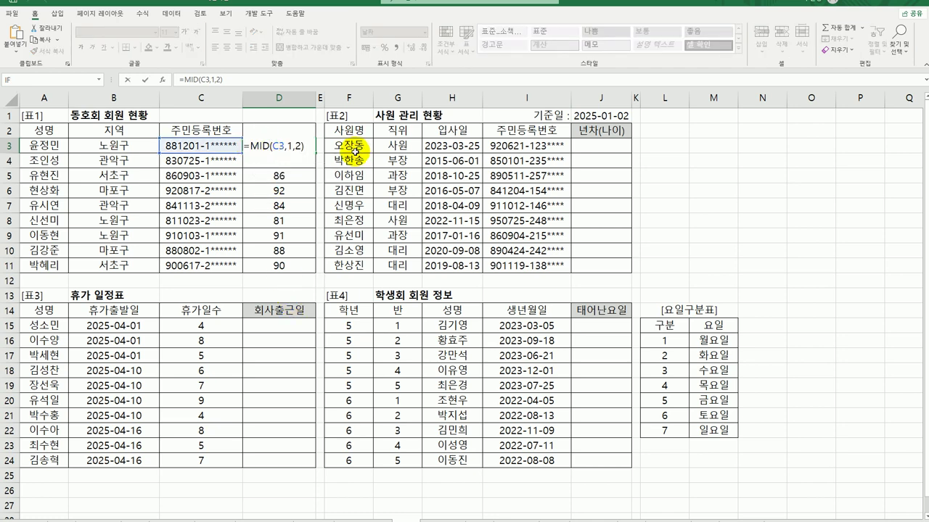
type("da")
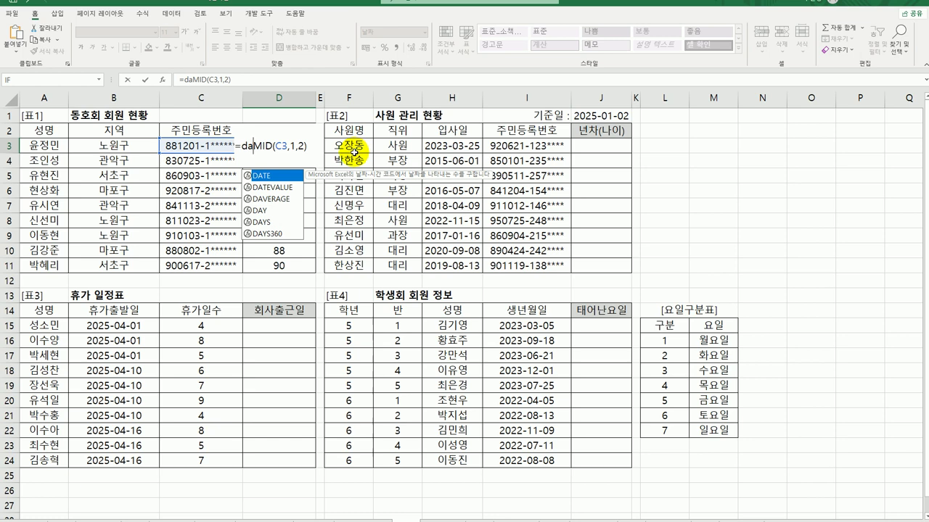
double_click(259, 176)
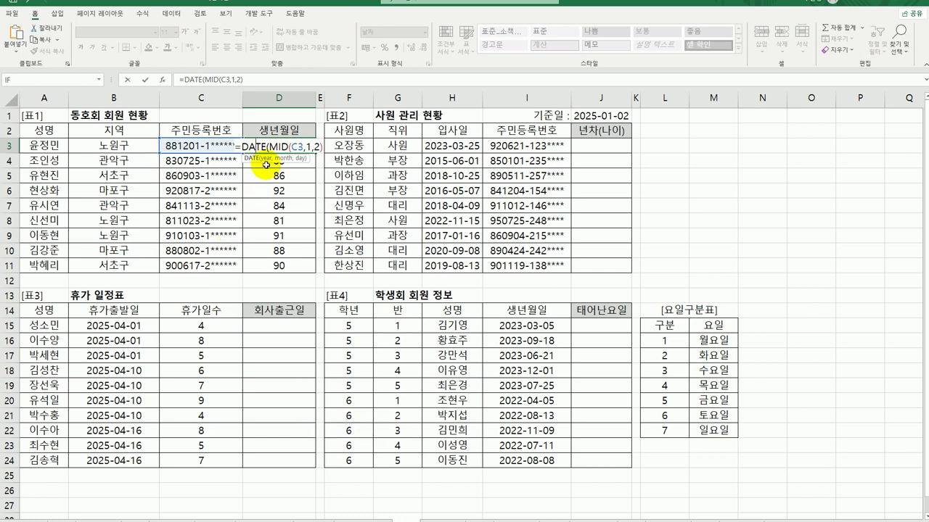
left_click(163, 80)
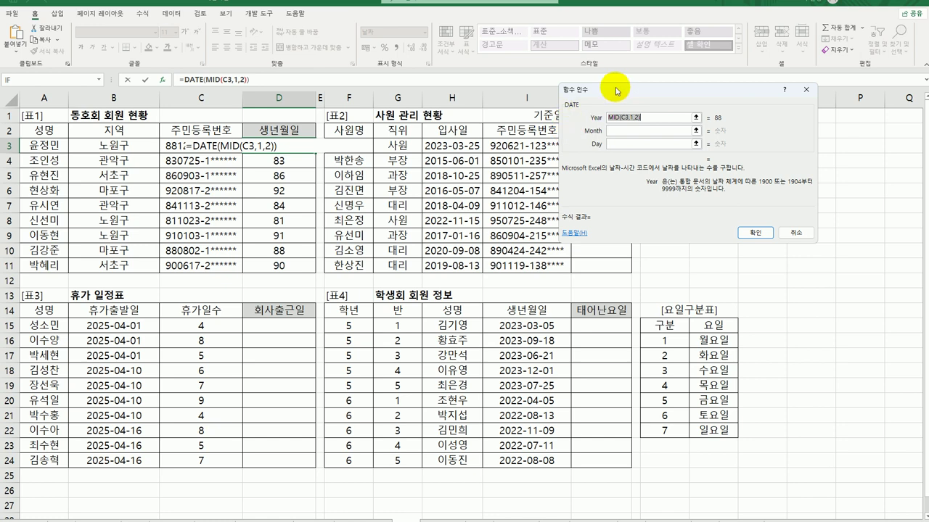
- Copy the Year argument into the Month argument and change its start position, giving MID(C3,3,2)
left_click_drag(613, 89, 455, 204)
left_click(490, 233)
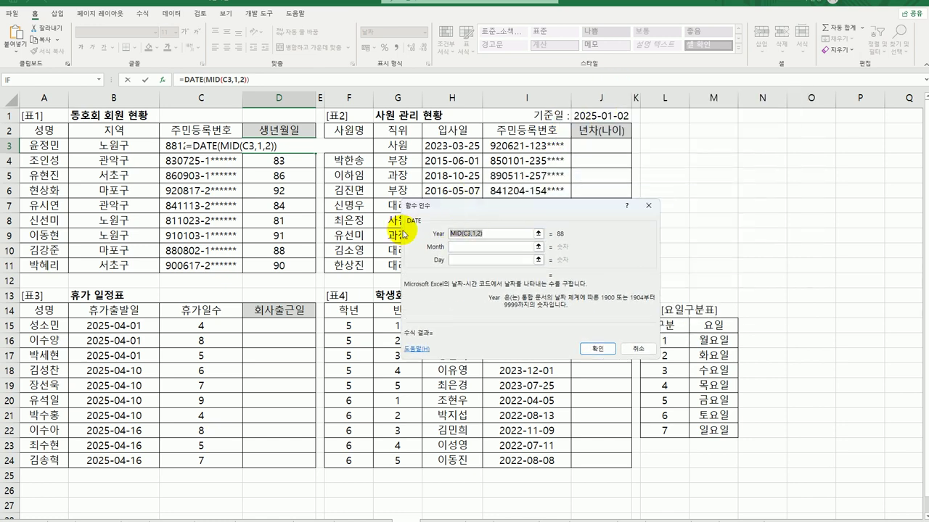
left_click(498, 247)
key("ctrl+v")
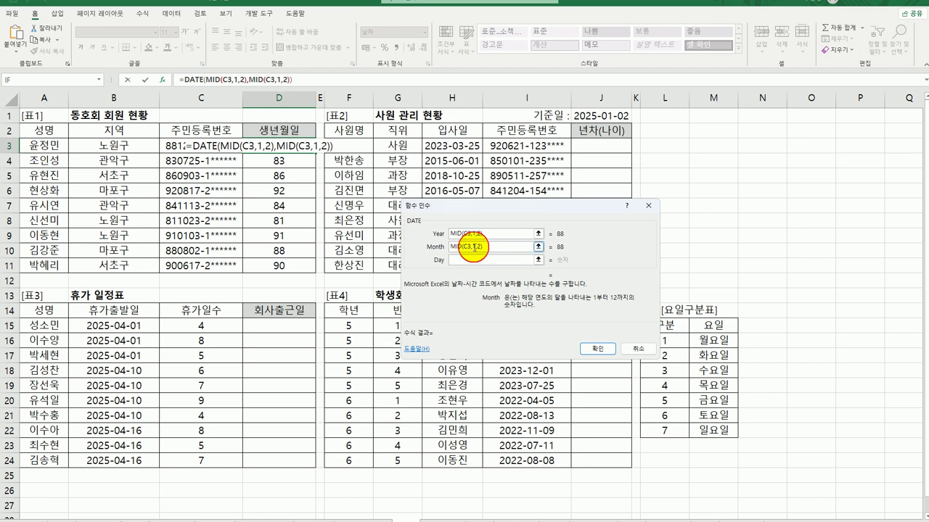
double_click(475, 246)
type("3")
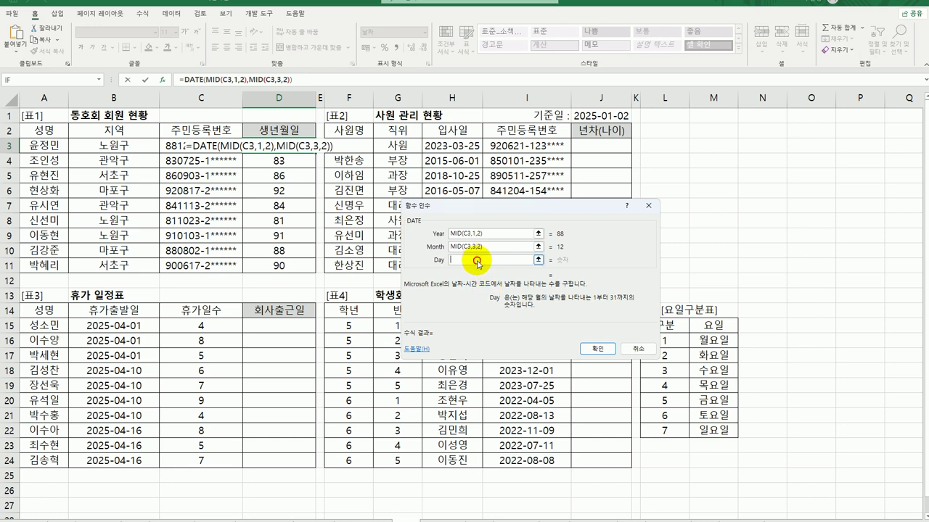
- Set the Day argument to MID(C3,5,2) and fill the completed DATE formula down from D3 to D11
key("Tab")
key("ctrl+v")
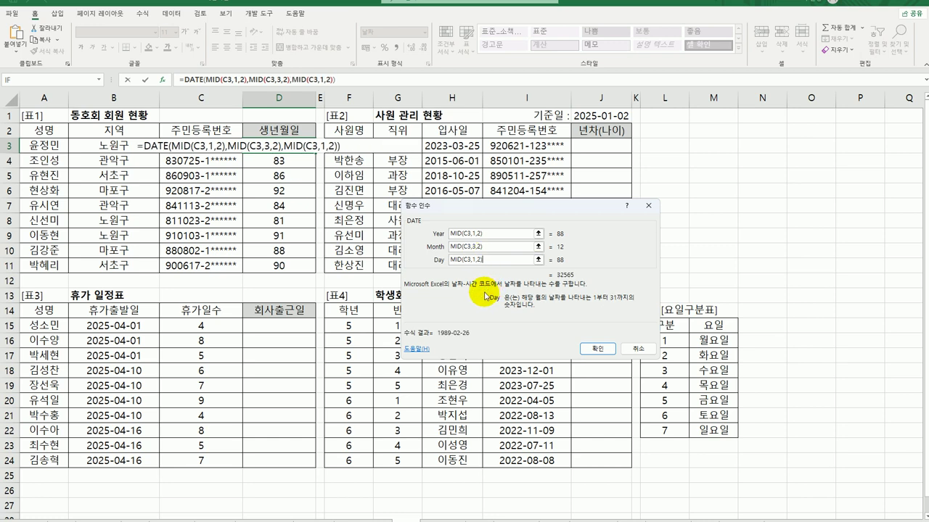
double_click(473, 260)
type("5")
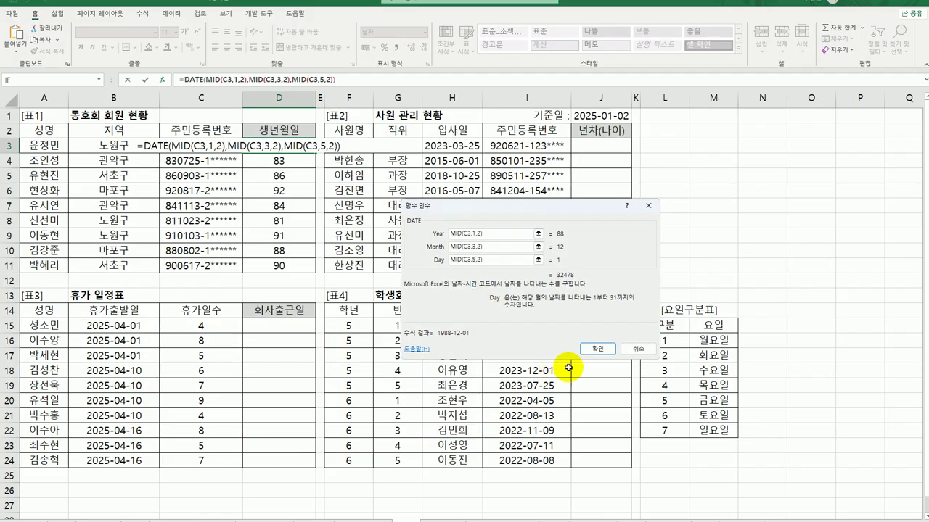
left_click(602, 350)
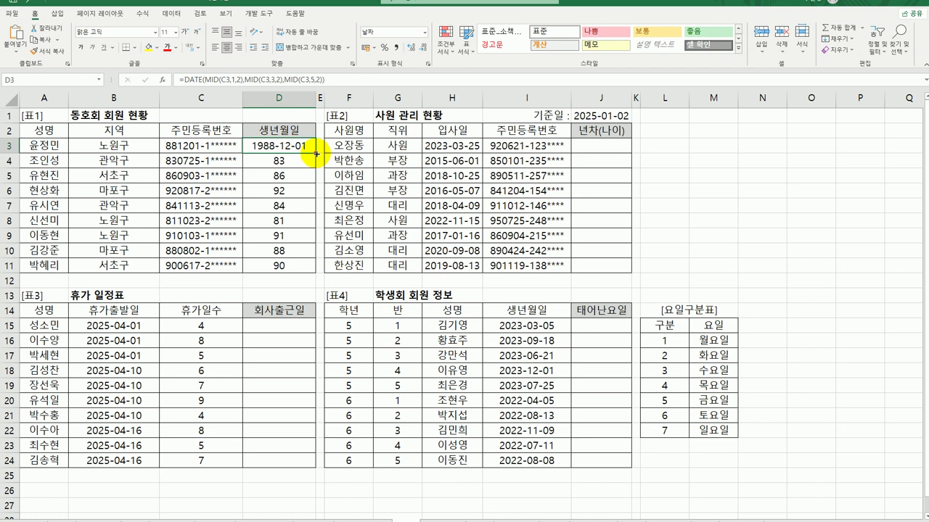
left_click_drag(316, 153, 318, 269)
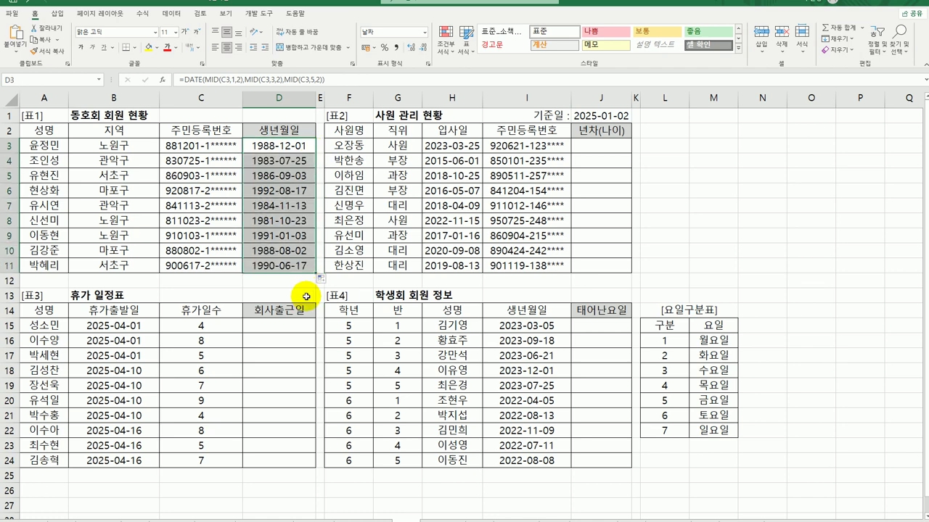
- Enter =YEAR($J$1) in J3 of the 년차(나이) column with an absolute reference, and fill it down to J11
left_click(614, 150)
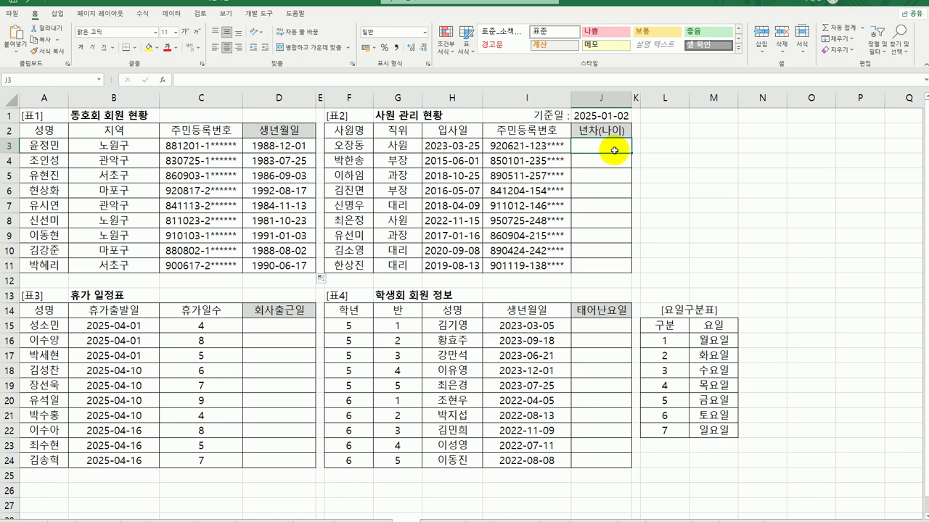
type("=")
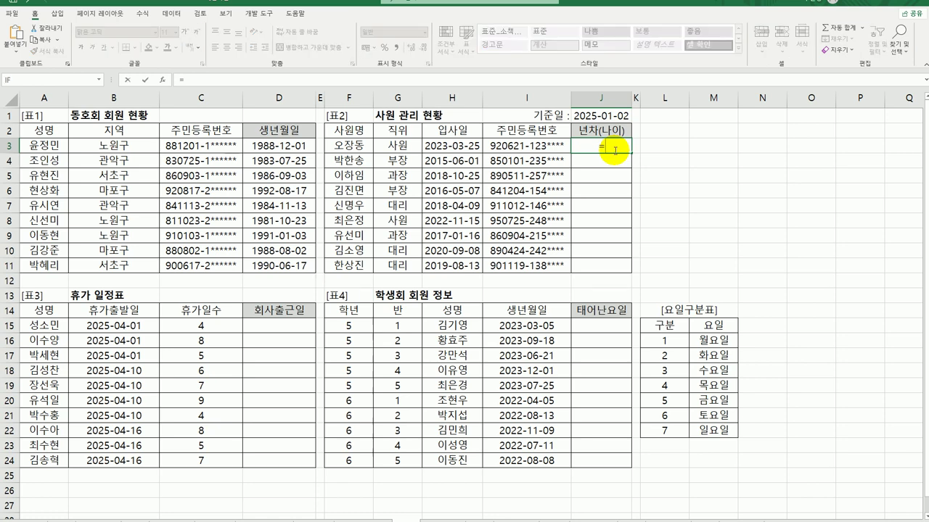
type("ye")
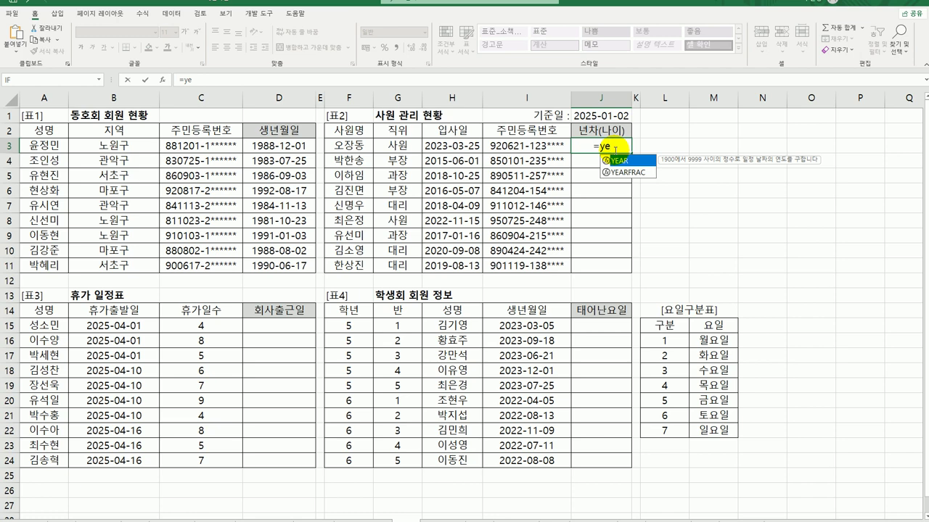
double_click(616, 160)
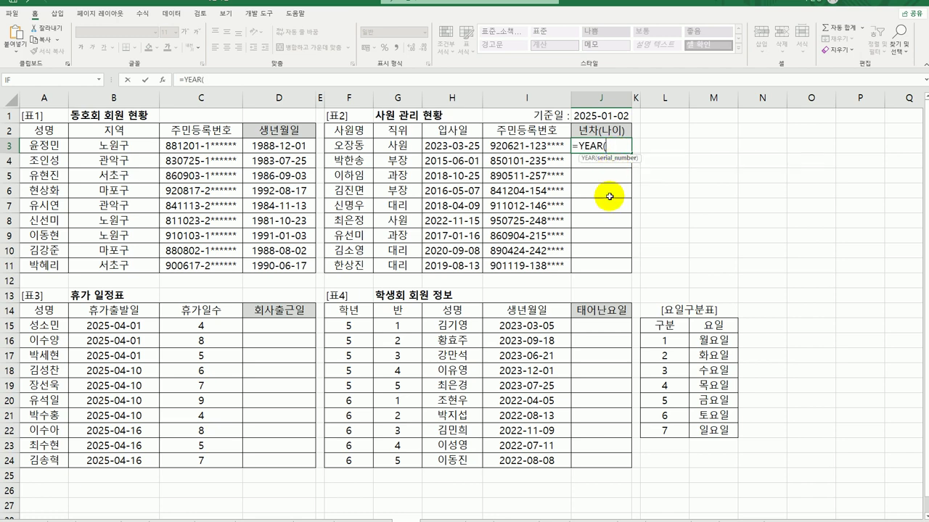
left_click(615, 119)
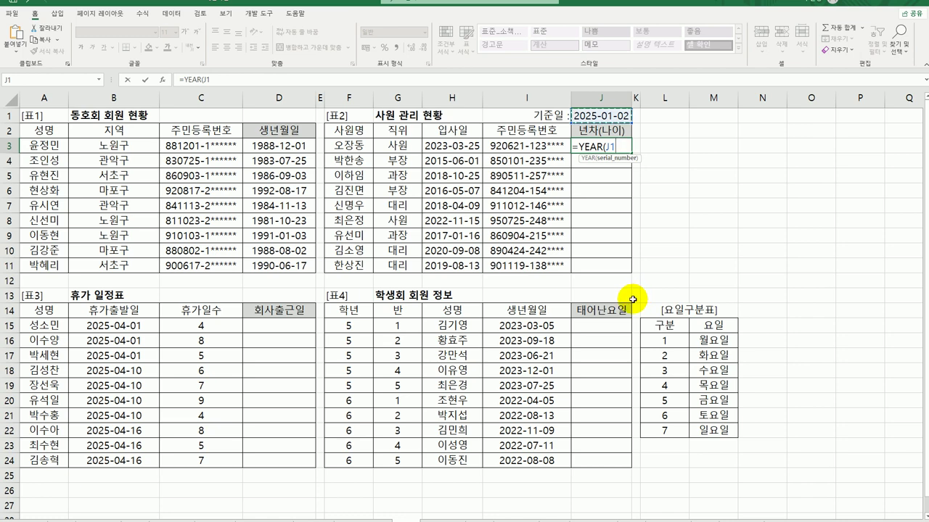
key("F4")
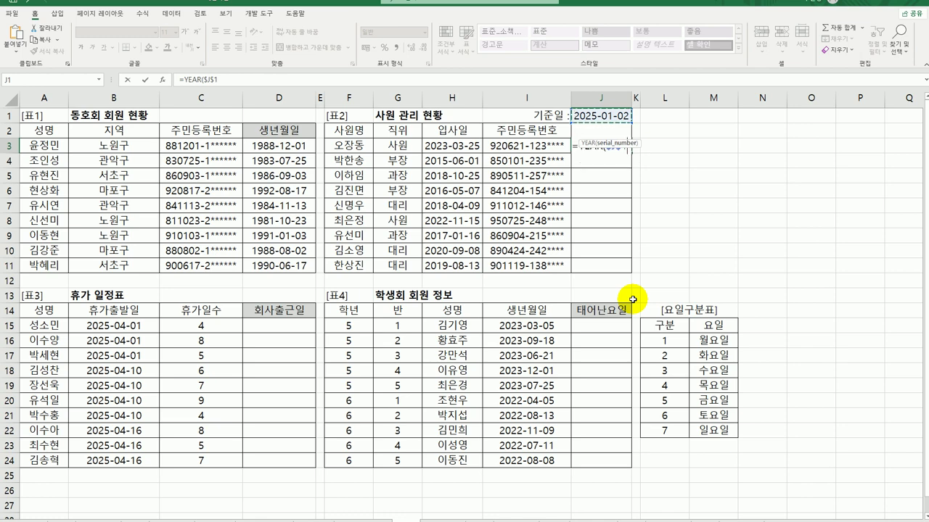
key("Return")
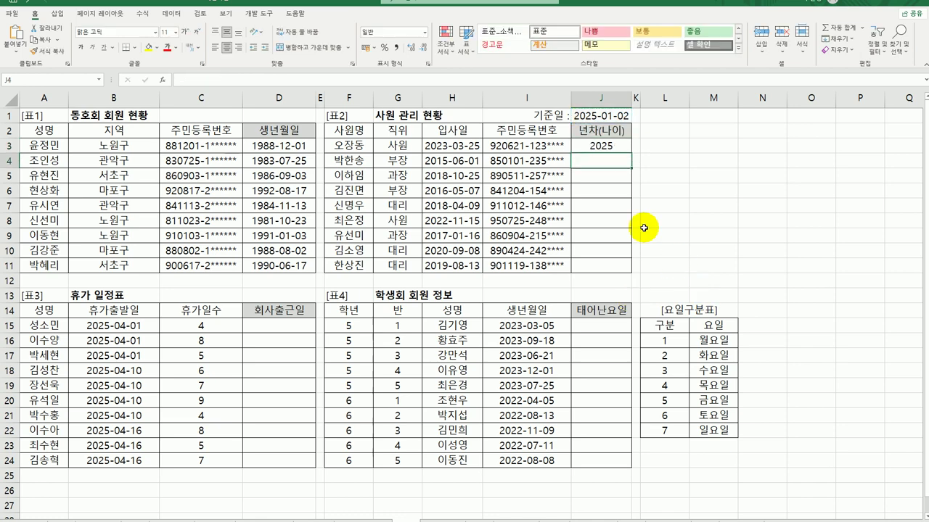
left_click(615, 145)
left_click_drag(632, 153, 673, 273)
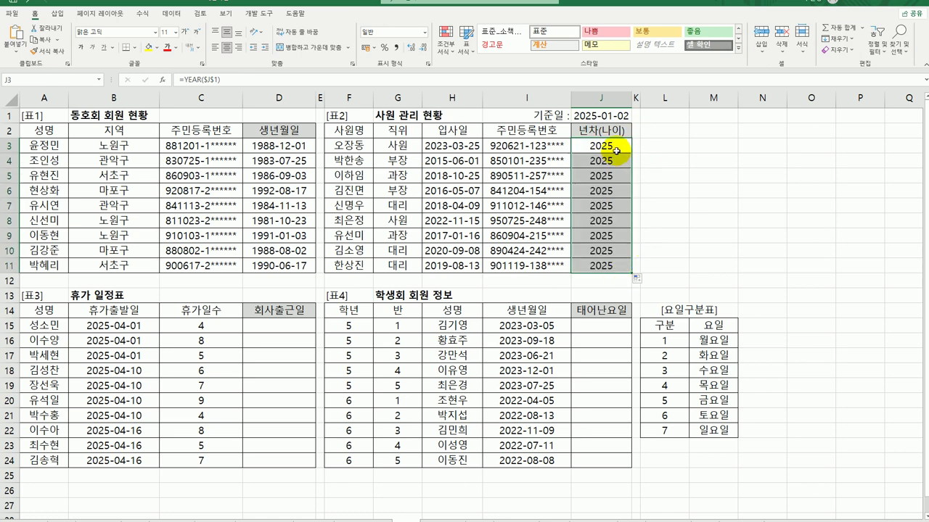
- Extend the formula in J3 to subtract the hire year, giving =YEAR($J$1)-YEAR(H3)
double_click(618, 147)
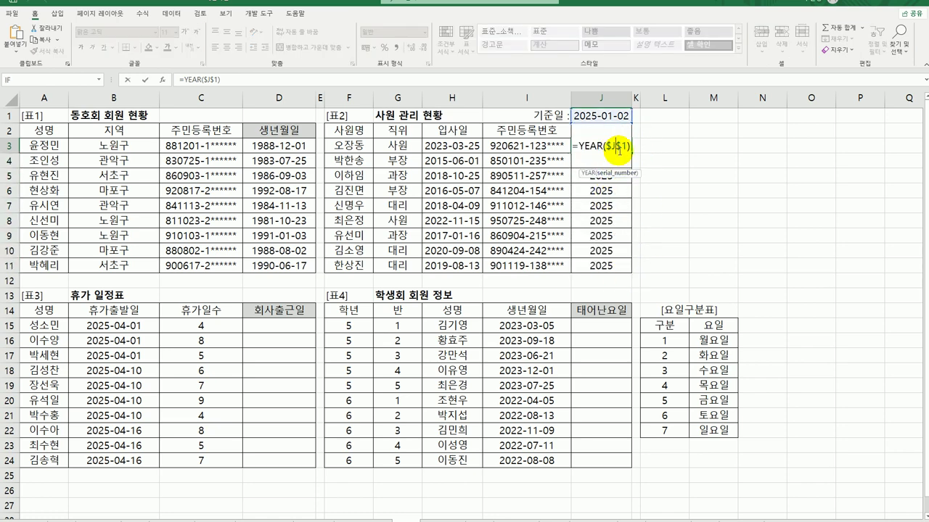
type("-")
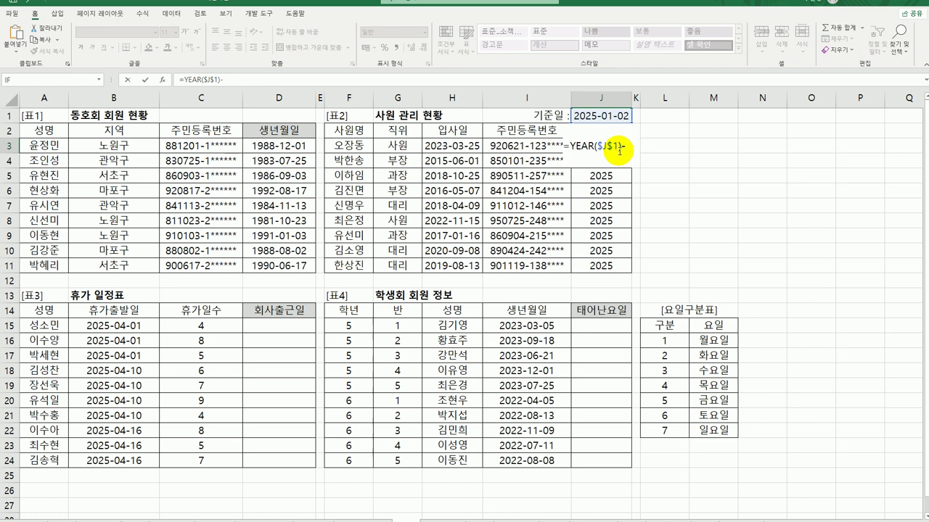
type("year")
key("Tab")
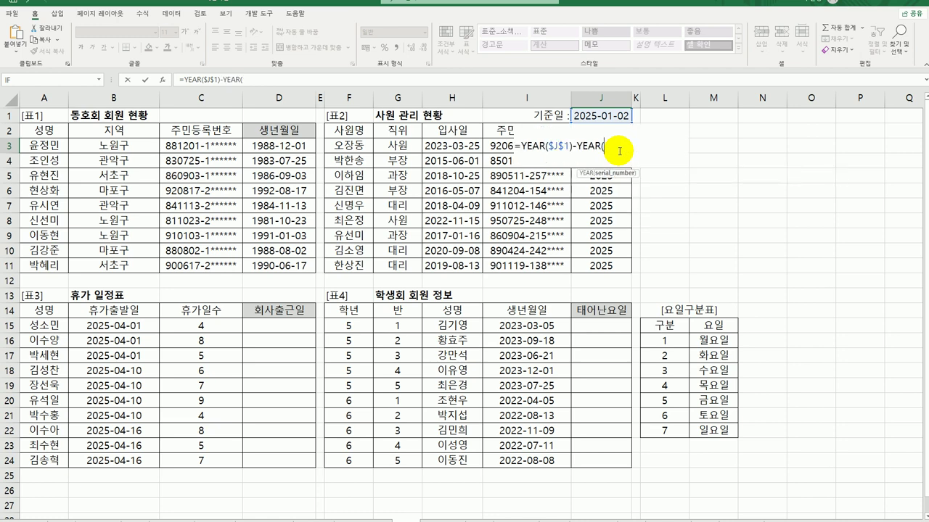
left_click(467, 145)
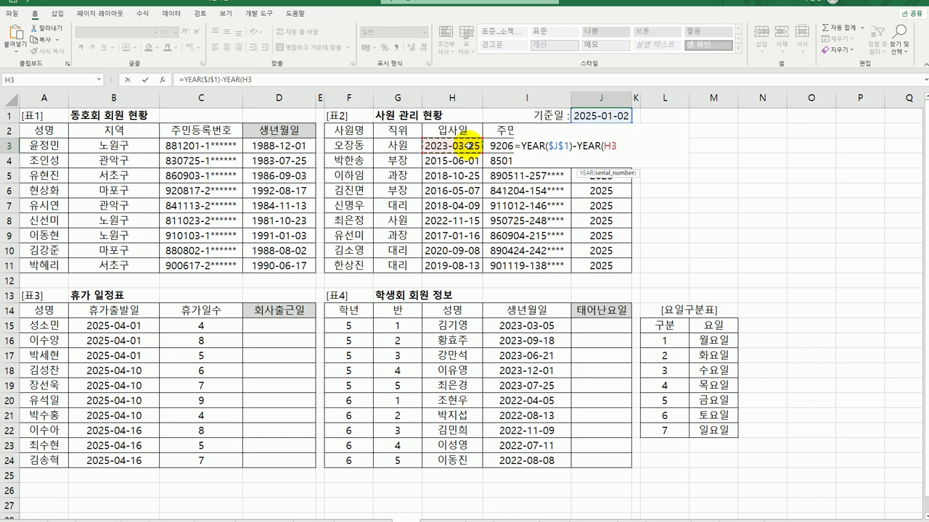
key("Return")
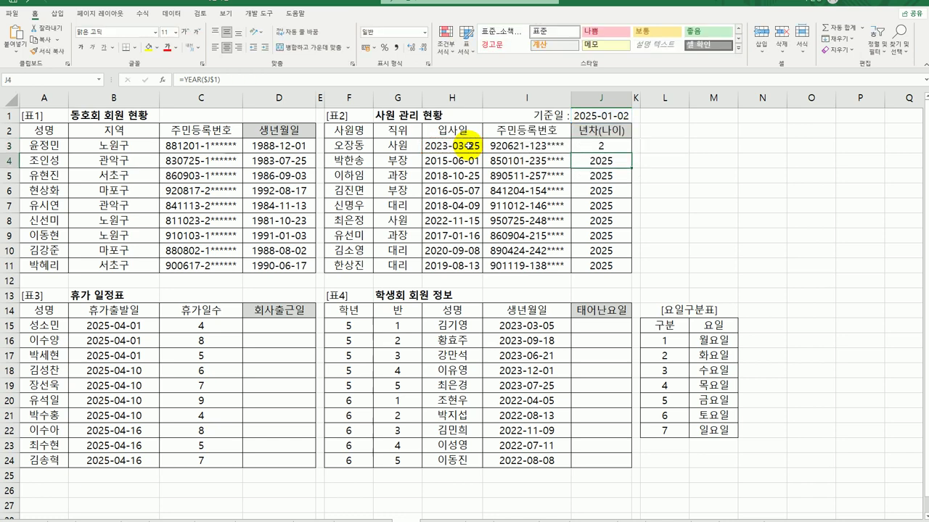
left_click(595, 146)
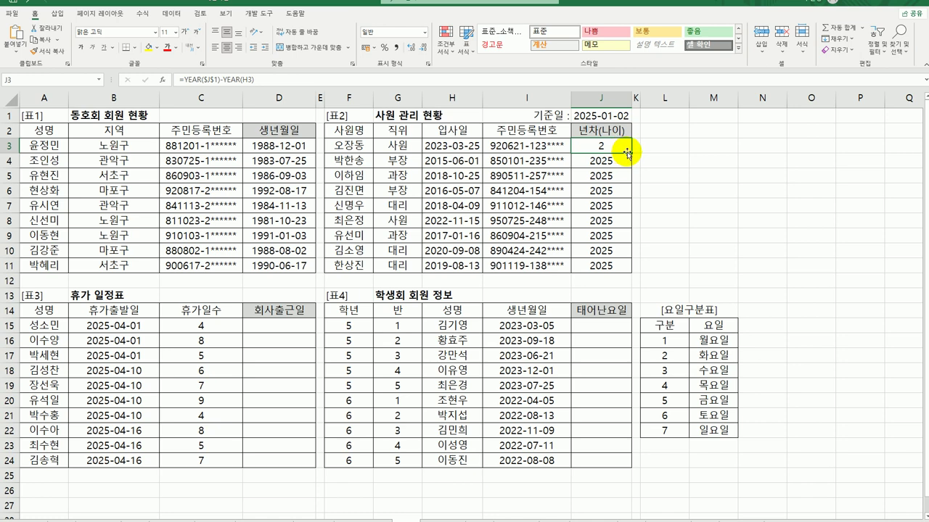
- Fill the year-difference formula down from J3 to J11, and append &"(" to the formula in J3
left_click_drag(631, 152, 618, 270)
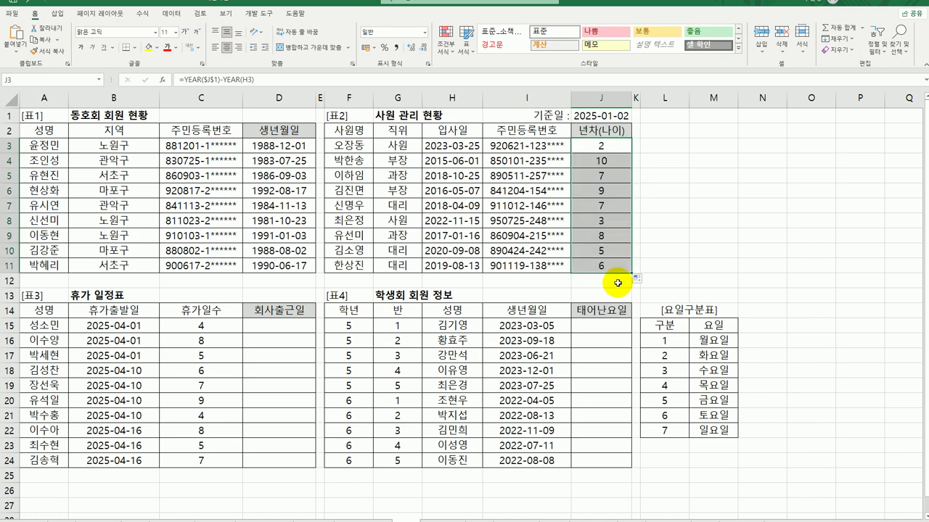
double_click(616, 148)
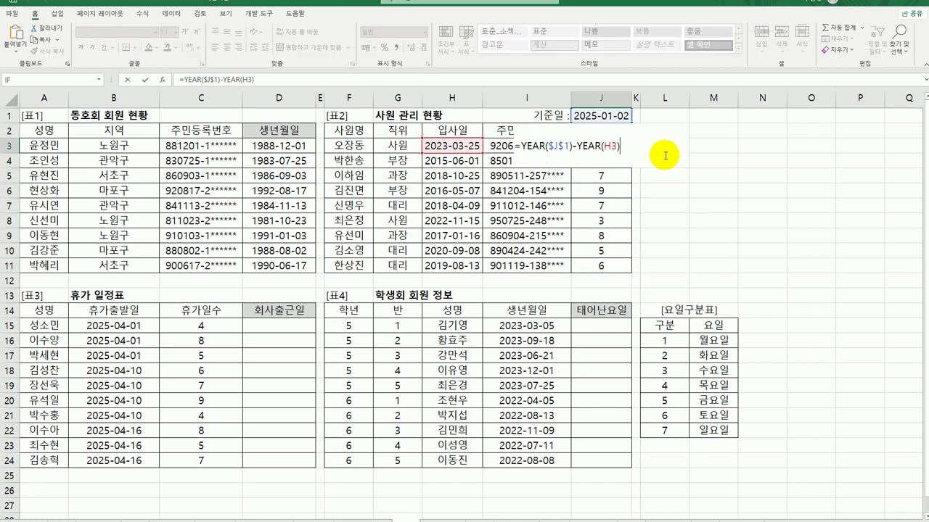
type("&")
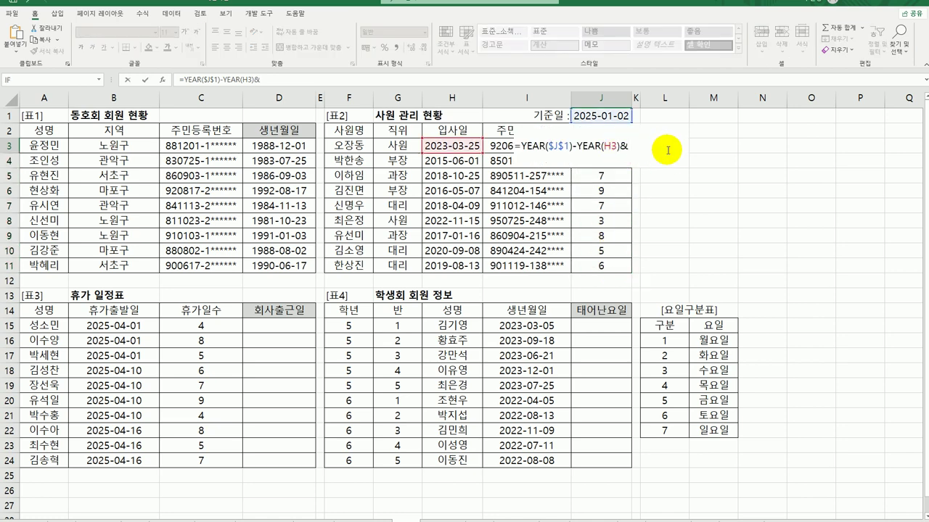
type("\"(")
key("Return")
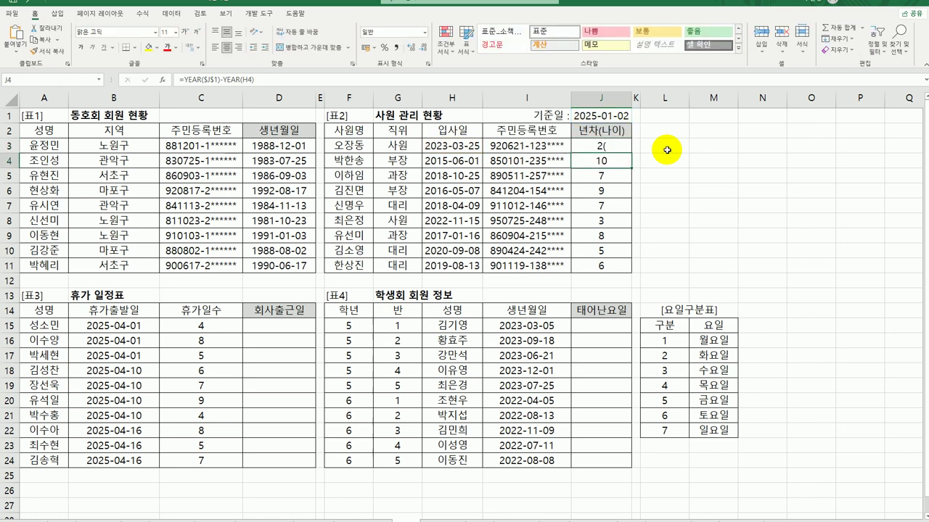
- Extend the J3 formula with &YEAR($J$1)-(1900+ after the opening parenthesis text, keeping the base date reference absolute
left_click(615, 147)
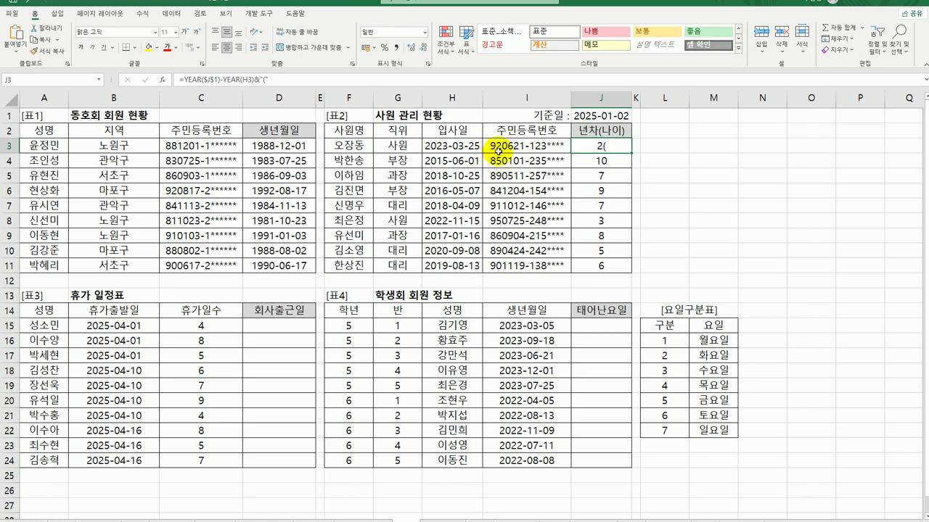
double_click(612, 147)
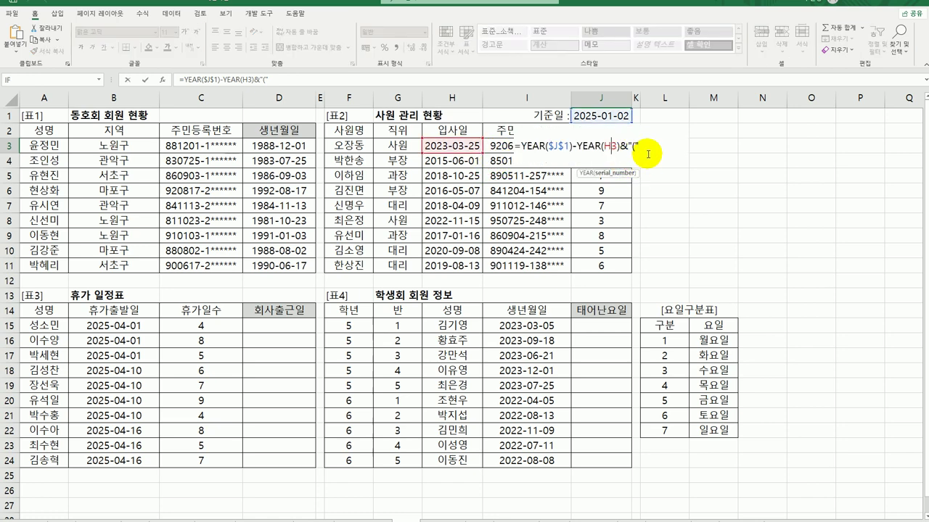
left_click(644, 149)
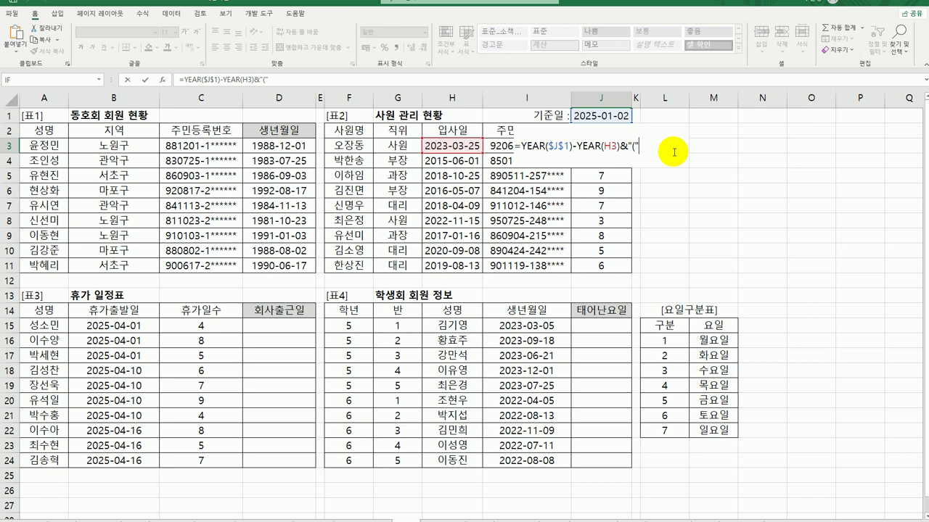
type("&YEAR(")
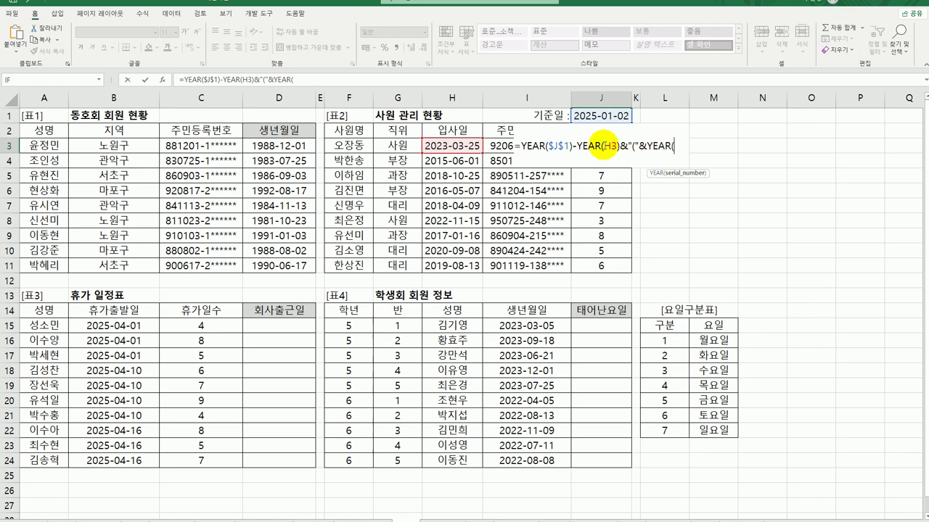
left_click(594, 116)
key("F4")
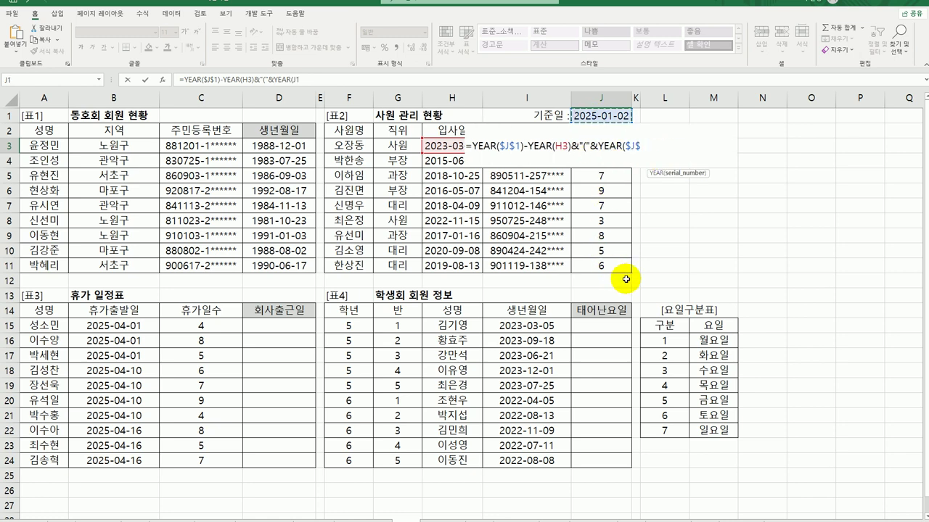
type(")")
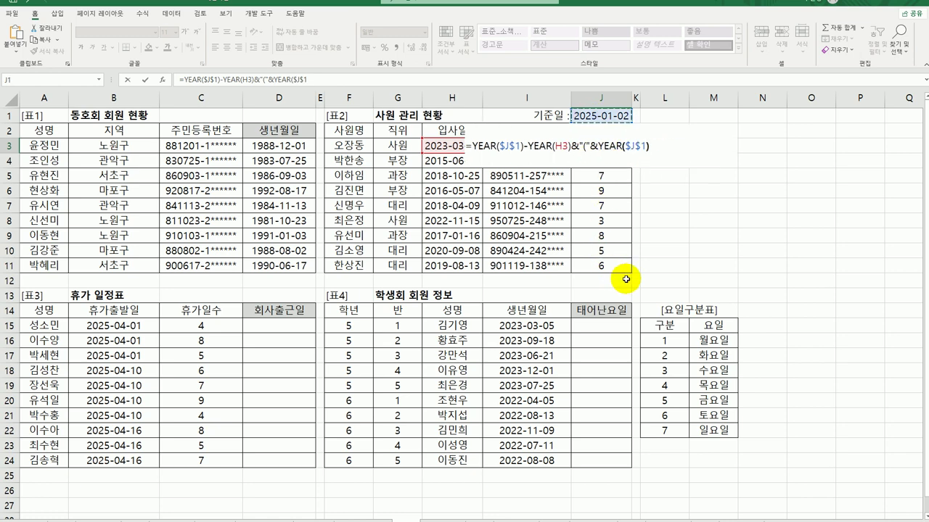
type("-(1900+")
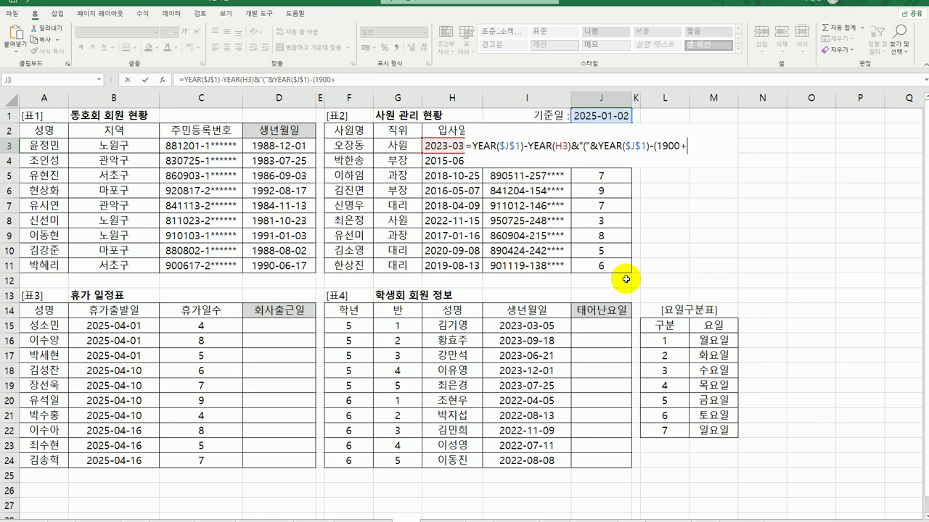
- Add LEFT(I3,2) after 1900+ in the J3 formula and accept the proposed correction that closes the parenthesis
type("left")
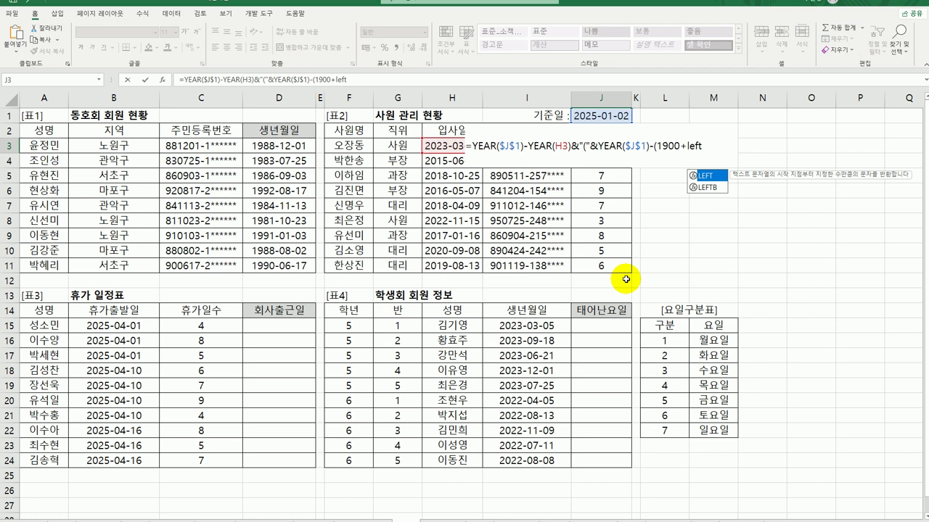
key("Tab")
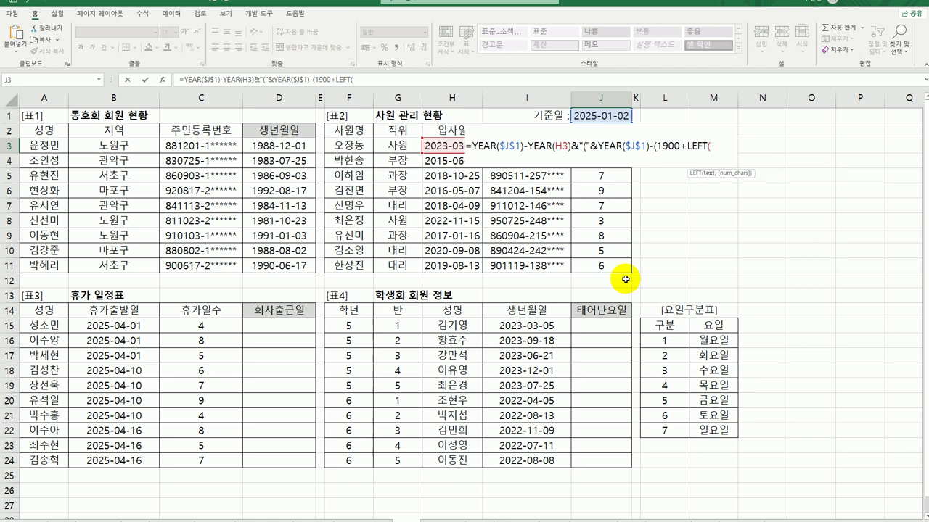
left_click(162, 79)
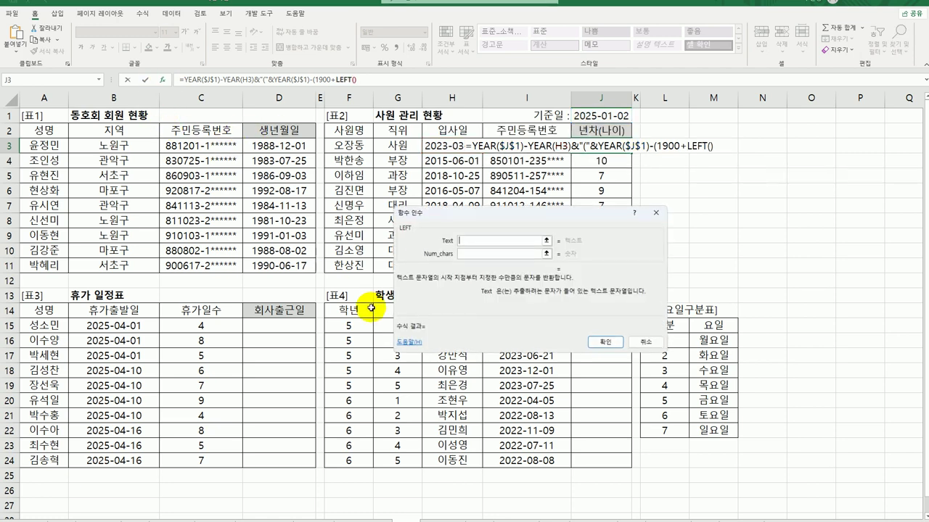
left_click(507, 148)
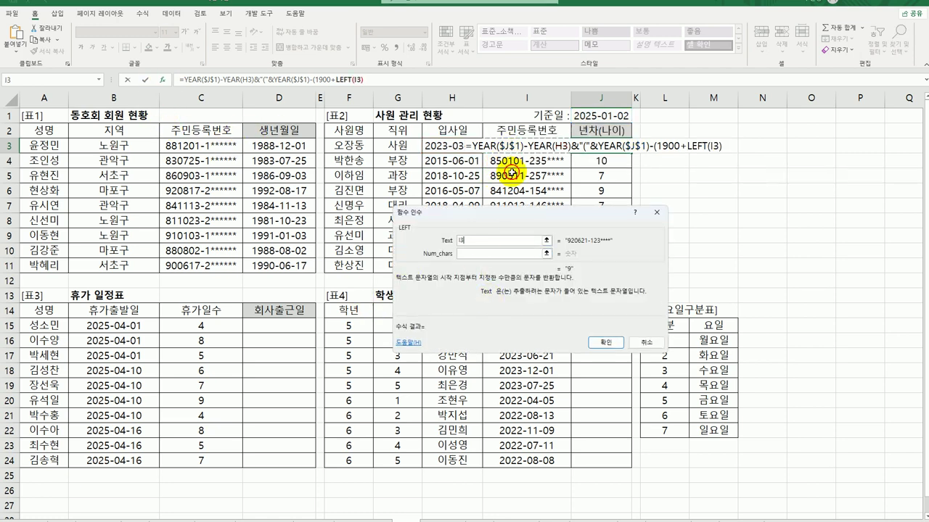
left_click(480, 254)
type("2")
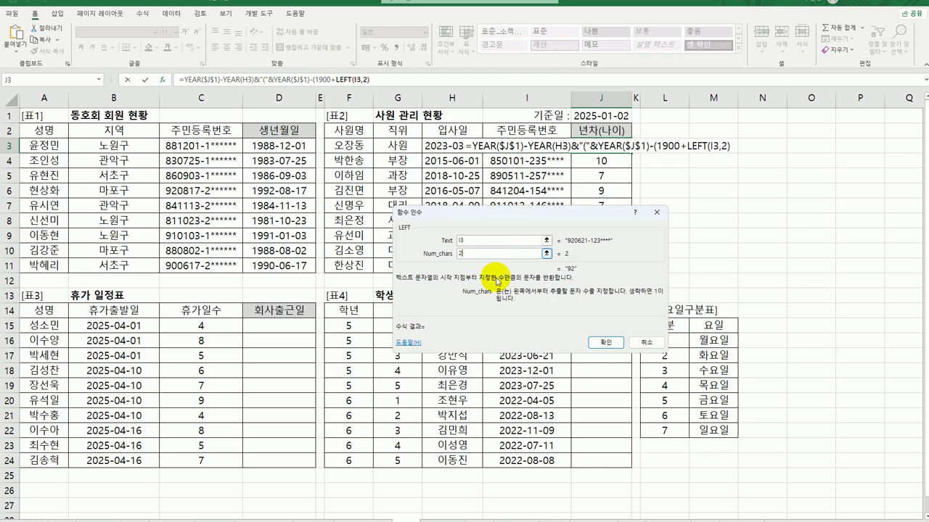
left_click(606, 344)
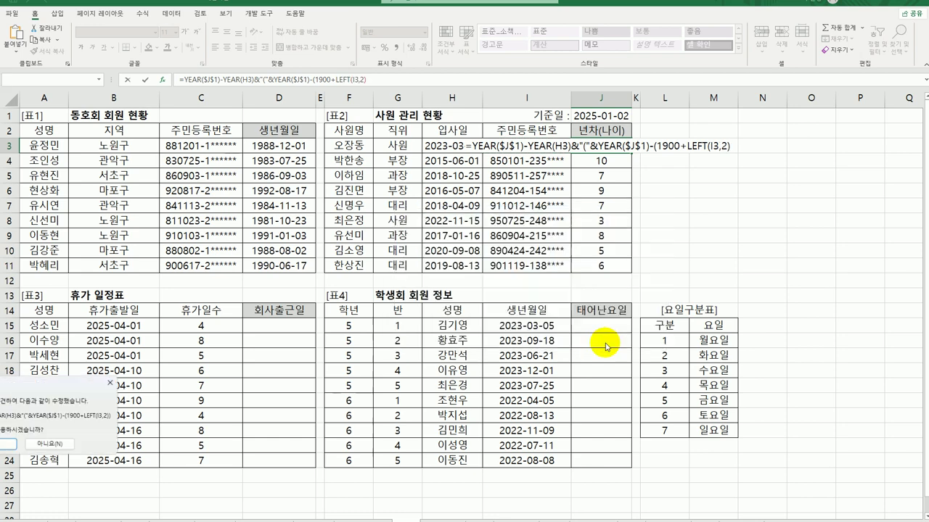
left_click_drag(29, 377, 446, 304)
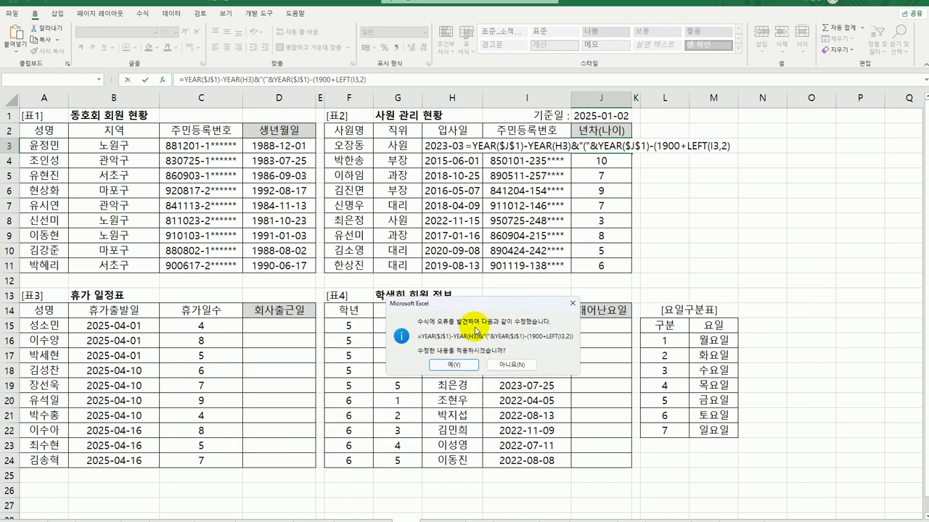
left_click(457, 365)
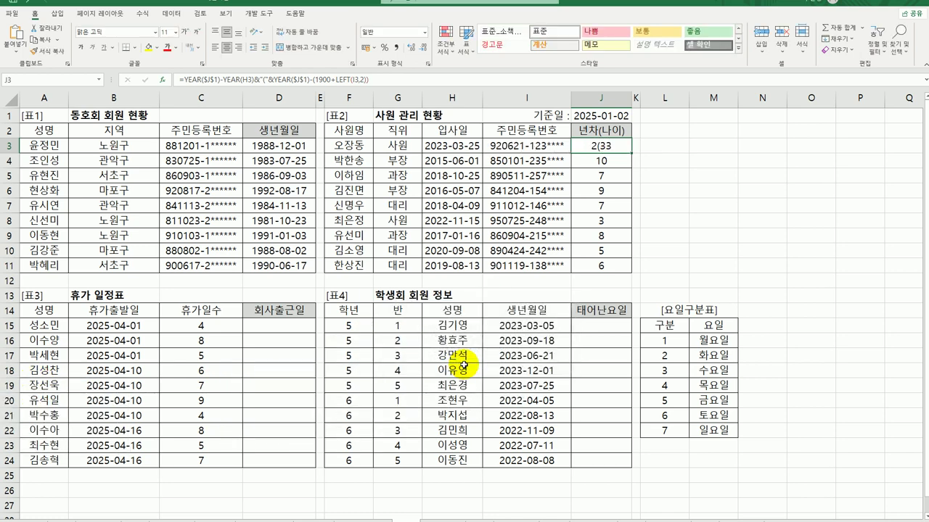
- Append &")" to the end of the formula in J3 to close the age in parentheses
double_click(614, 146)
left_click(734, 147)
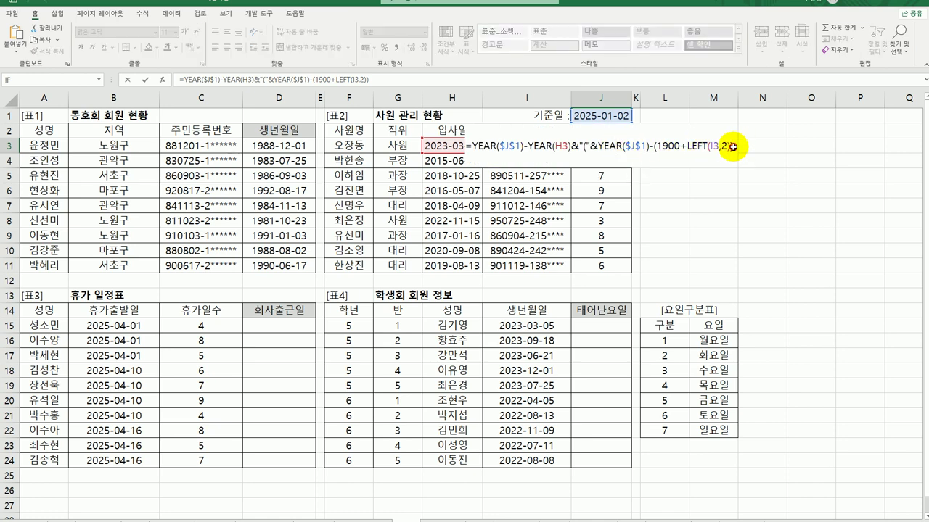
type("&\")\"")
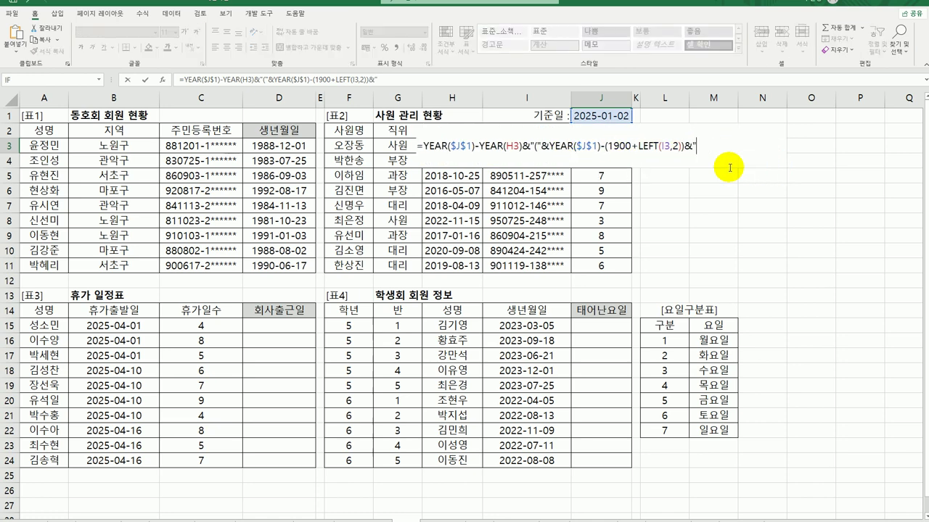
key("Return")
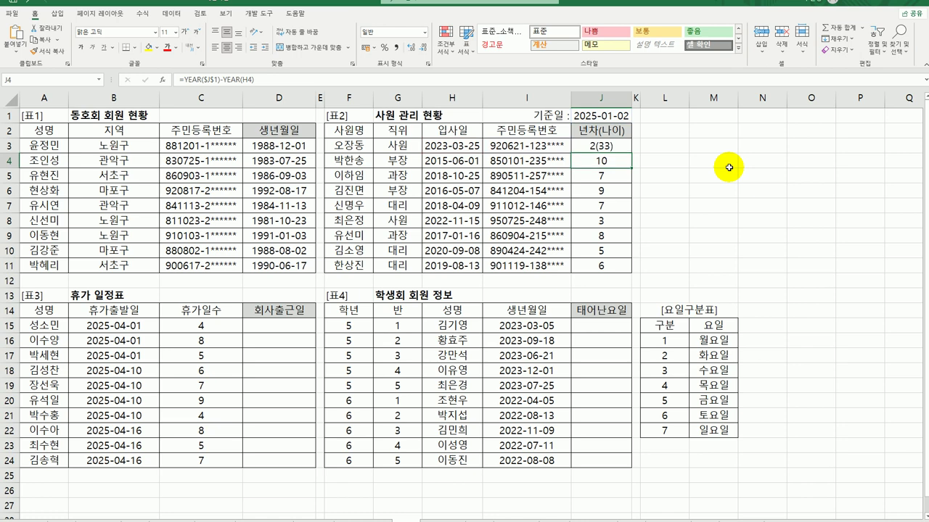
- Insert 년차 before the opening parenthesis text in the J3 formula and fill the formula down to J11
left_click(604, 149)
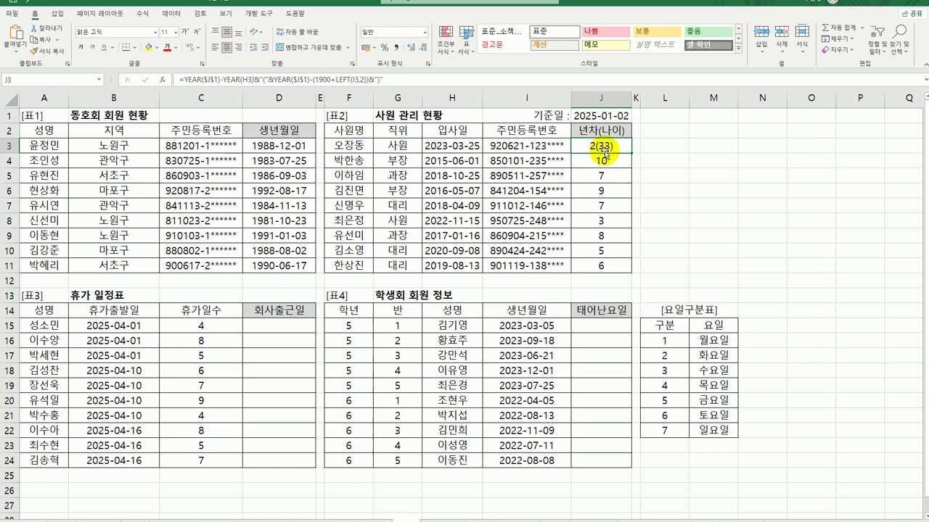
double_click(602, 149)
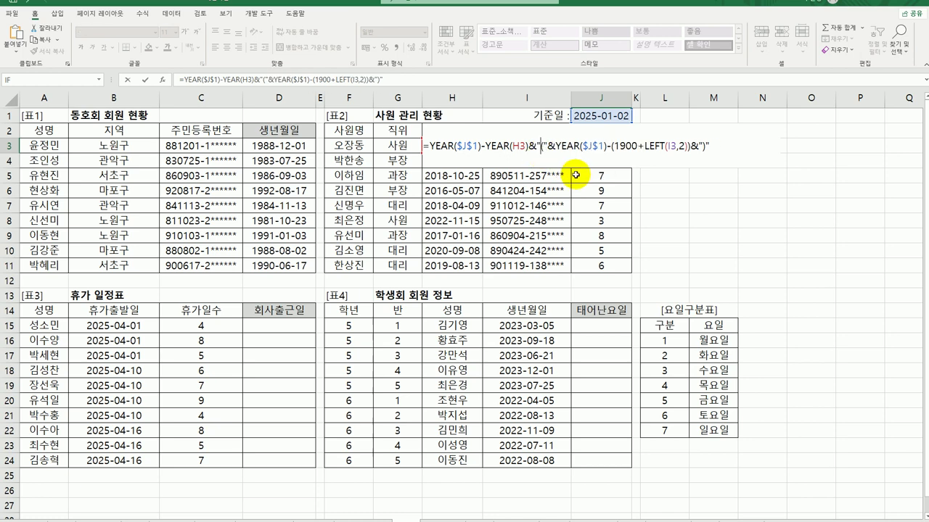
type("년차")
key("Return")
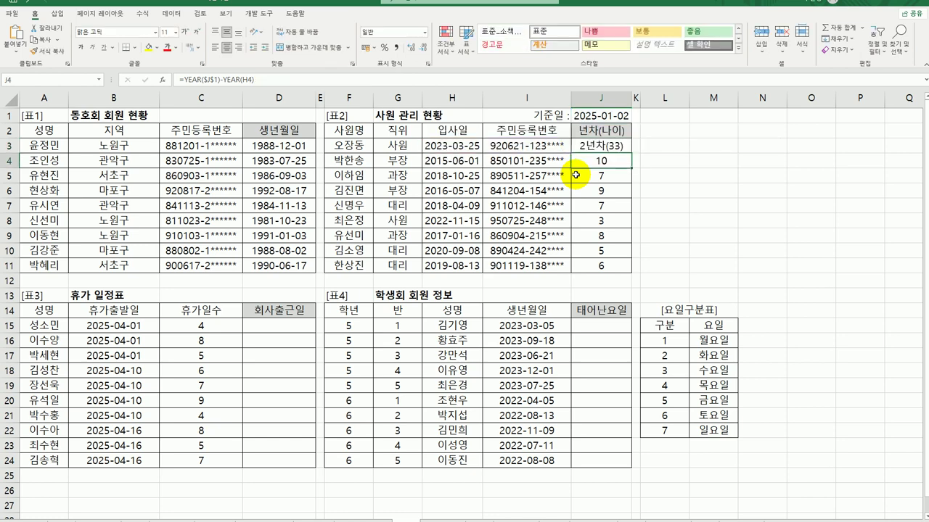
left_click(594, 146)
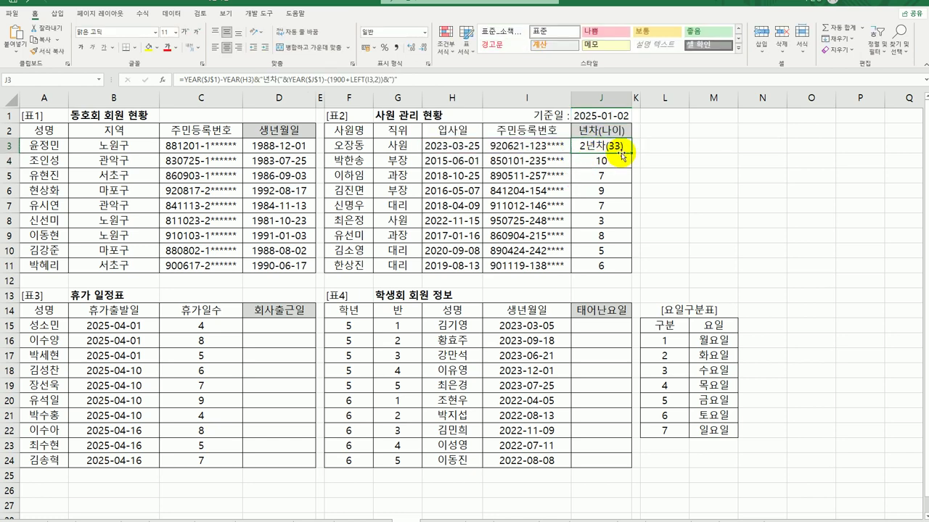
left_click_drag(631, 153, 624, 267)
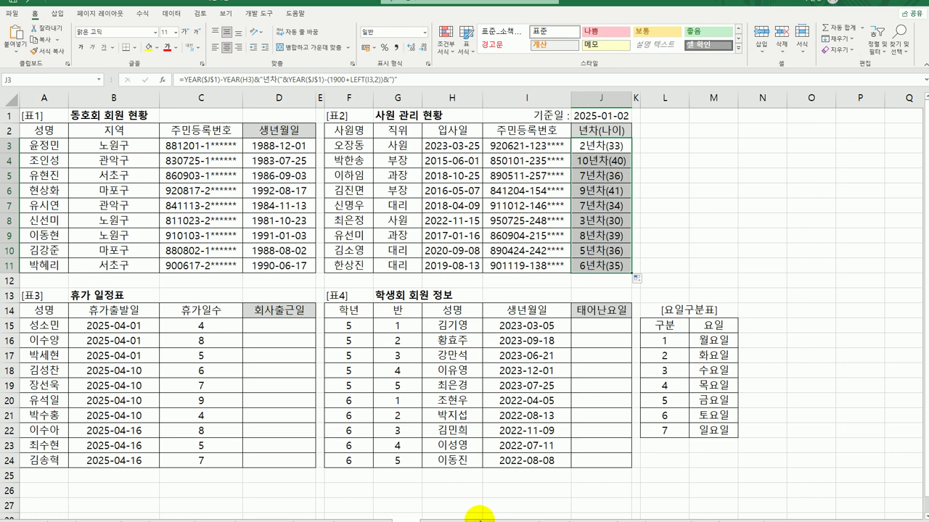
- Examine the 휴가출발일 and 휴가일수 values in B15:C24 as inputs for the 회사출근일 column, and select D15
left_click(289, 327)
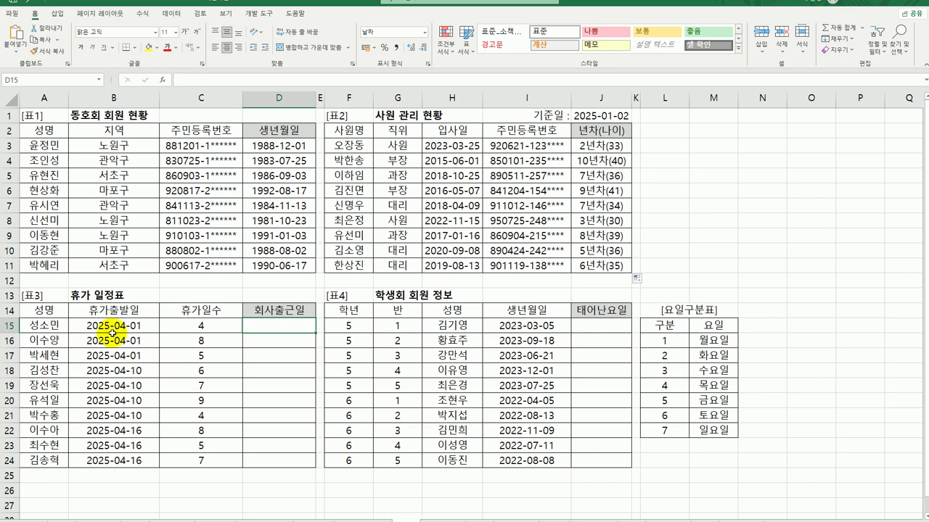
left_click_drag(113, 326, 111, 455)
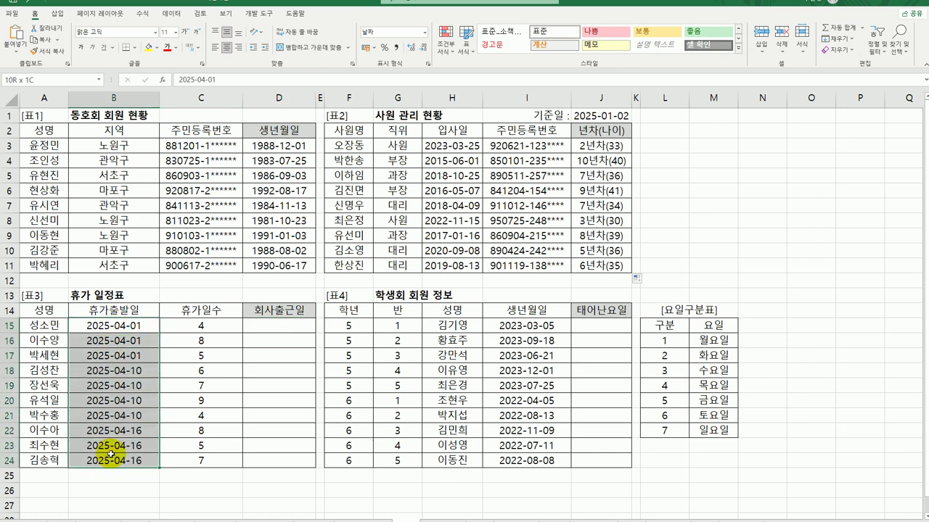
left_click_drag(220, 324, 202, 464)
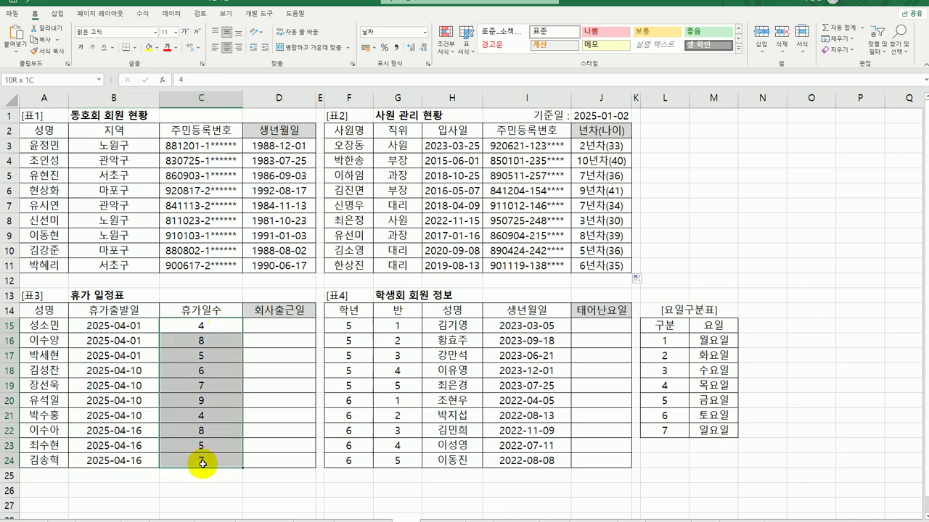
left_click(290, 328)
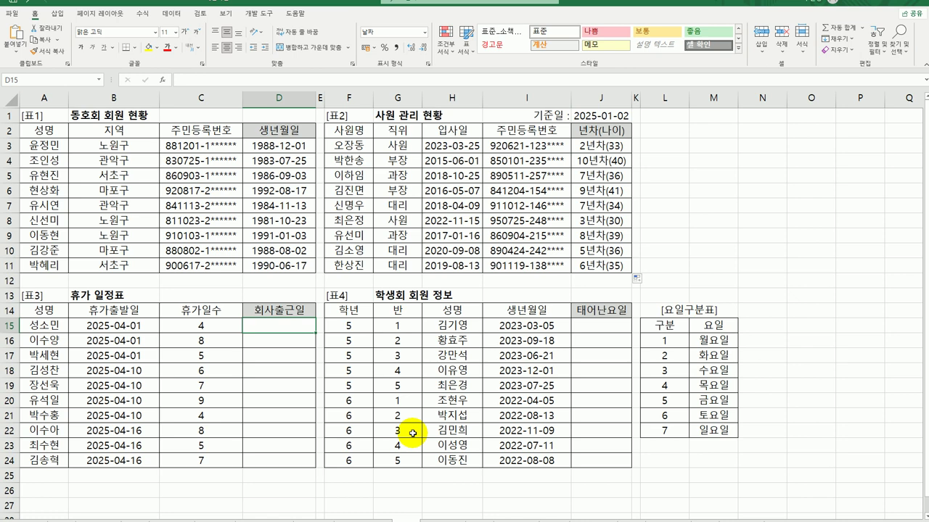
left_click(216, 327)
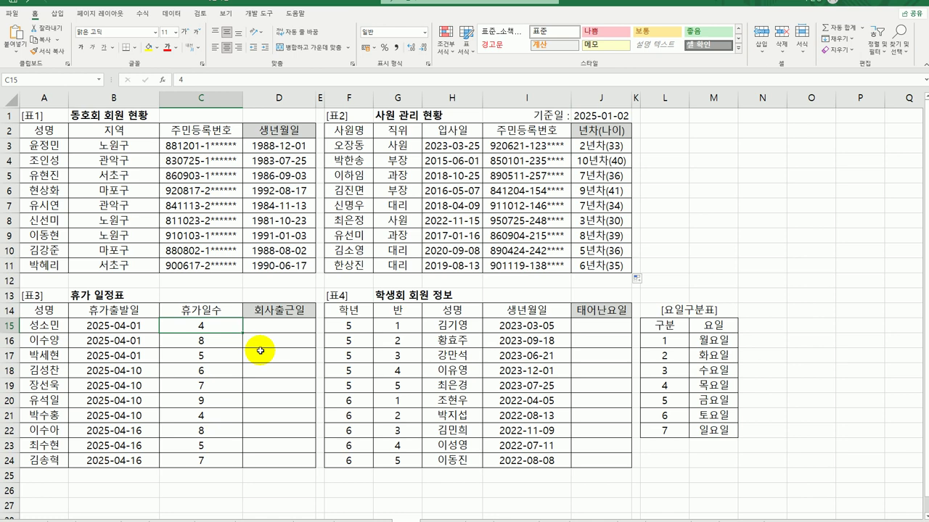
left_click(146, 324)
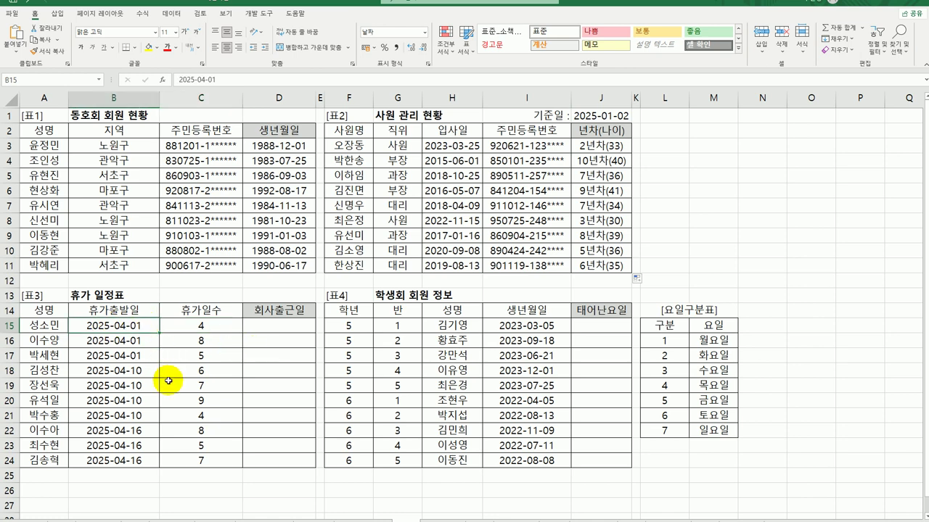
left_click(217, 324)
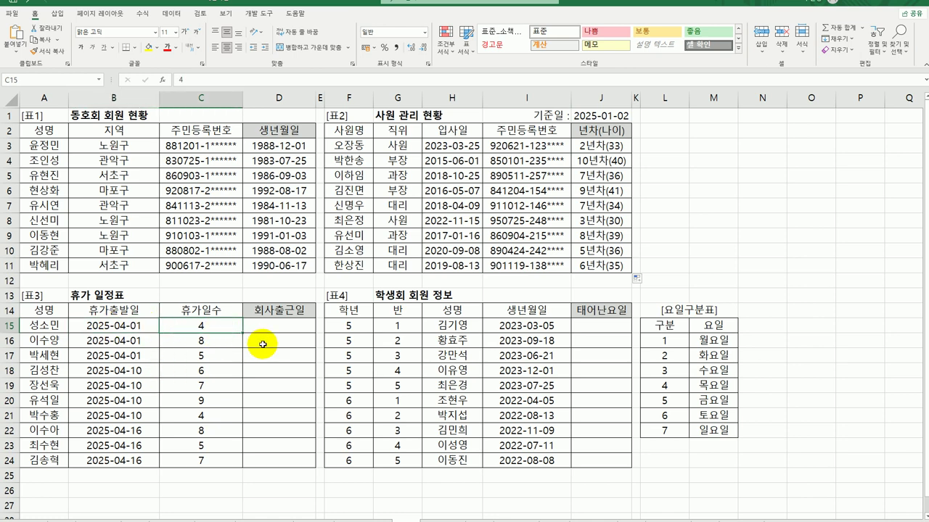
left_click(261, 324)
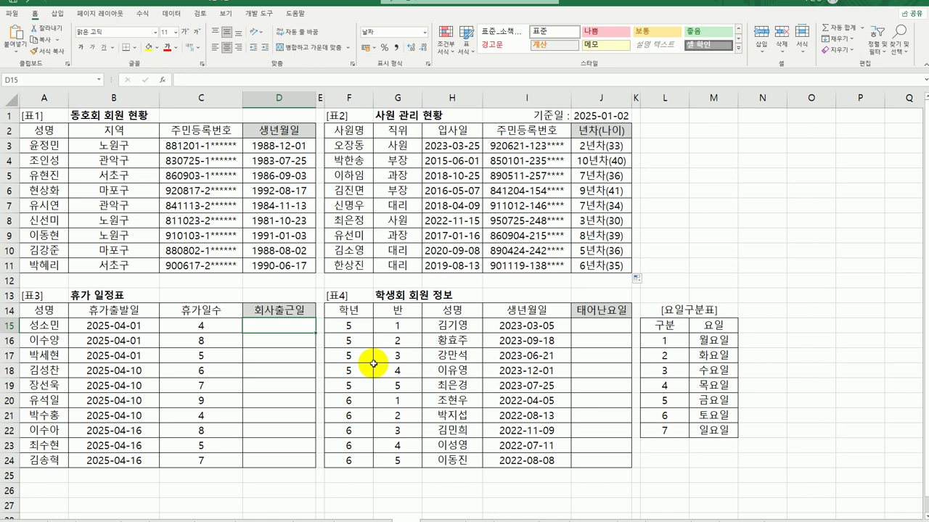
- Enter a WORKDAY formula in D15 with B15 as Start_date and C15 as Days, and fill it down to D24
type("=")
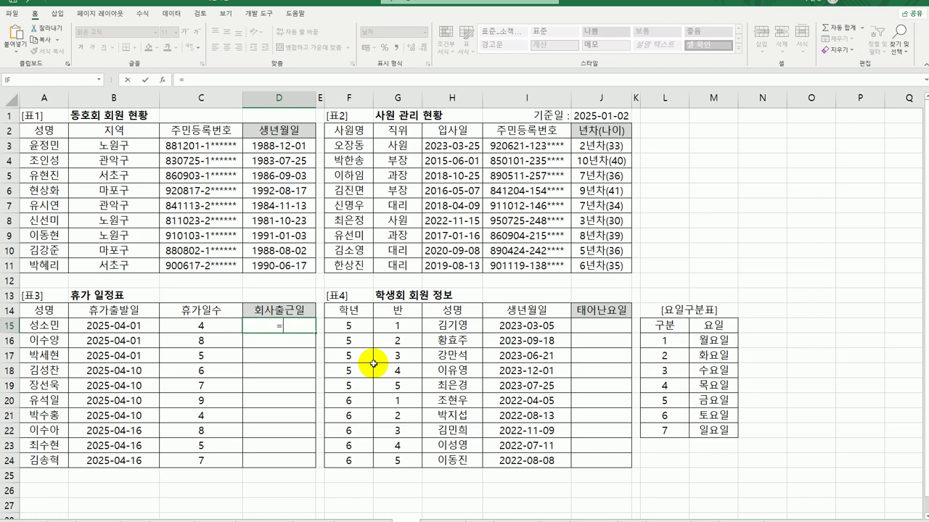
type("wo")
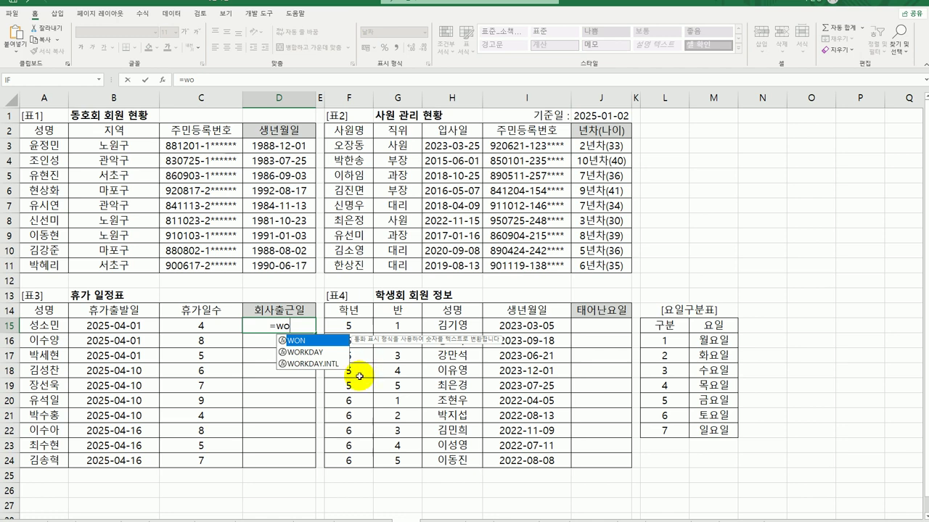
left_click(310, 353)
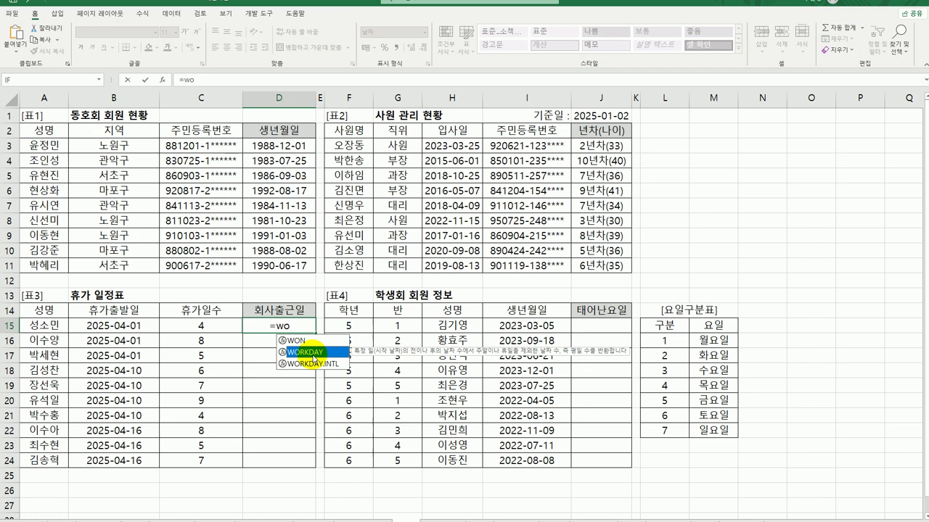
double_click(311, 353)
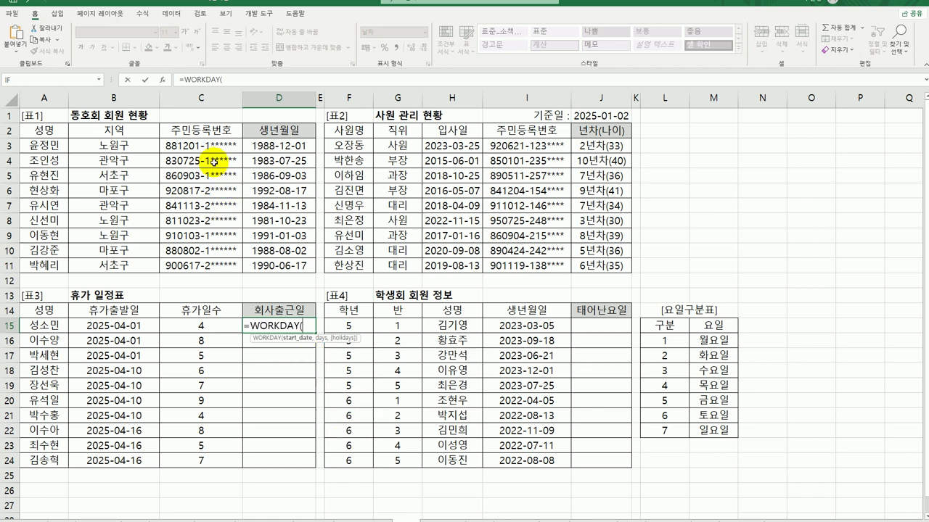
left_click(162, 81)
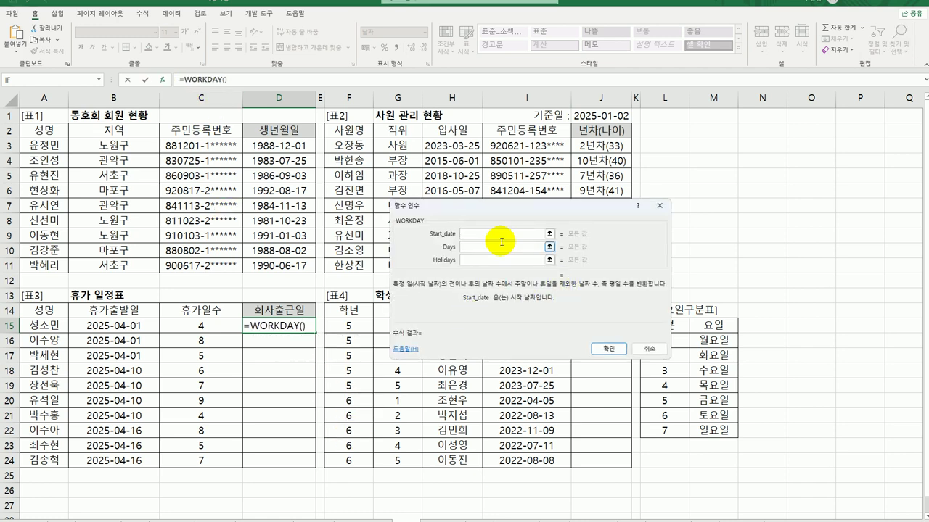
left_click(112, 325)
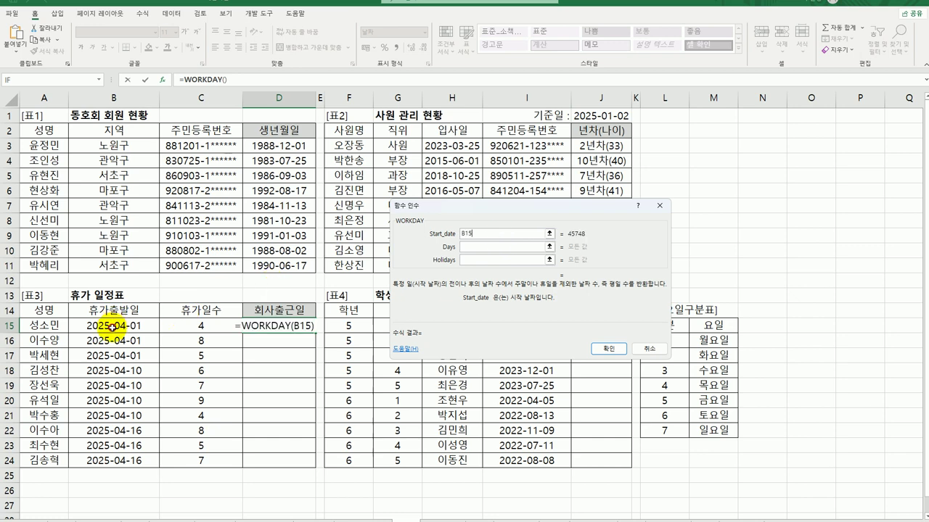
left_click(482, 250)
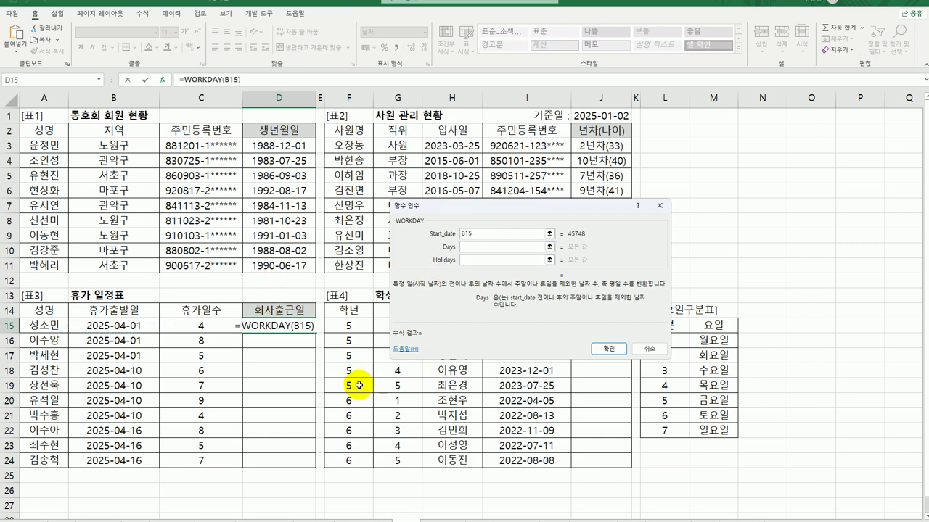
left_click(225, 327)
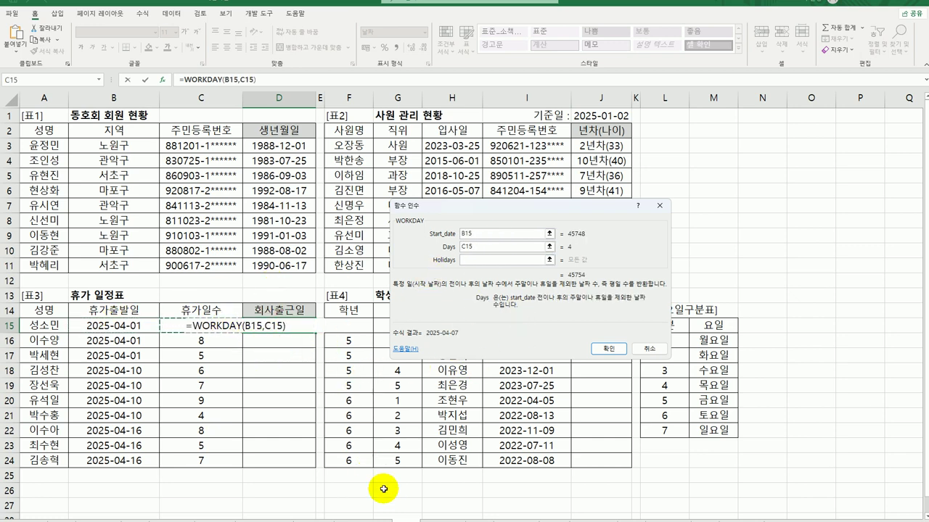
left_click(481, 260)
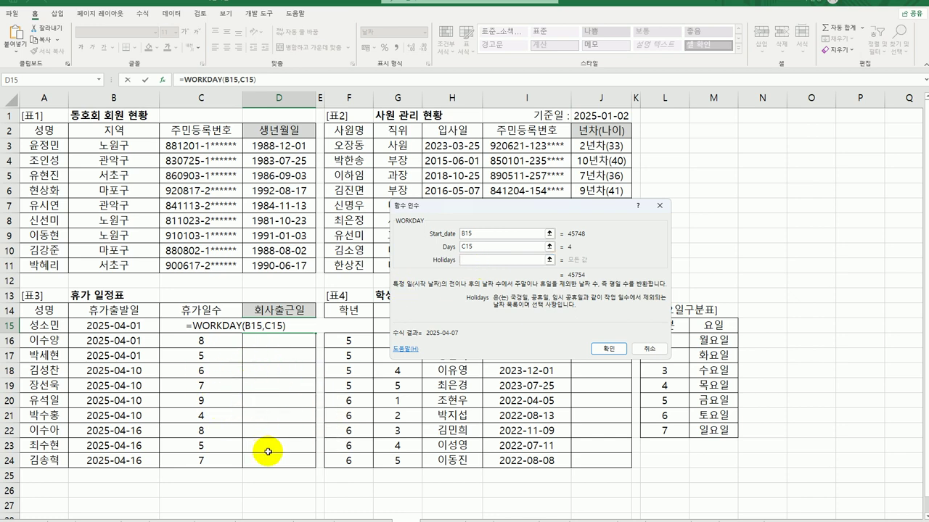
left_click(608, 348)
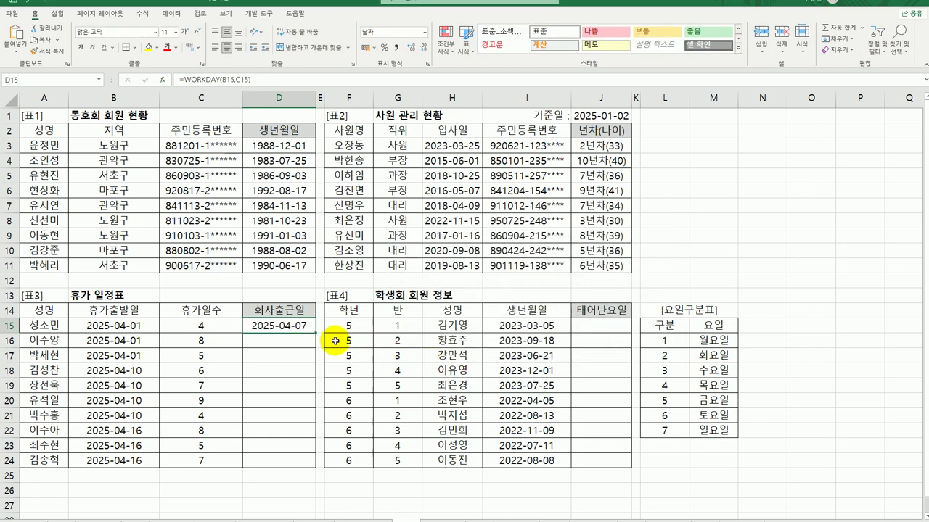
left_click_drag(315, 333, 314, 466)
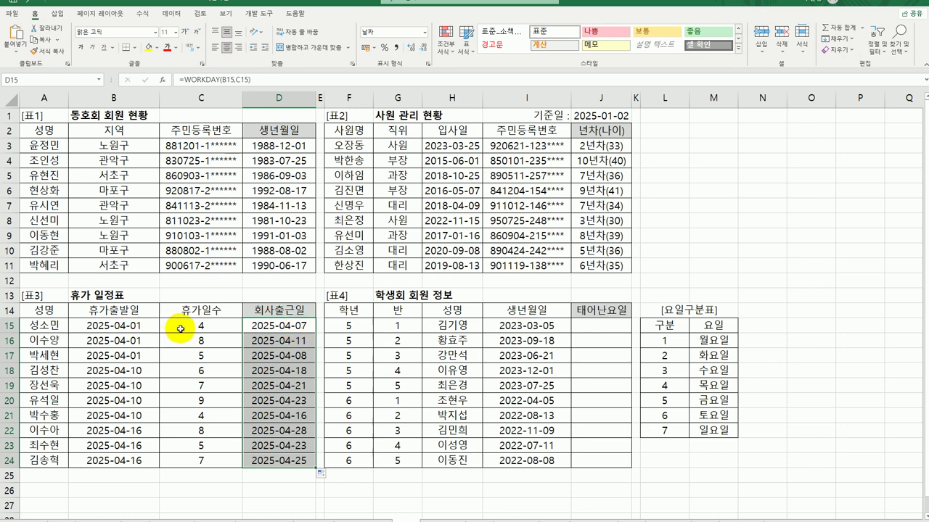
left_click(278, 329)
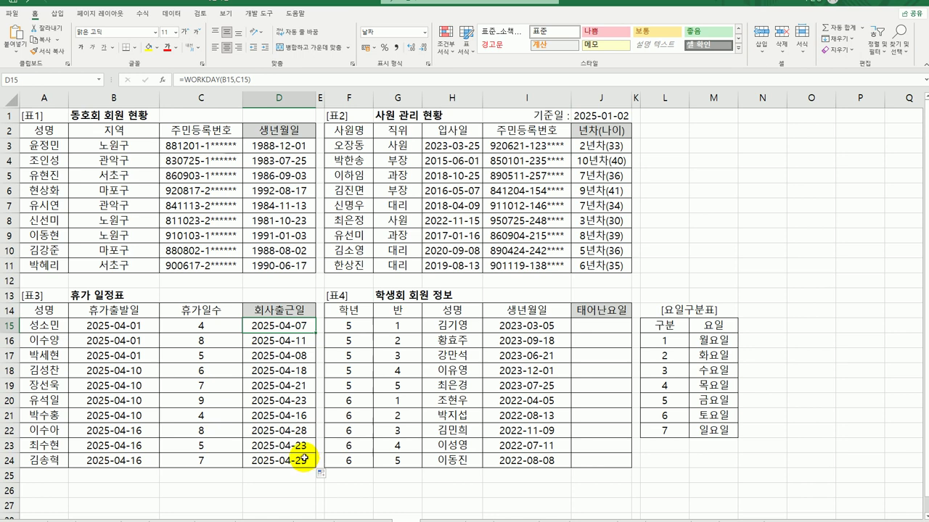
- Examine the birth date in I15 and the 요일구분표 in L16:M22 as inputs for the 태어난요일 column
left_click(616, 333)
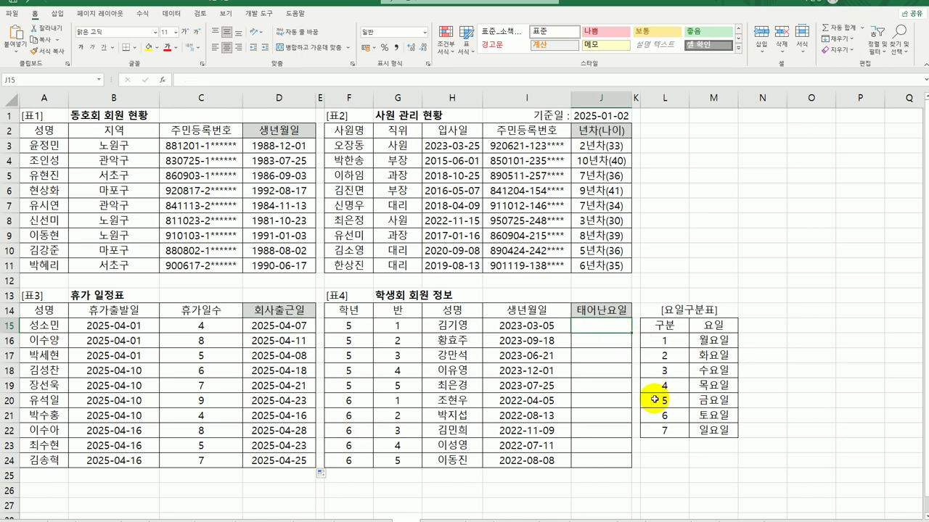
left_click(527, 332)
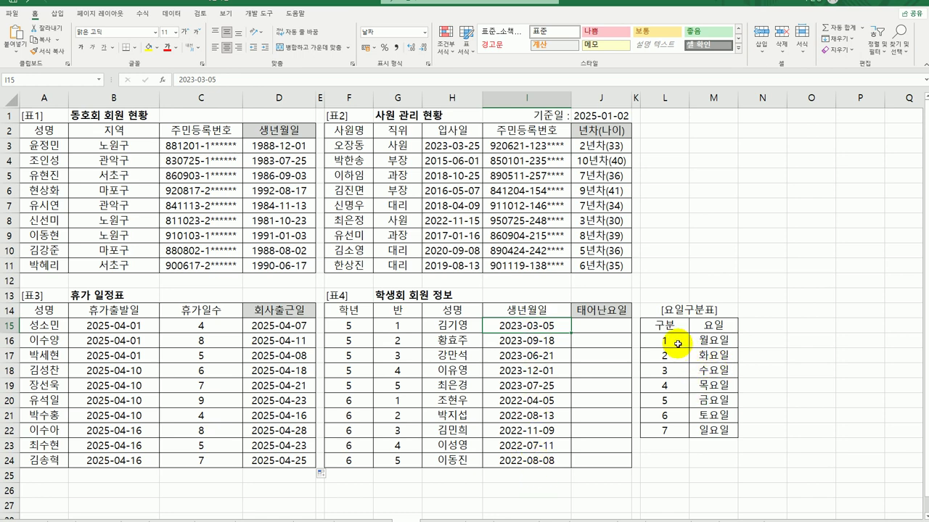
left_click_drag(676, 344, 705, 429)
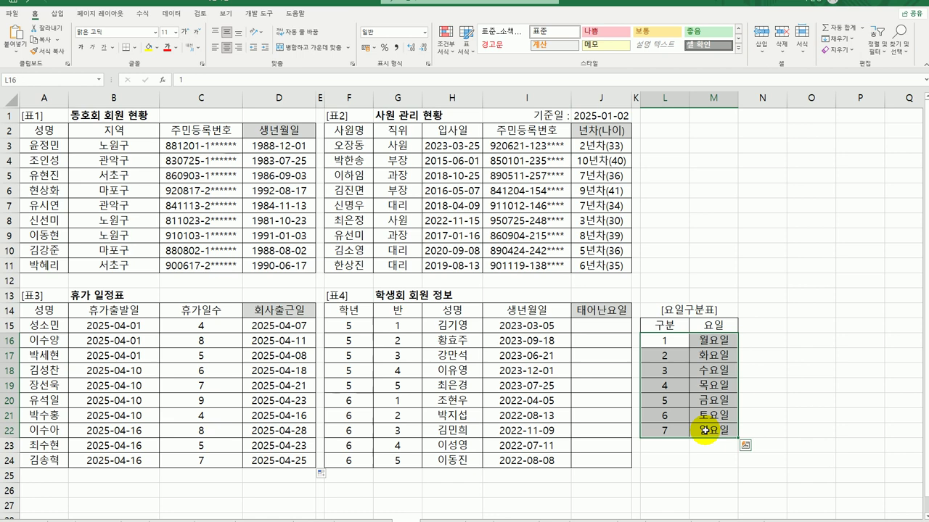
left_click(591, 330)
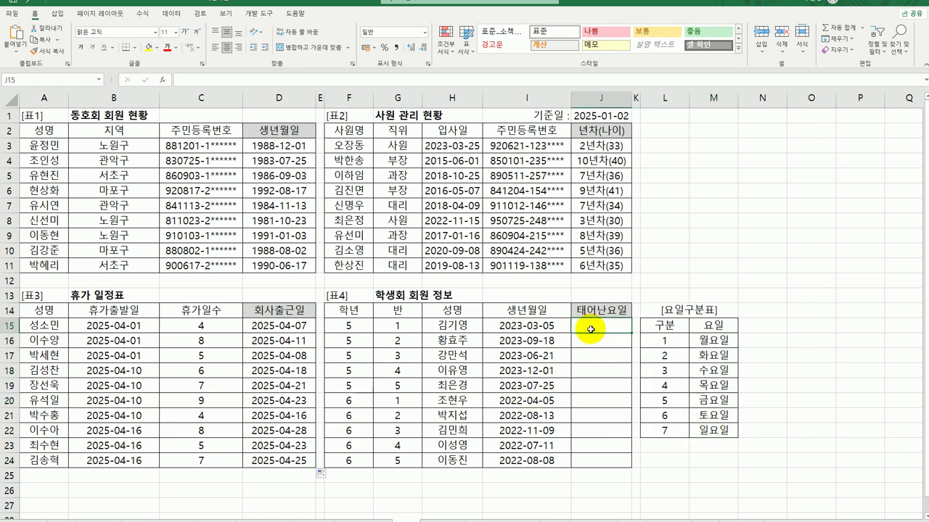
left_click(725, 340)
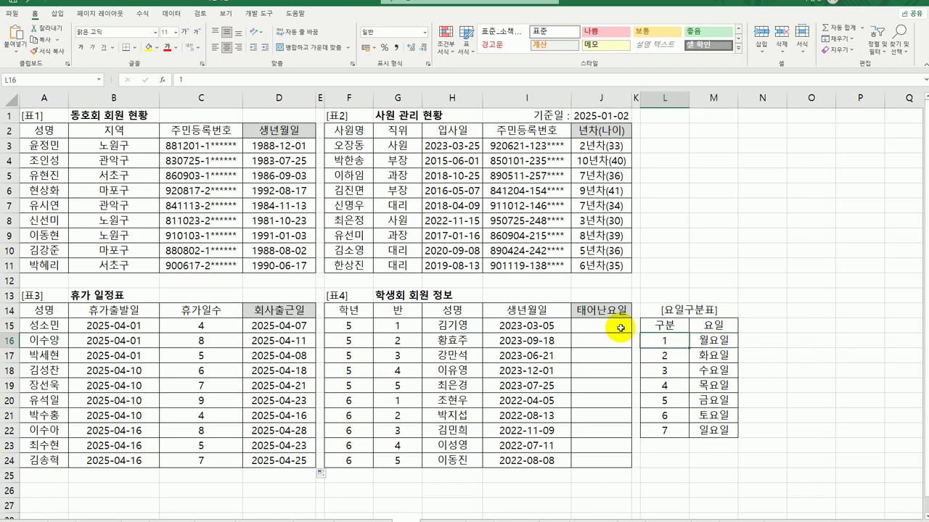
- Enter =WEEKDAY(I15,2) in J15, using the return type that counts Monday as 1 through Sunday as 7, and fill it down to J24
left_click(599, 327)
type("=")
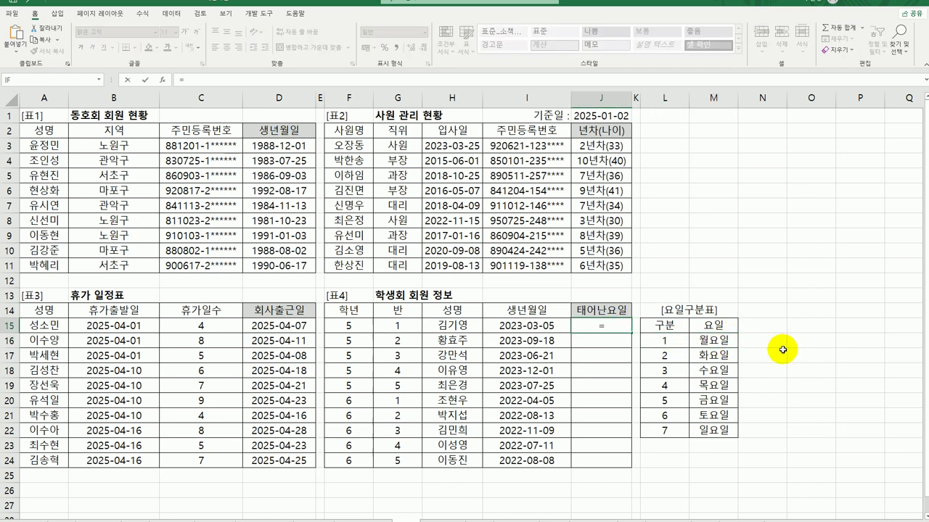
type("we")
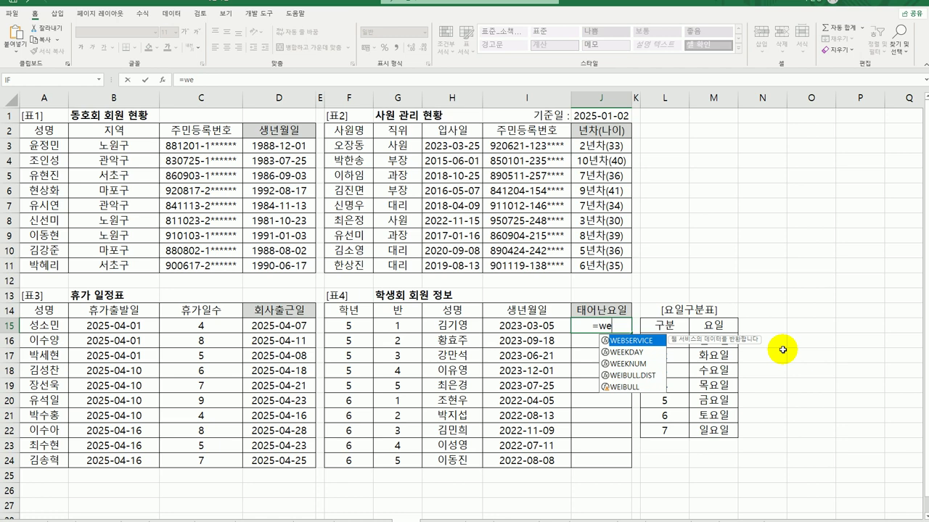
left_click(637, 352)
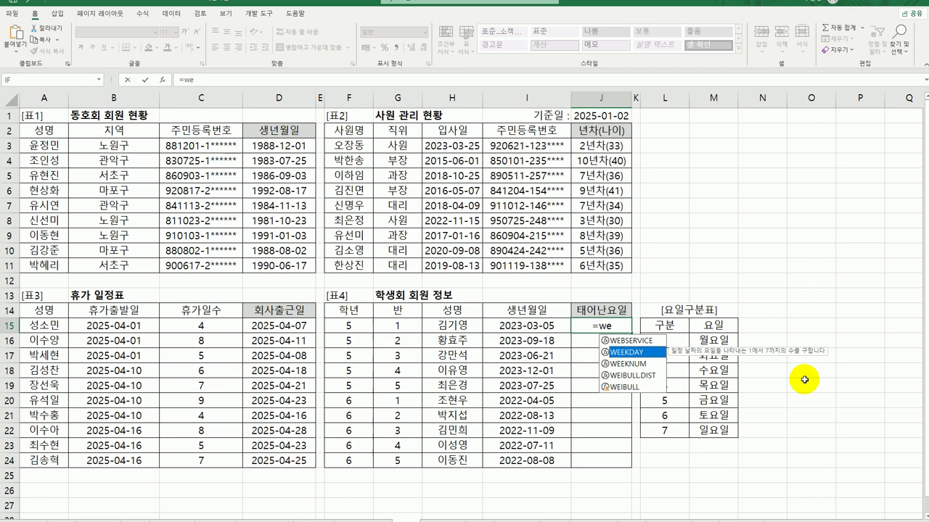
double_click(638, 353)
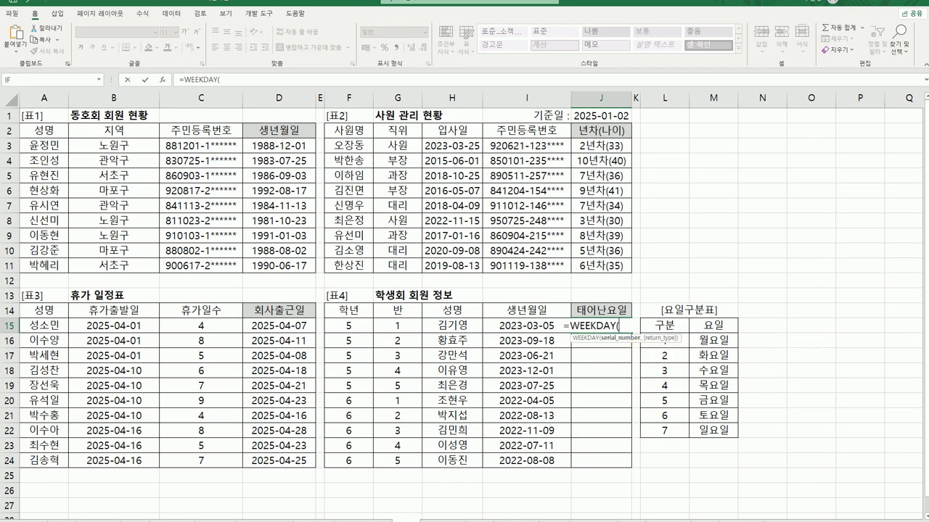
left_click(544, 327)
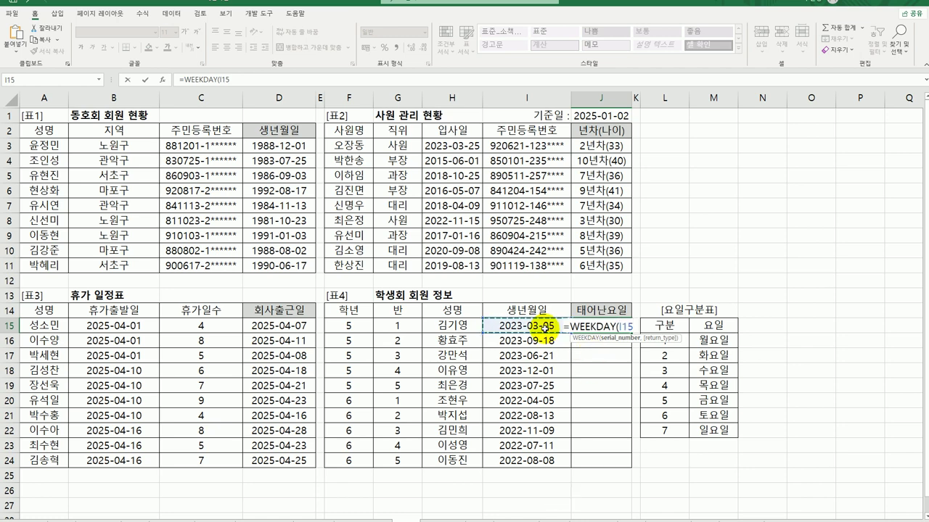
type(",")
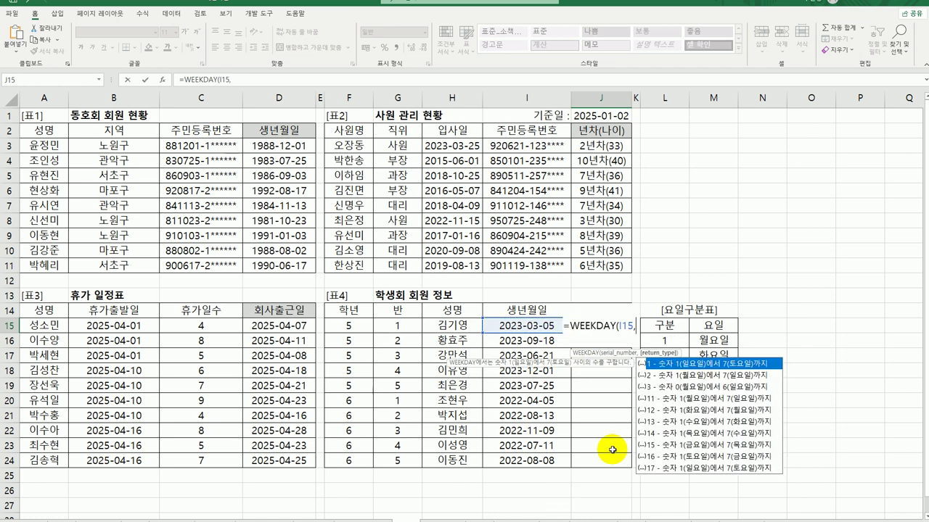
left_click(675, 376)
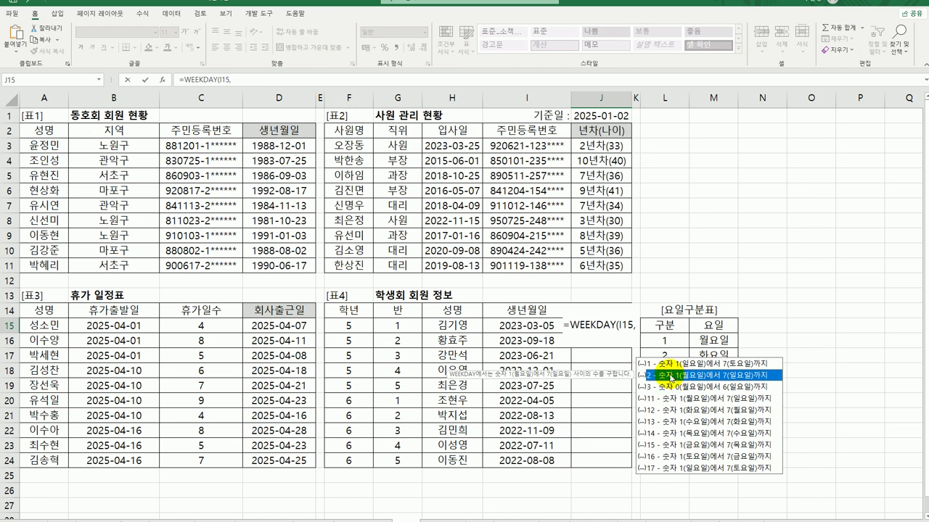
double_click(671, 376)
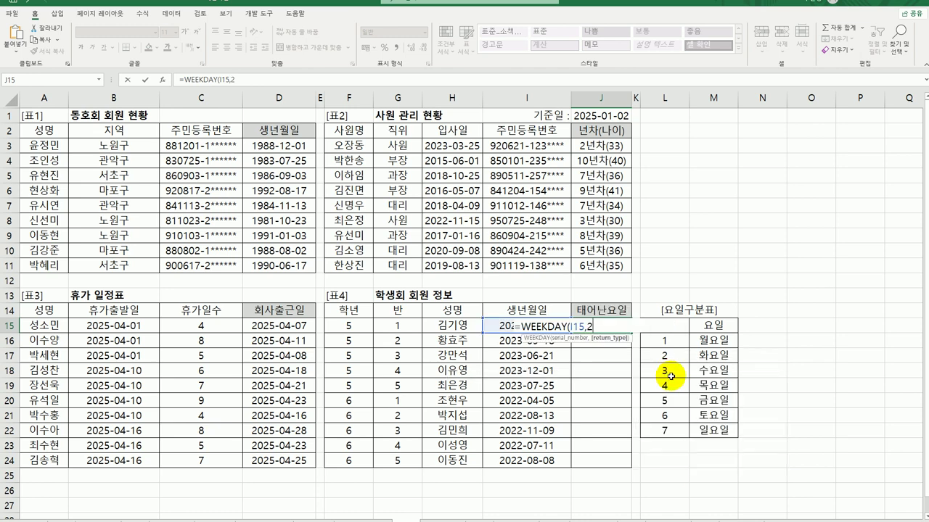
key("Return")
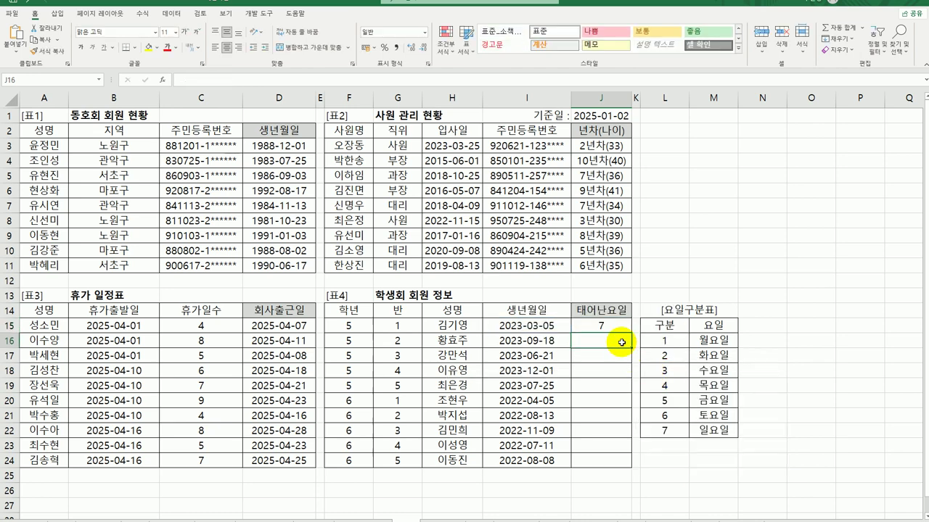
left_click(601, 326)
left_click_drag(631, 350, 618, 464)
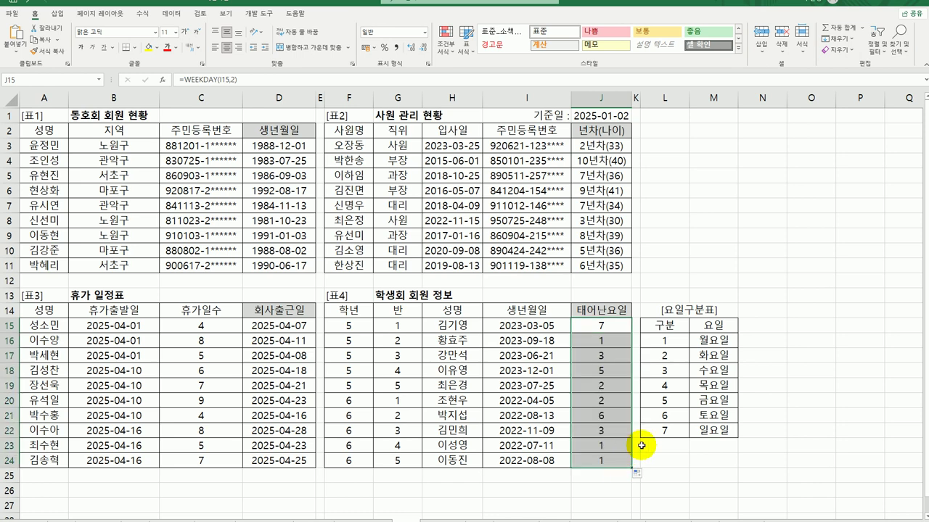
- Compare the weekday numbers in the 태어난요일 column with the matching day names in the 요일구분표
left_click(637, 431)
left_click(704, 339)
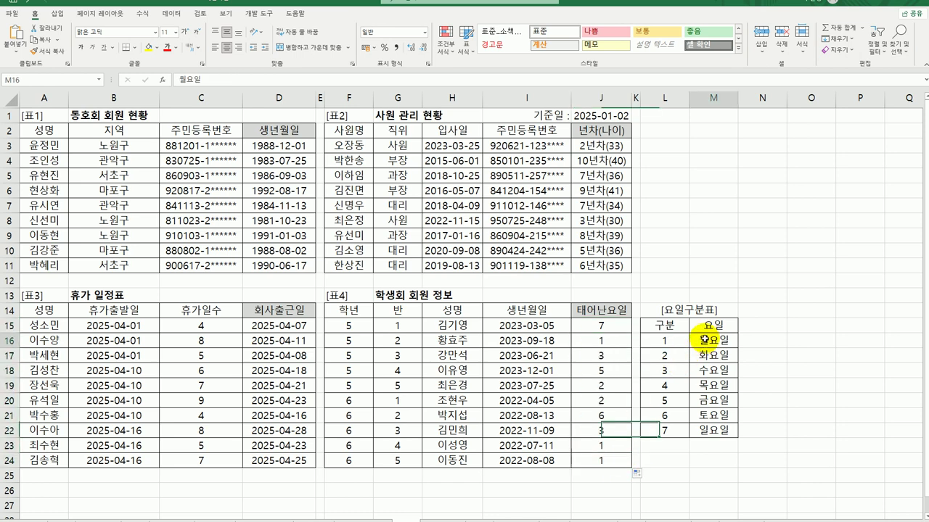
left_click(613, 386)
left_click(702, 355)
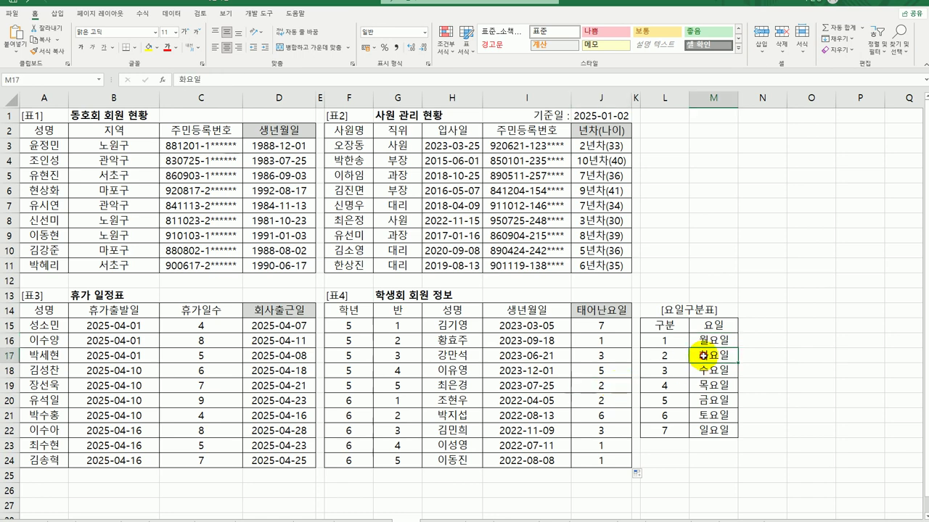
left_click(602, 428)
left_click(709, 367)
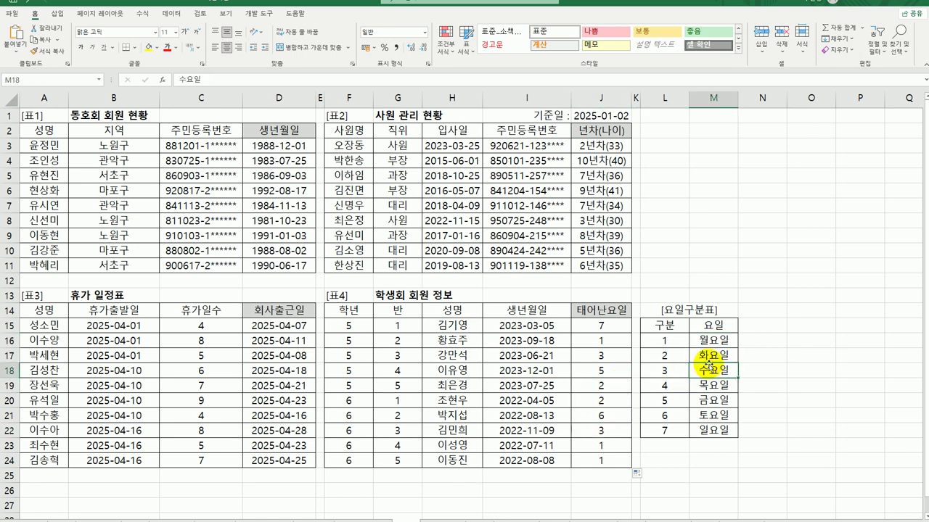
- Wrap the WEEKDAY formula in J15 in a VLOOKUP as its Lookup_value, with the absolute range $L$16:$M$22 as Table_array
left_click(622, 326)
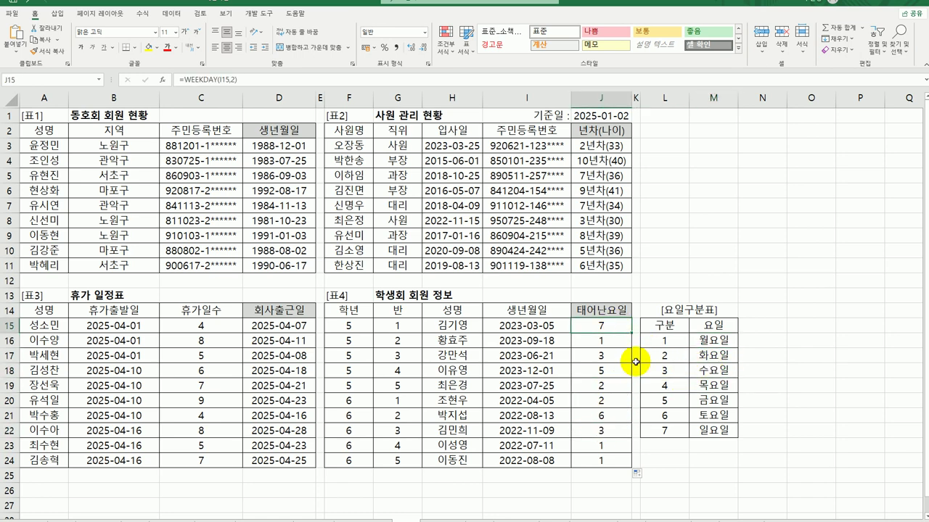
double_click(602, 325)
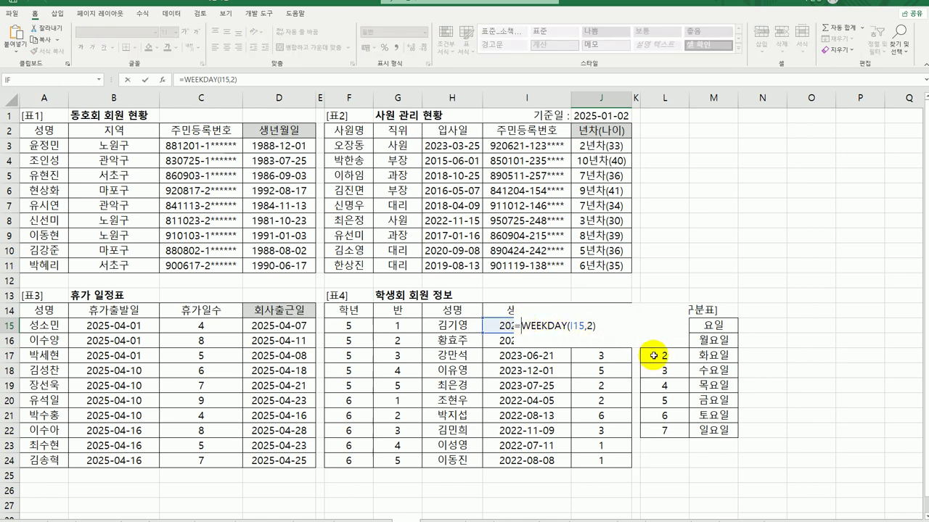
type("VLOOKUP(")
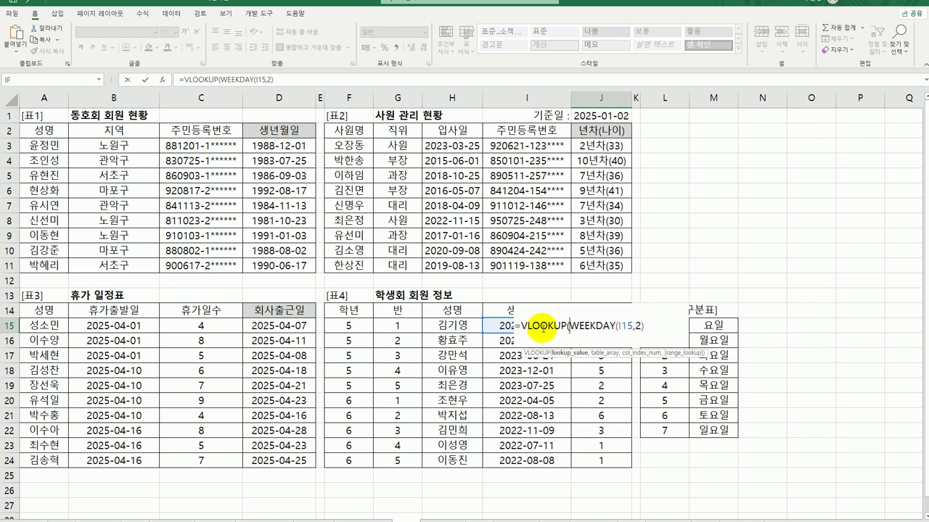
left_click(163, 80)
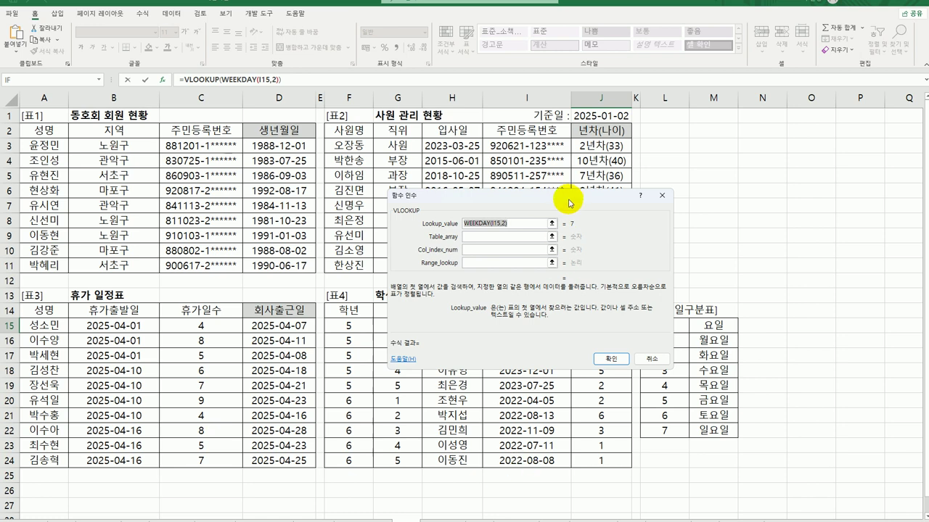
left_click_drag(571, 196, 565, 120)
left_click(487, 153)
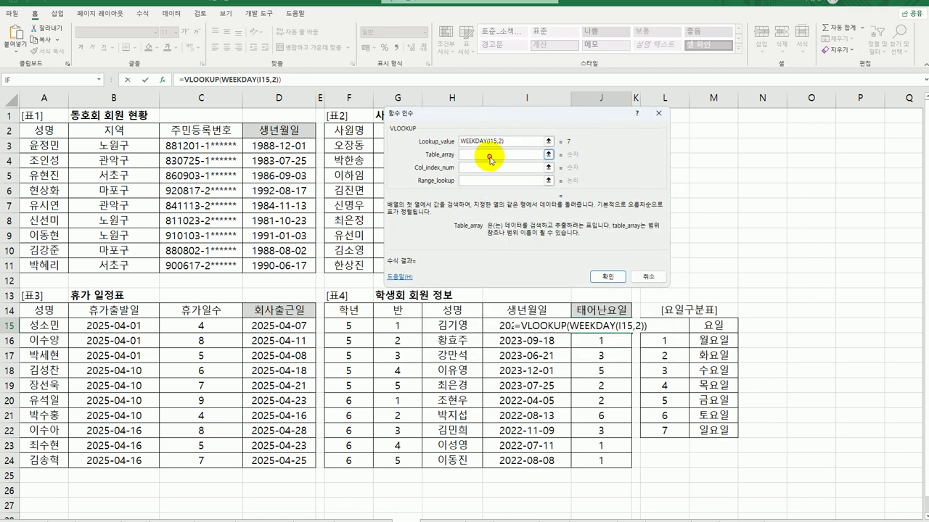
left_click_drag(664, 340, 693, 436)
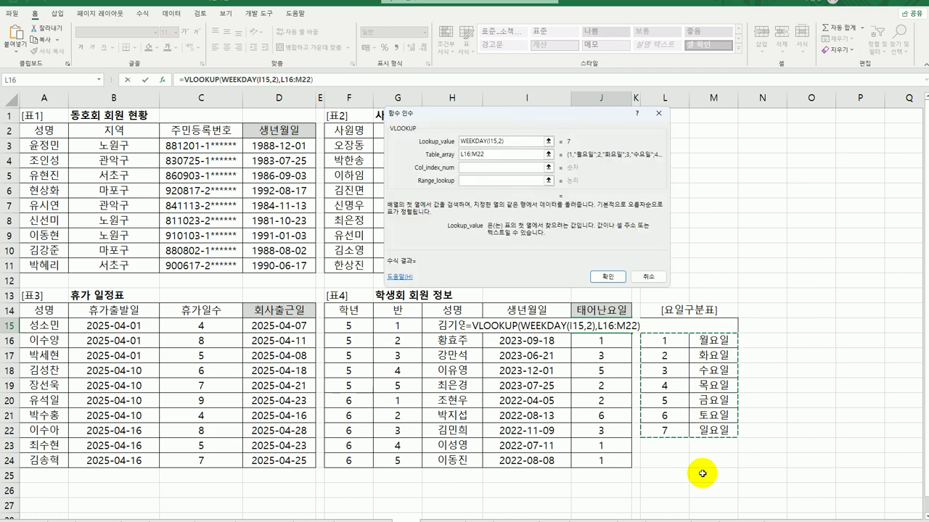
key("F4")
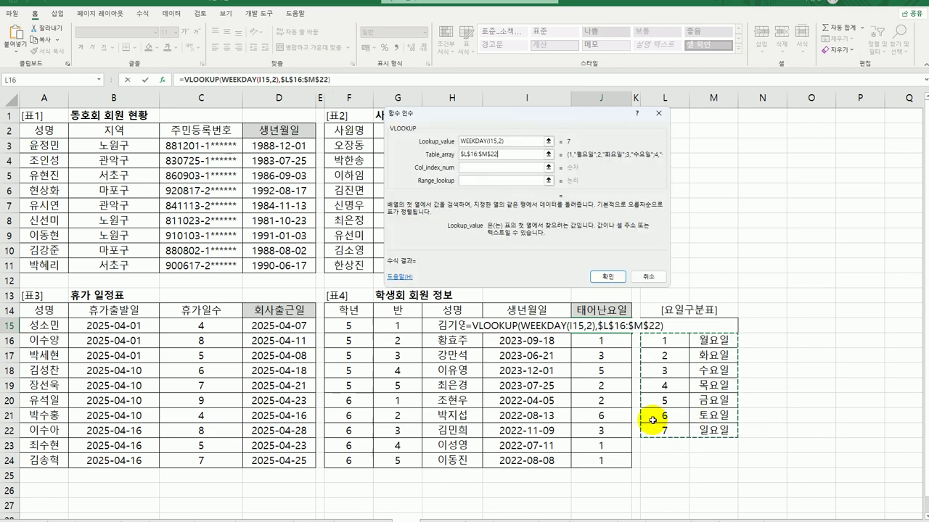
- Complete the VLOOKUP in J15 with Col_index_num 2 and Range_lookup 0, and fill it down to J24
left_click(497, 167)
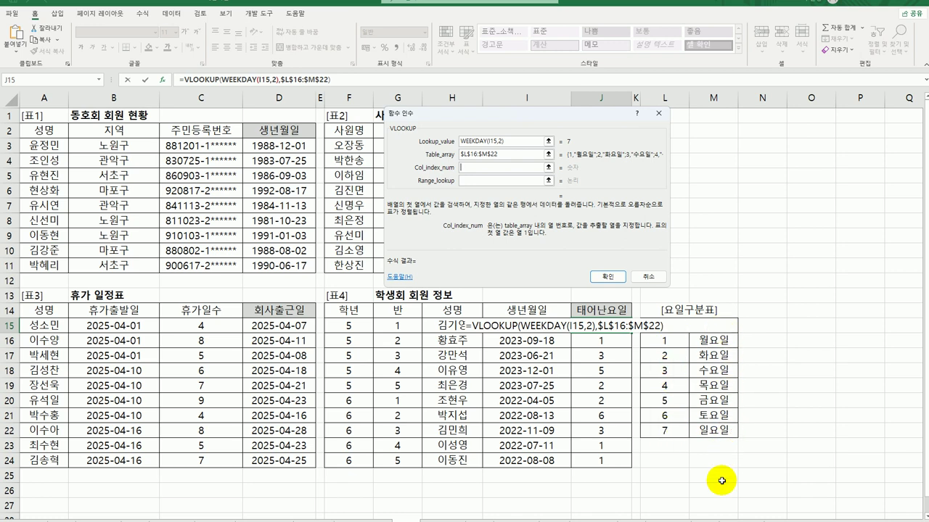
type("2")
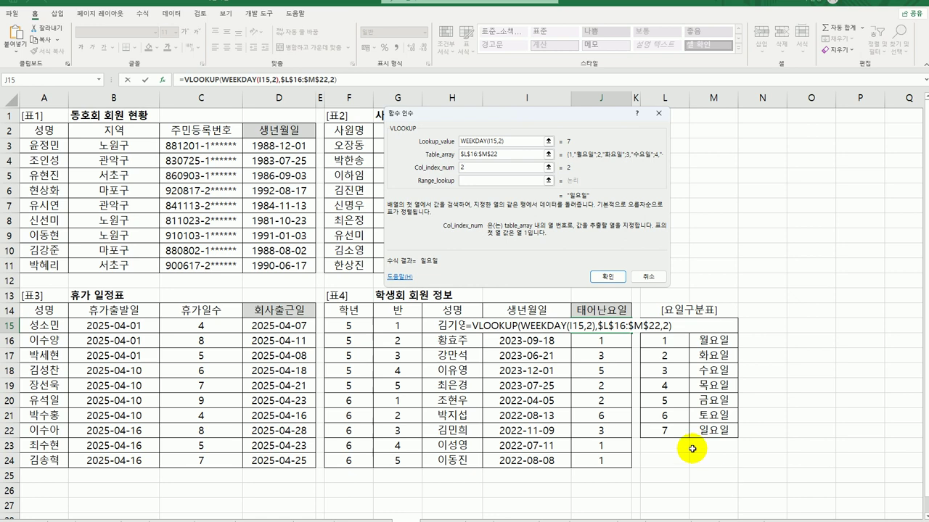
left_click(503, 181)
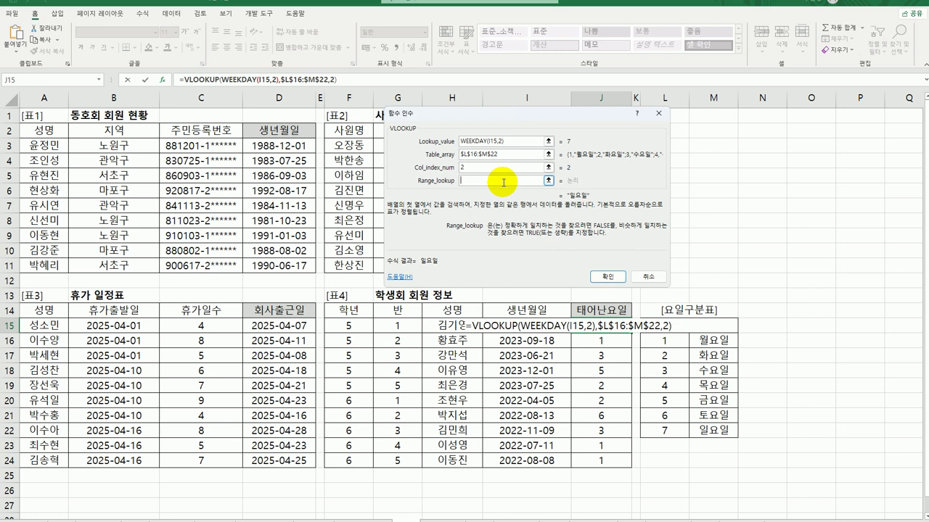
type("0")
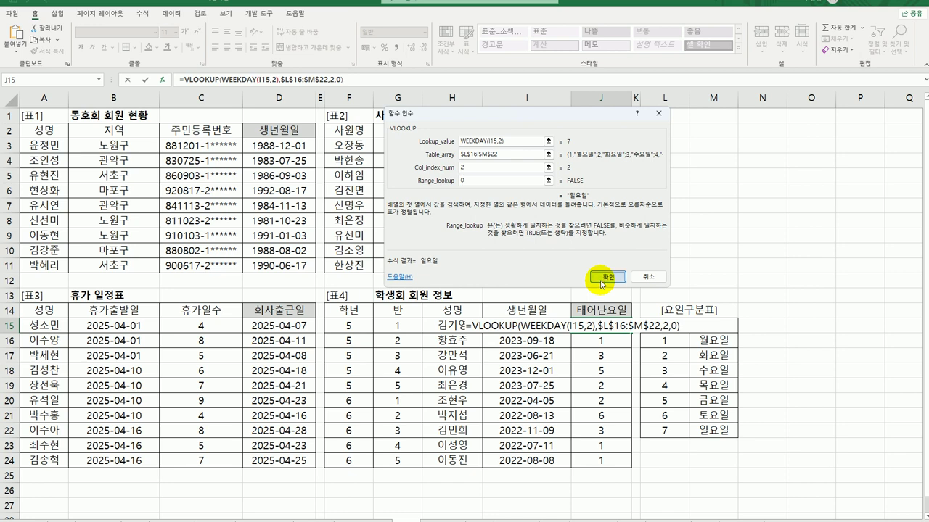
left_click(603, 277)
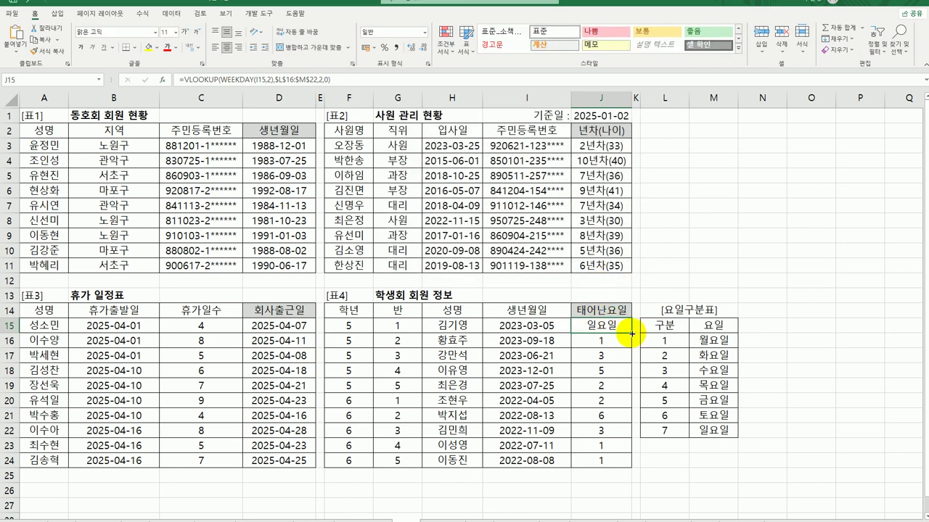
left_click_drag(629, 331, 618, 461)
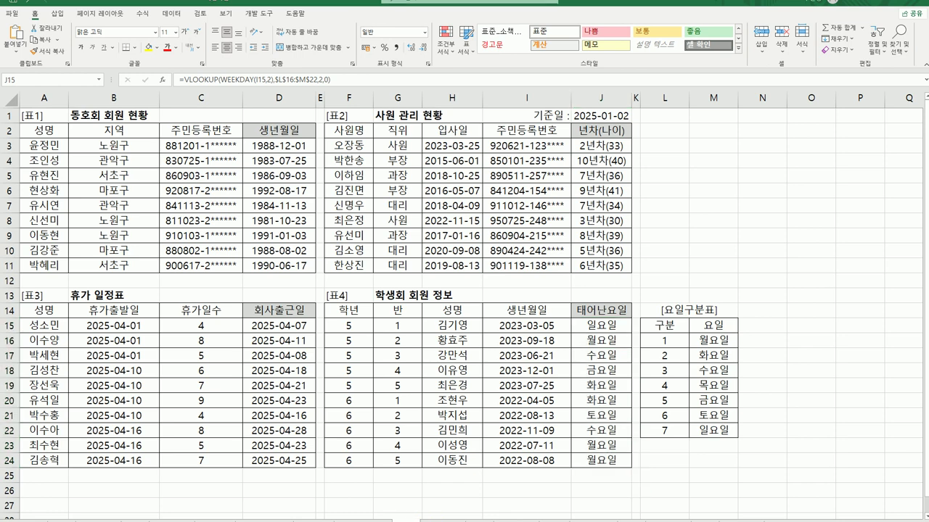
- Switch to the worksheet with the 자격증 응시일 table and examine the exam date in C3 as input for the 요일 column
left_click(483, 519)
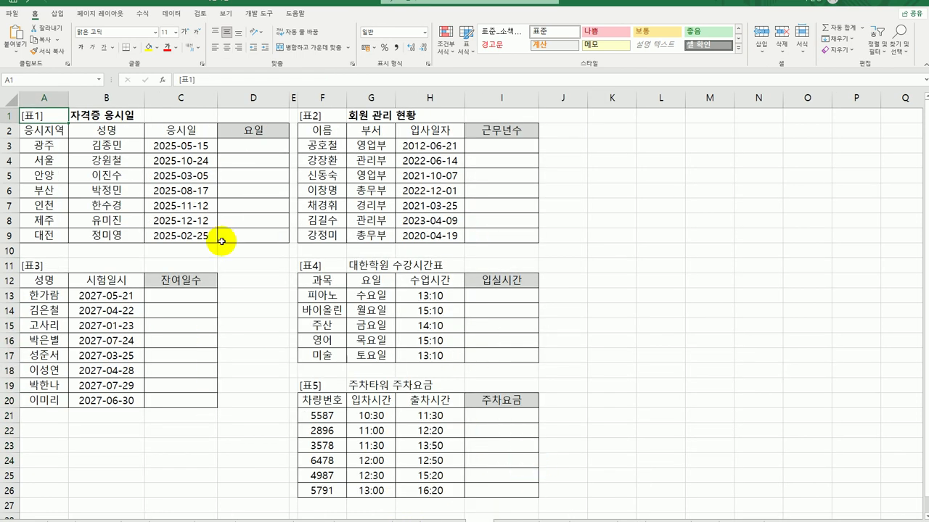
left_click(249, 148)
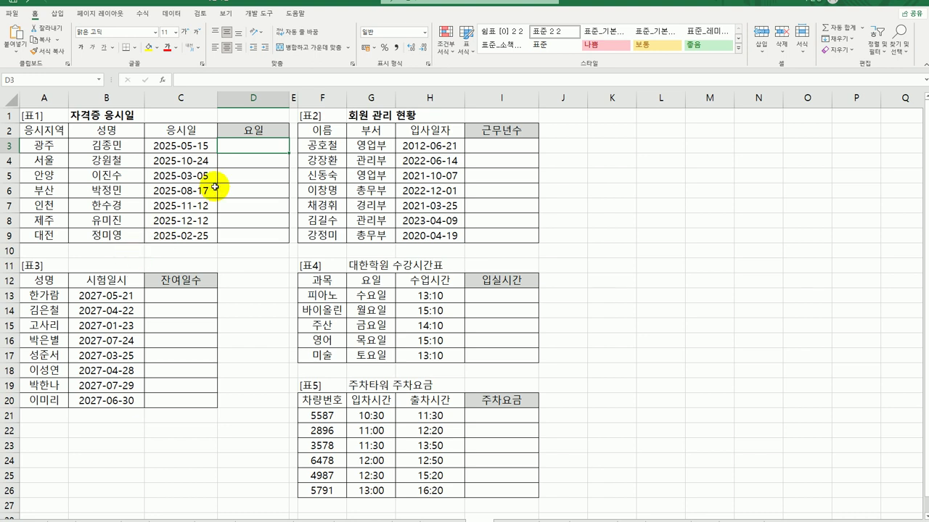
left_click(153, 145)
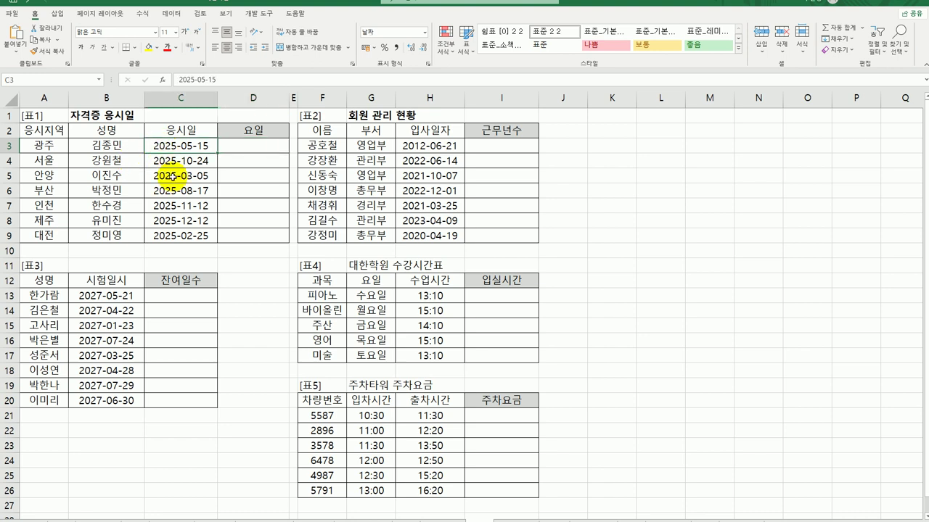
- Enter =WEEKDAY(C3,2) in D3 of the 자격증 응시일 table and fill it down to D9
left_click(253, 143)
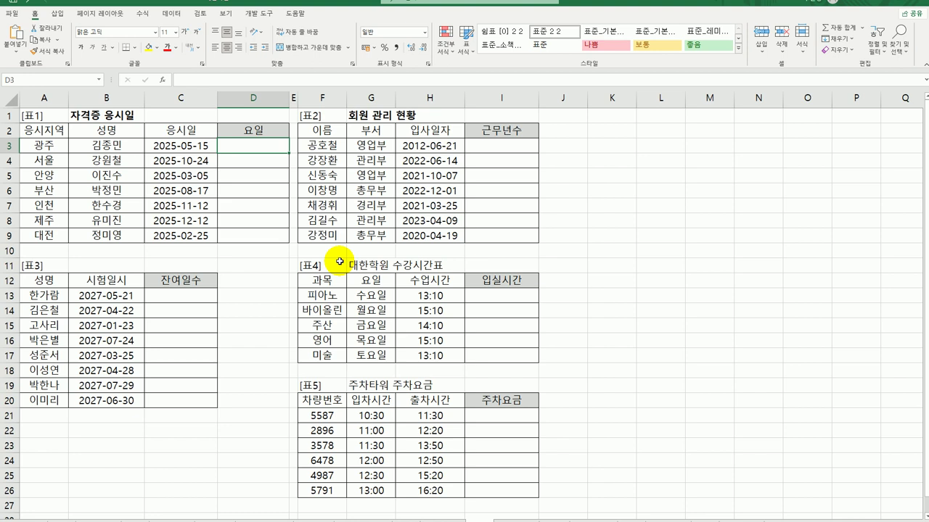
type("=we")
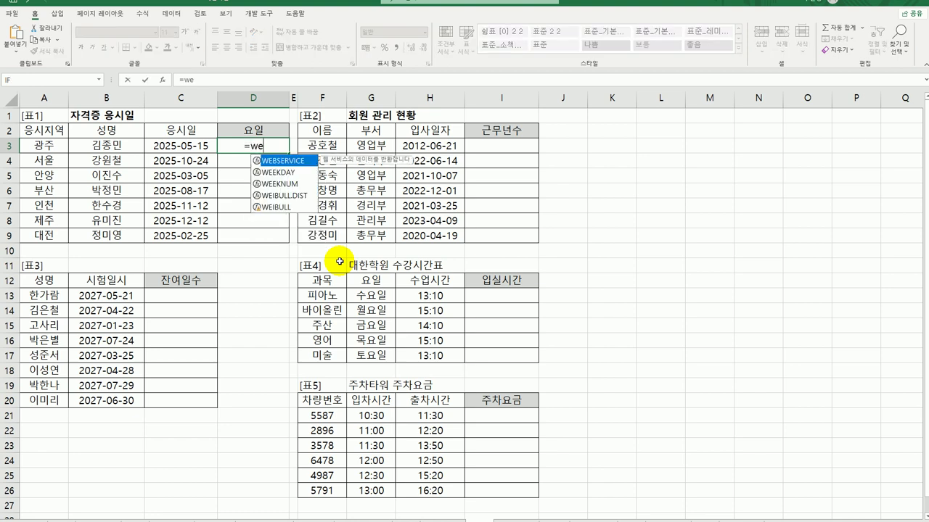
double_click(291, 173)
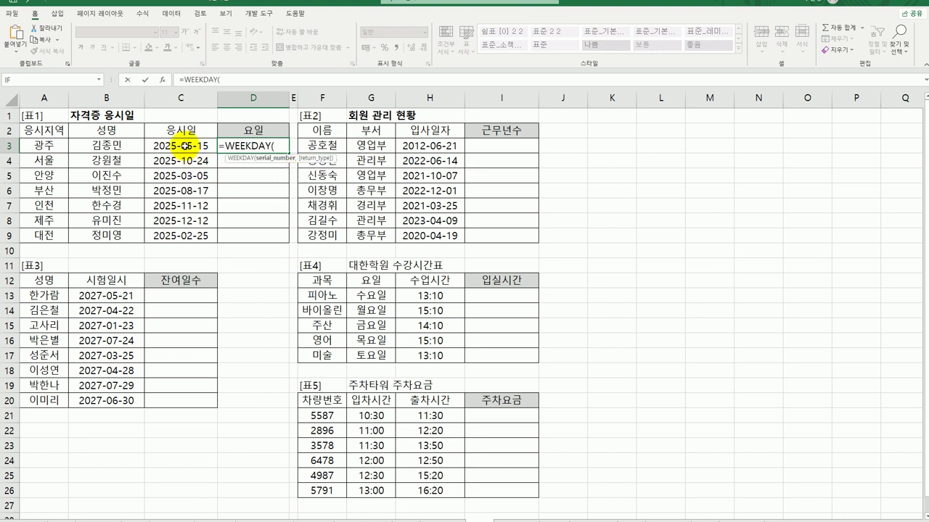
left_click(185, 145)
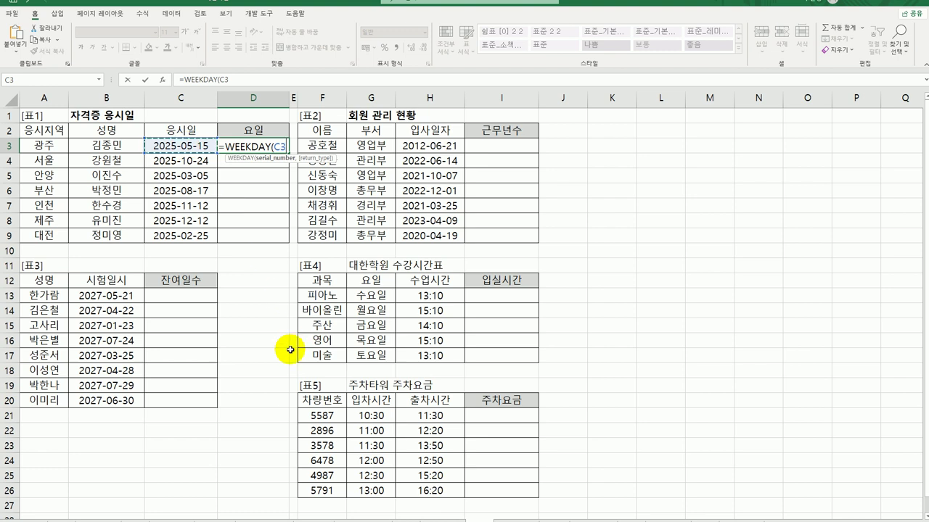
type(",")
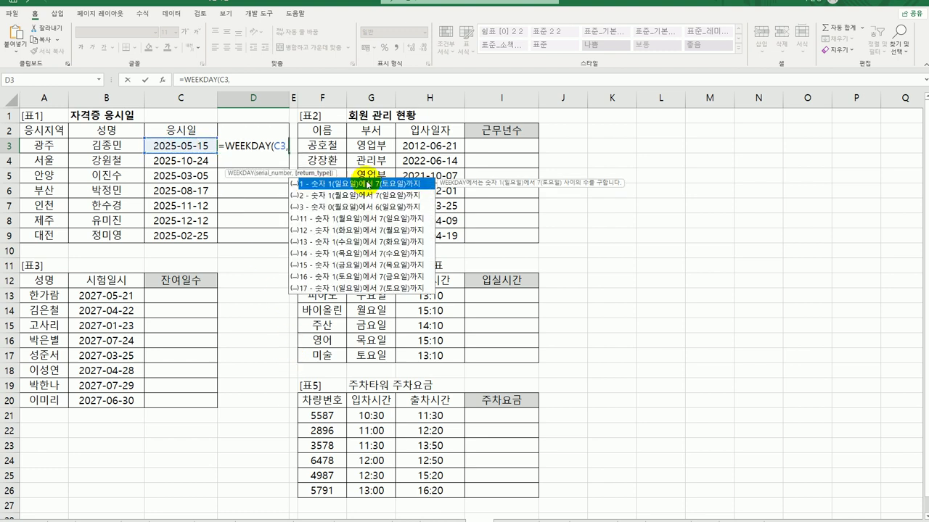
type("2")
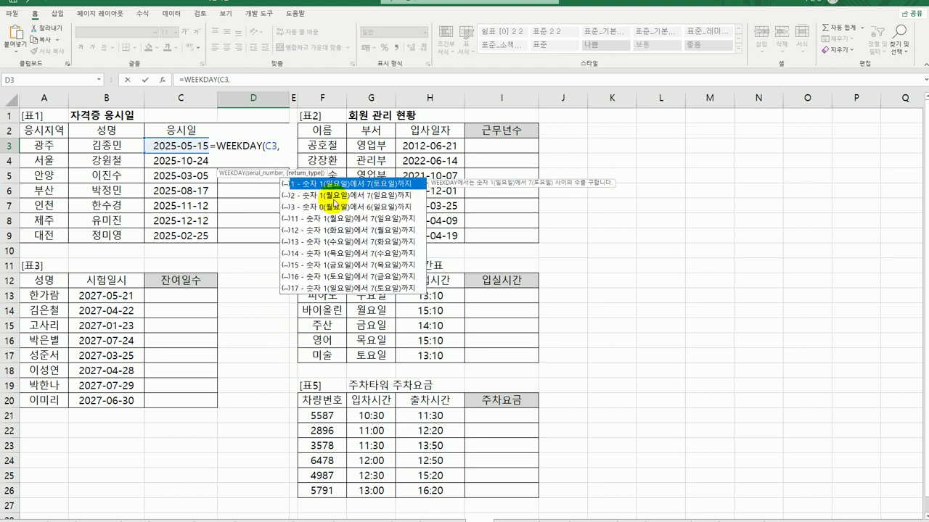
type(")")
key("Return")
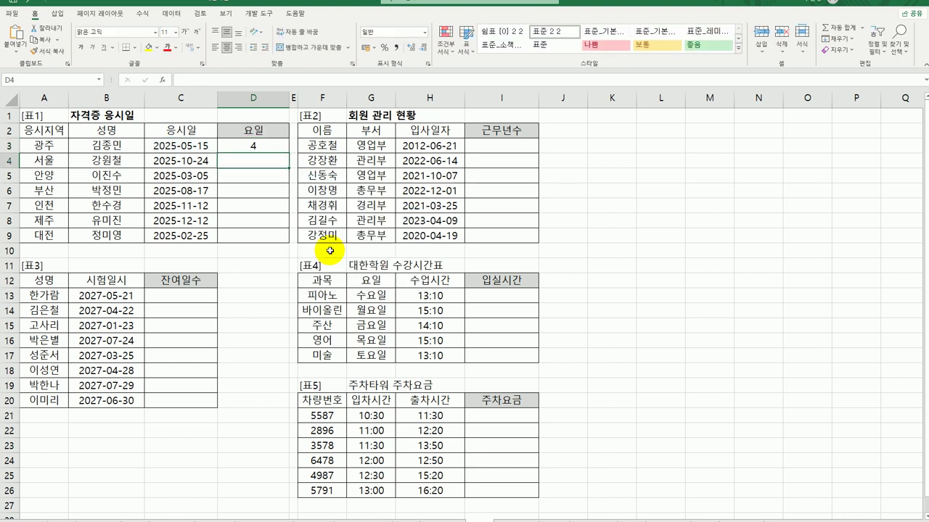
left_click(267, 146)
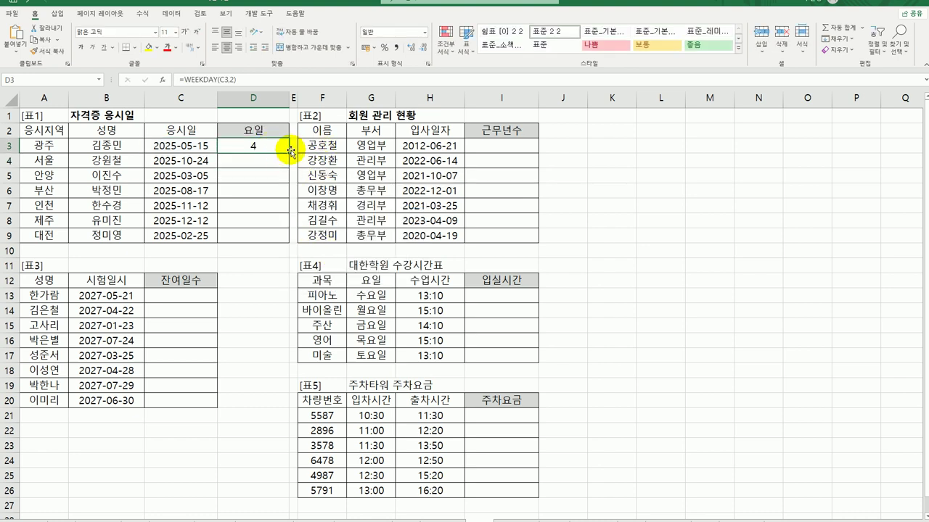
left_click_drag(287, 153, 284, 241)
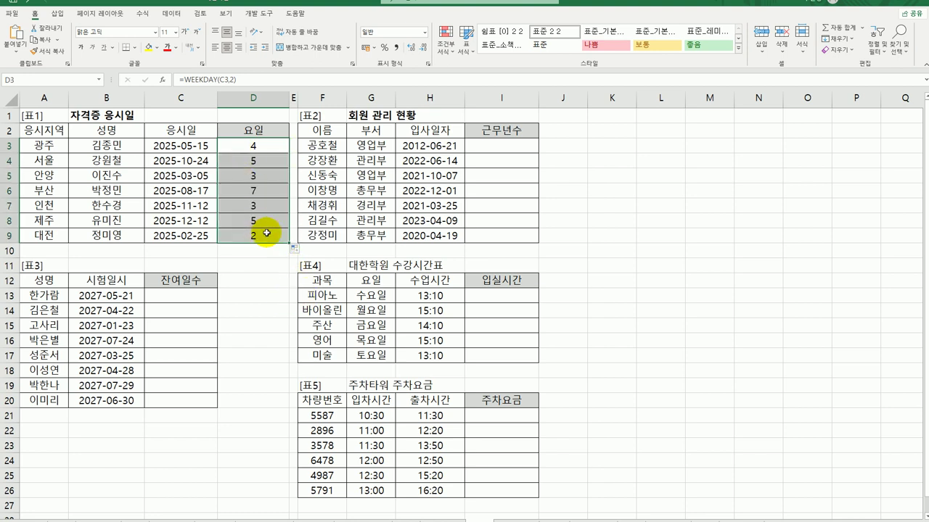
- Wrap the WEEKDAY formula in D3 in an IF function with the logical test WEEKDAY(C3,2)<=5
left_click(252, 148)
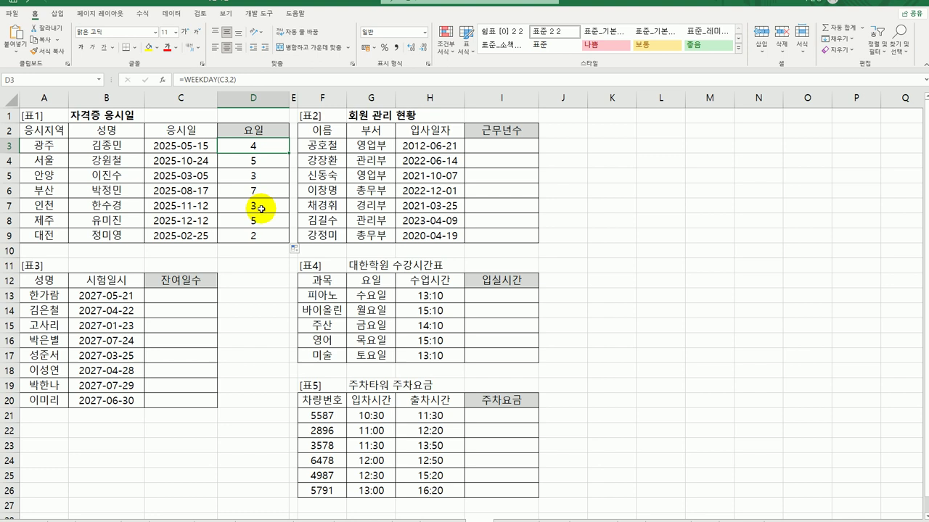
double_click(250, 146)
type("IF(")
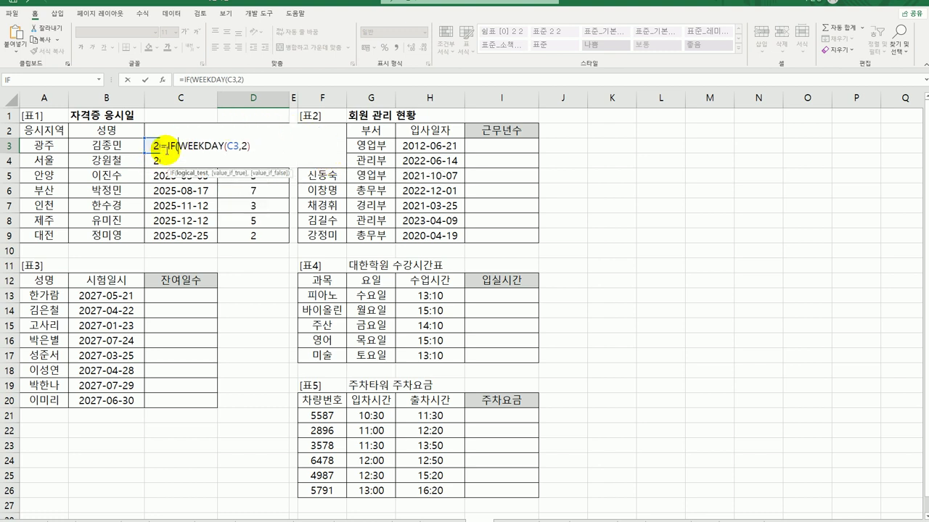
left_click(169, 146)
left_click(162, 80)
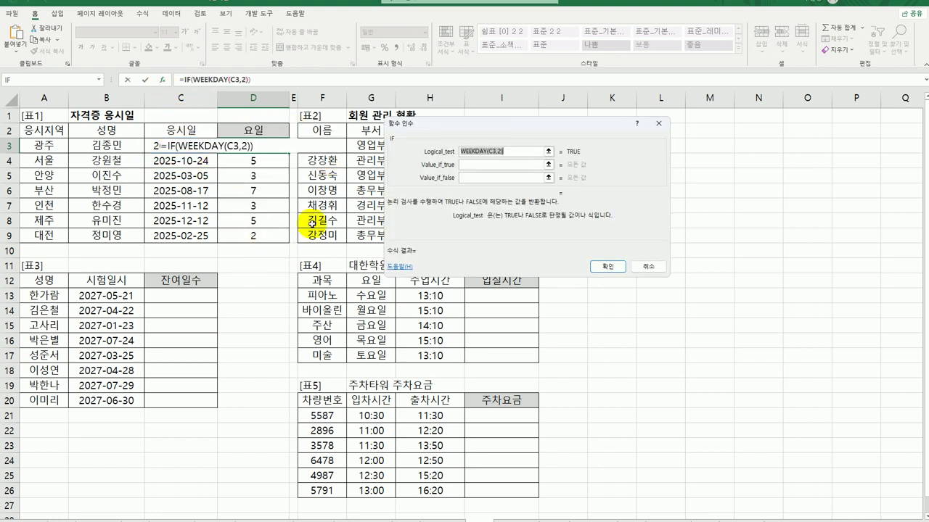
left_click(512, 148)
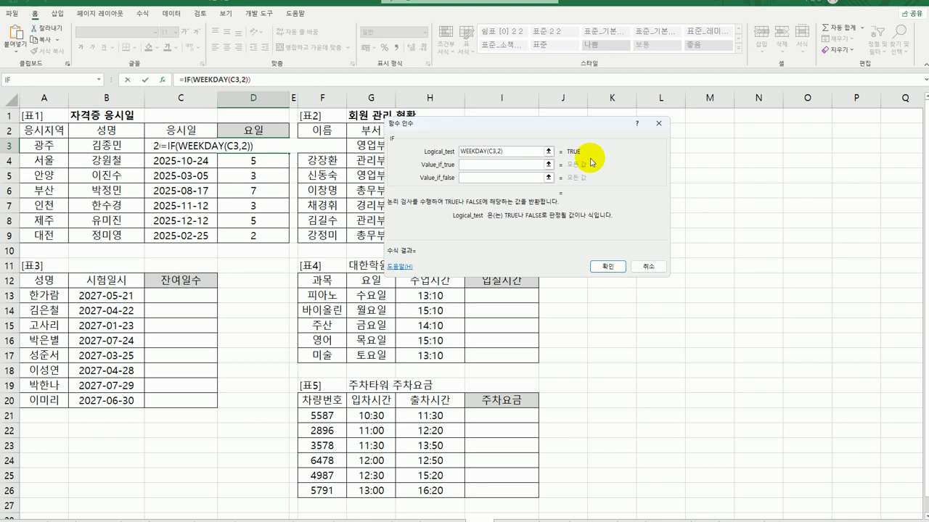
type("<=5")
key("Tab")
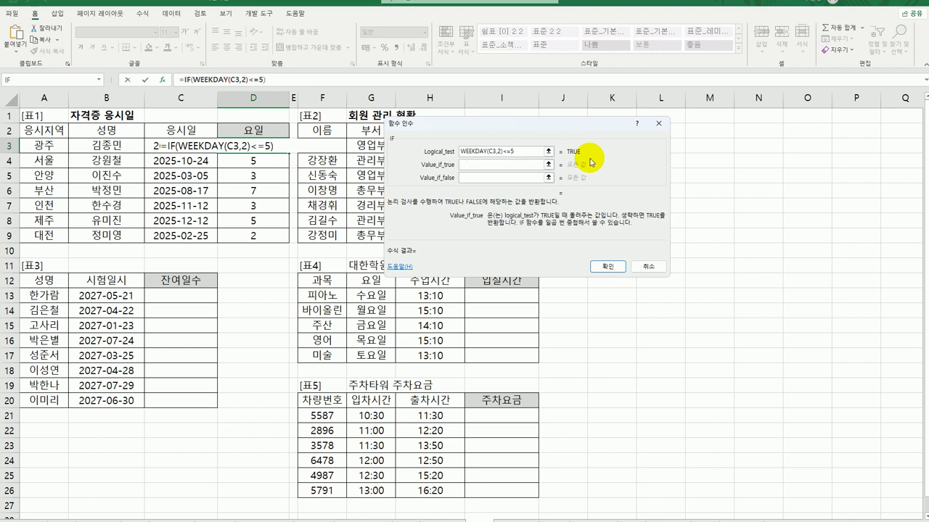
- Make the IF in D3 return "평일" when true and "주말" when false, and fill the formula down to D9
type("\"평일\"")
key("Tab")
type("ㅈ")
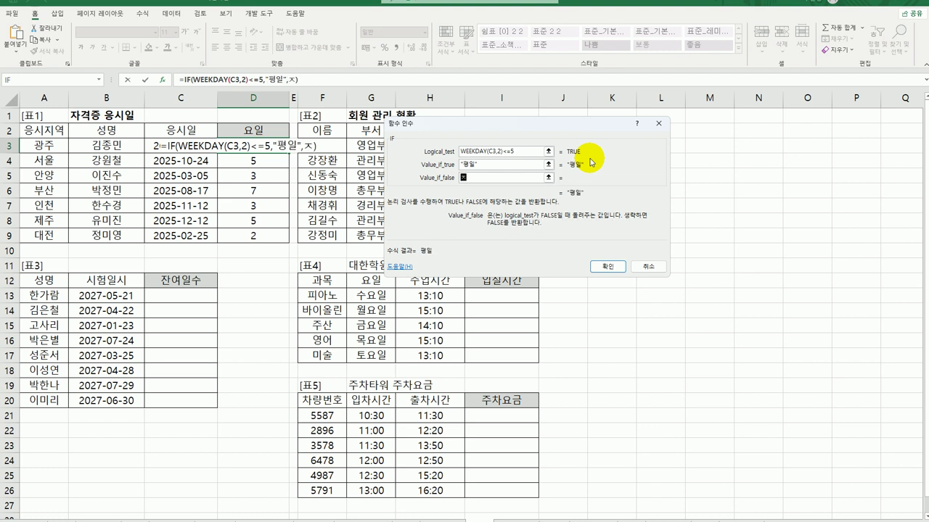
type("주말")
key("Tab")
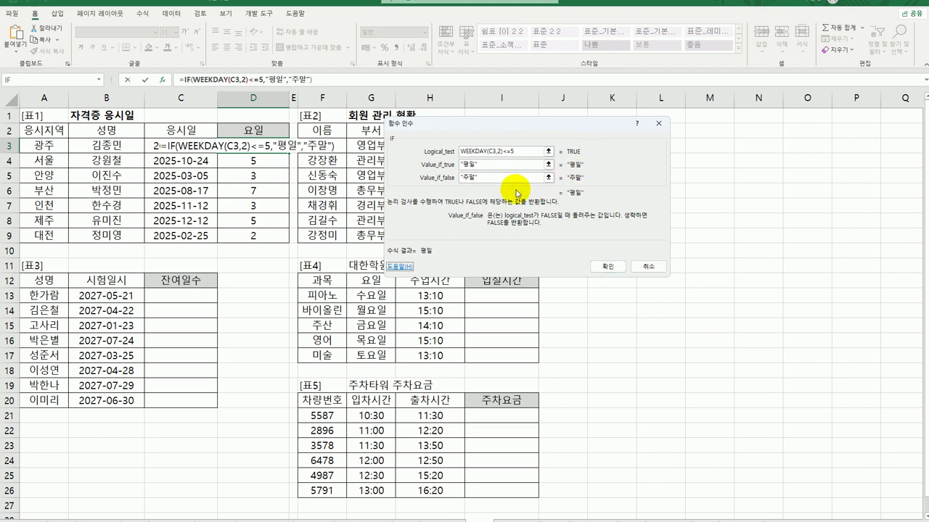
left_click(608, 267)
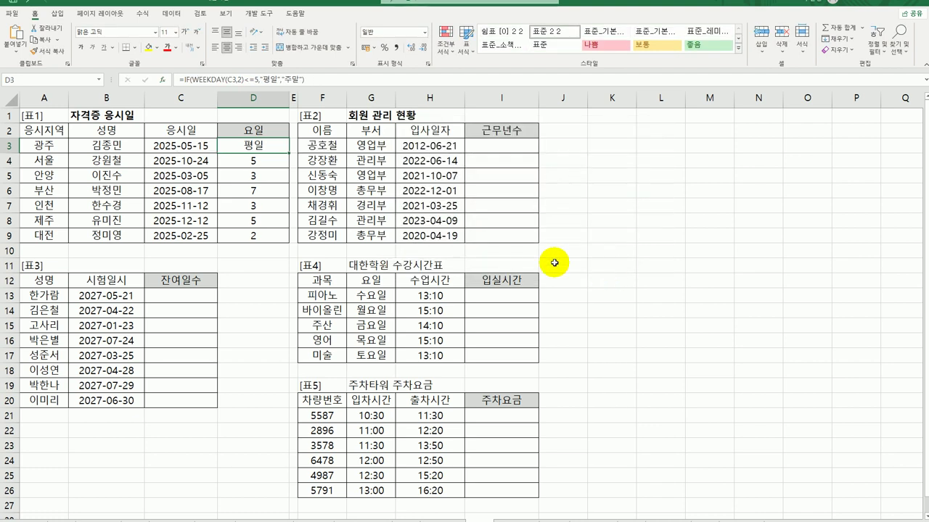
left_click_drag(279, 214, 275, 238)
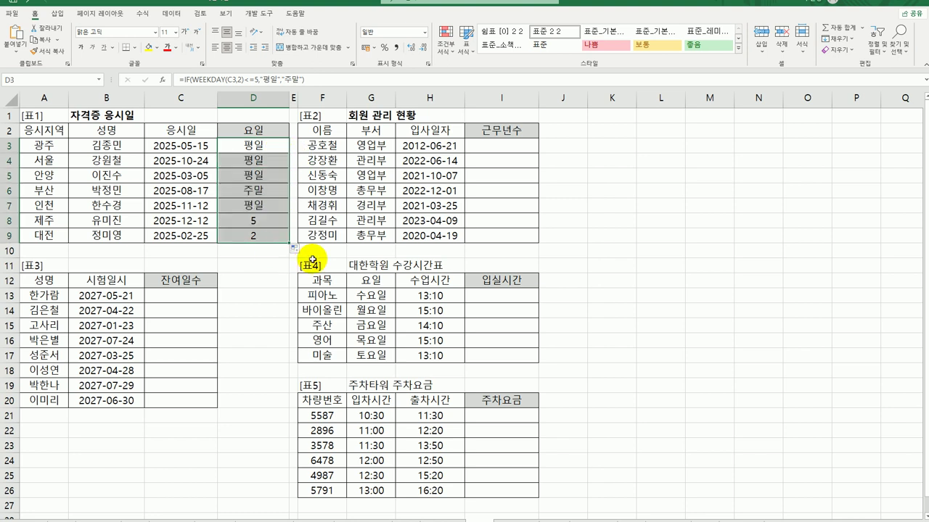
left_click(254, 236)
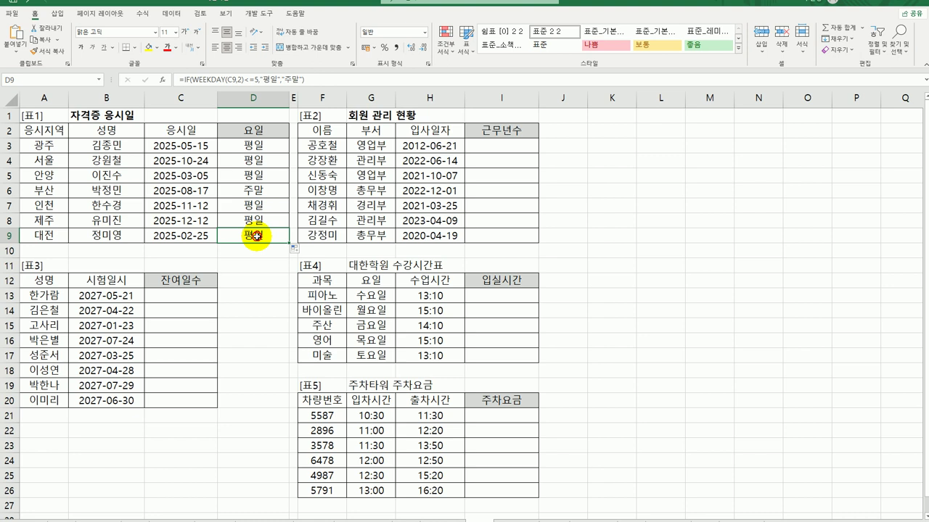
- Review the label formulas in D6 and D3, and examine the hire dates in H3:H9 of the 회원 관리 현황 table
left_click(254, 191)
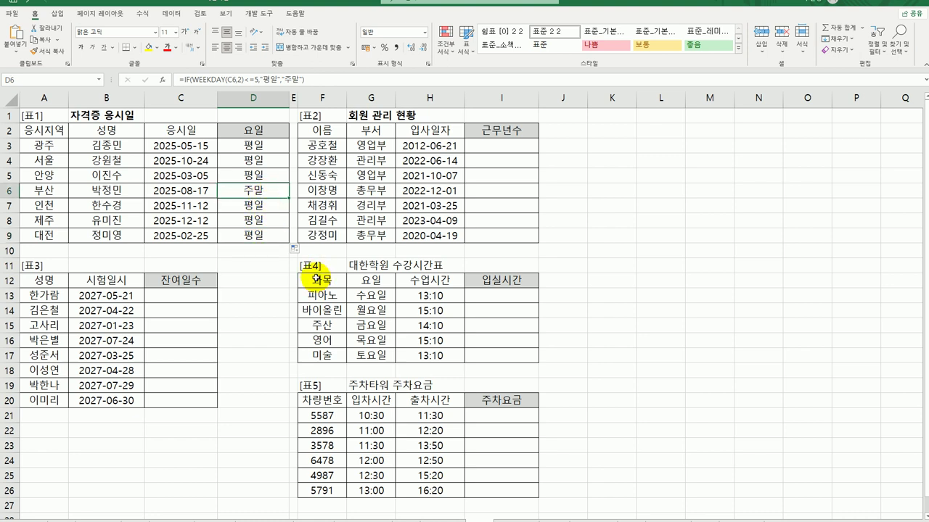
left_click(270, 146)
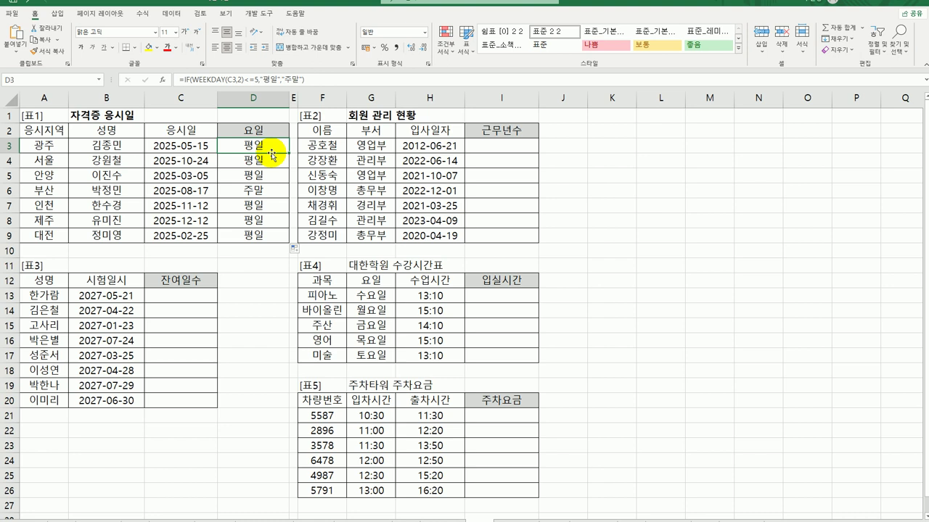
left_click(512, 151)
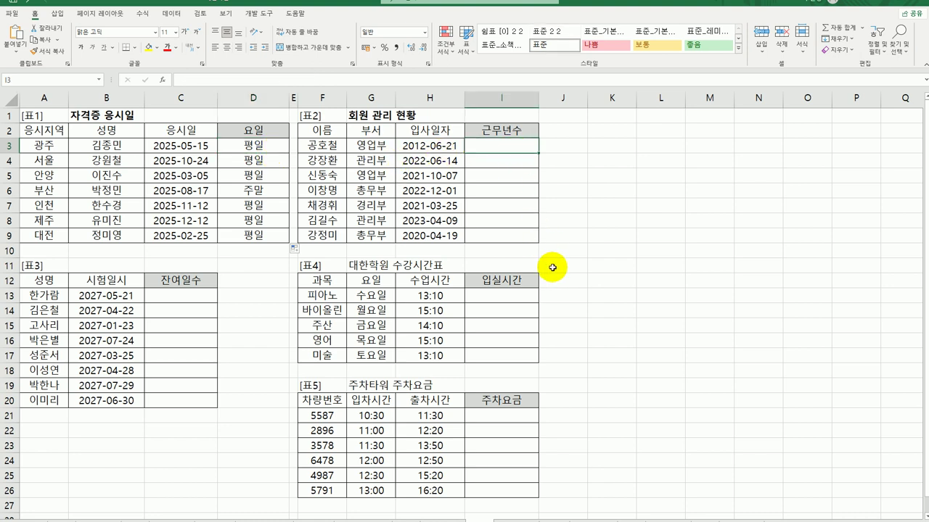
left_click_drag(440, 147, 438, 235)
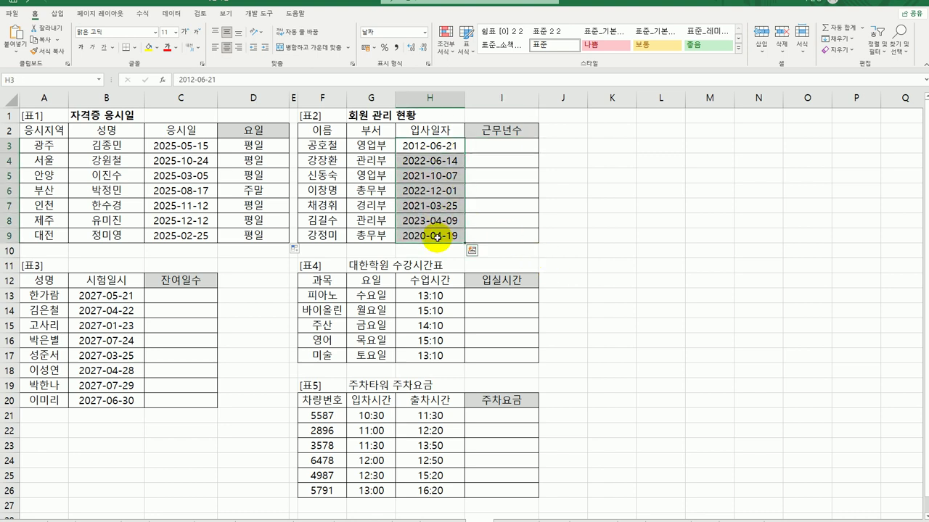
- Begin the 근무년수 formula in I3 with =YEAR(TODAY()) to get the current year
left_click(521, 147)
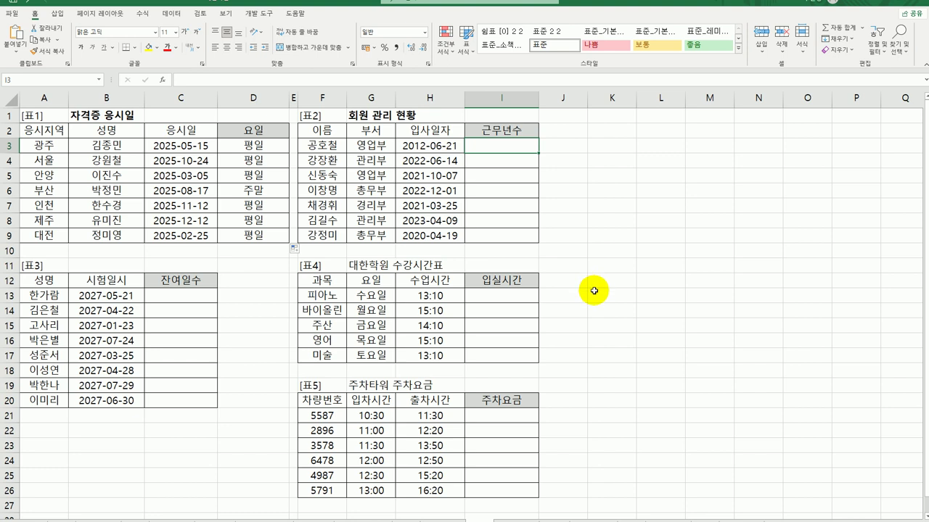
type("=")
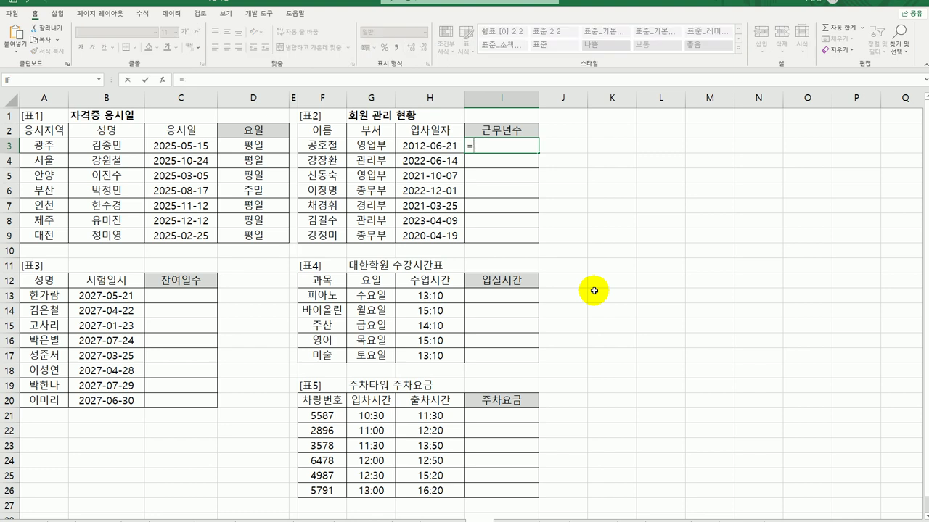
type("yea")
key("Tab")
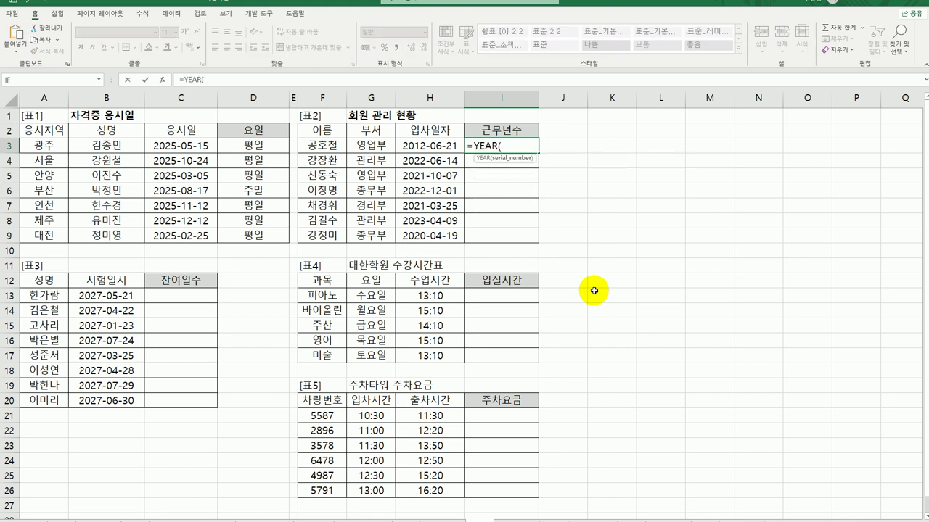
type("tod")
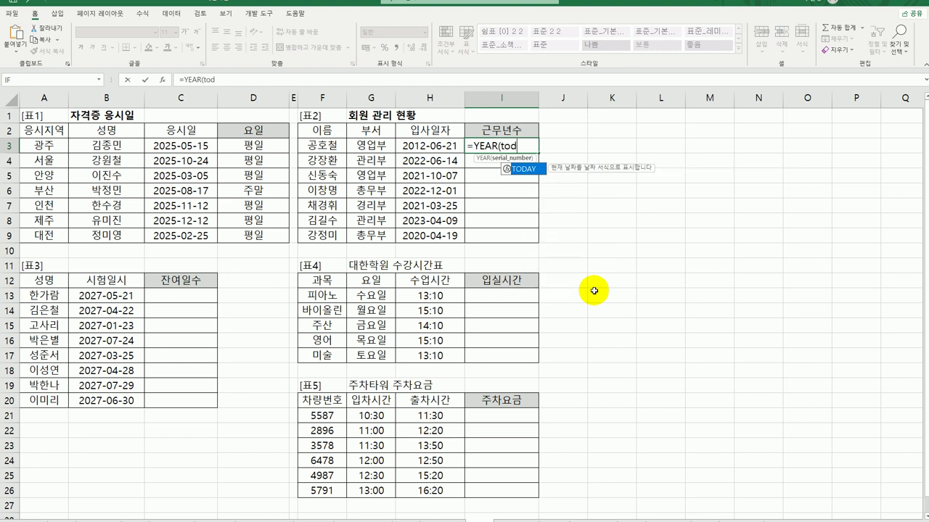
key("Tab")
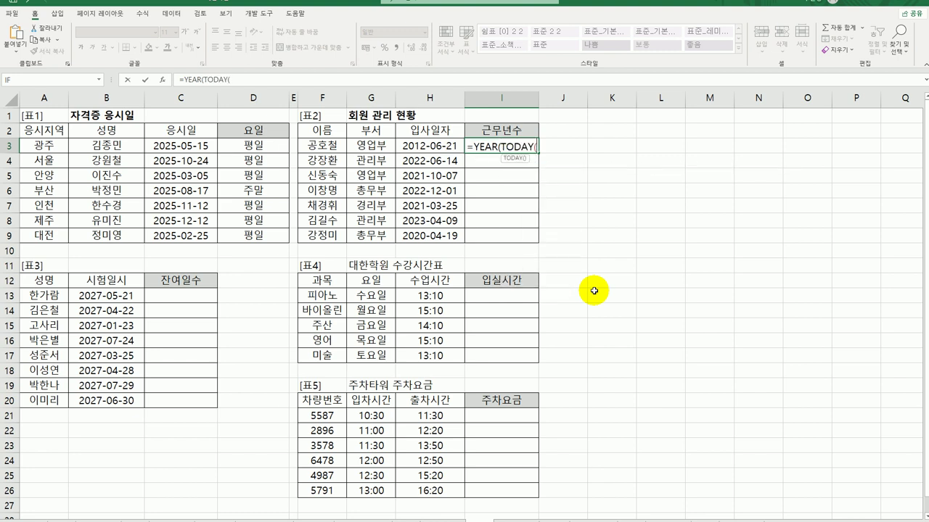
type(")")
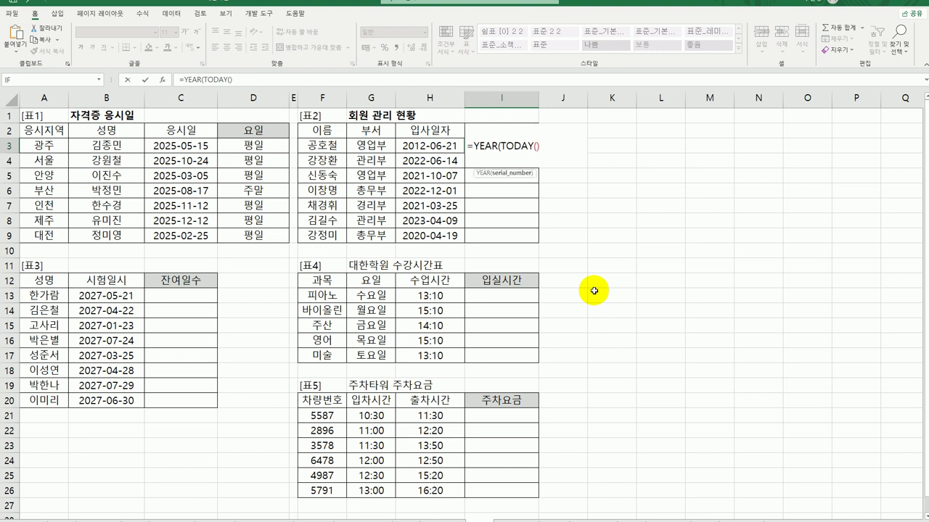
type(")")
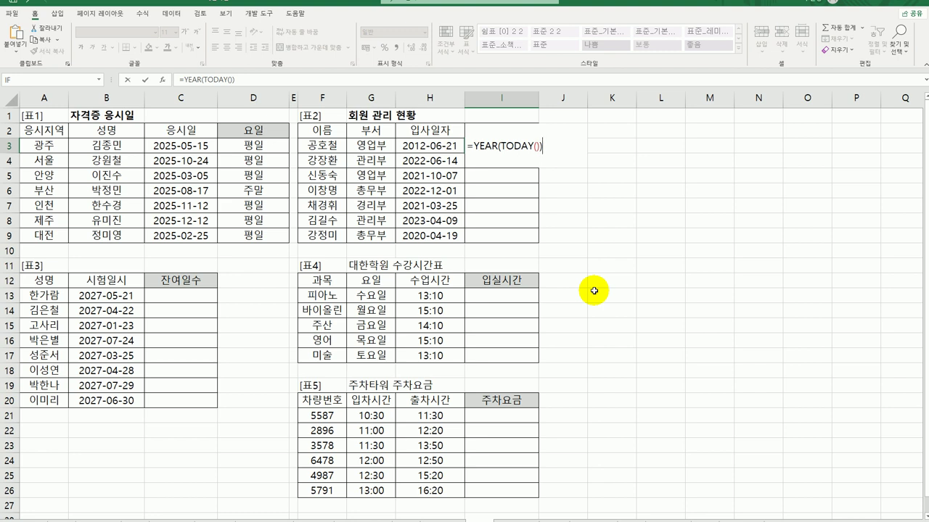
- Subtract YEAR(H3) from the current year in I3 and enter the completed formula
type("-")
type("year")
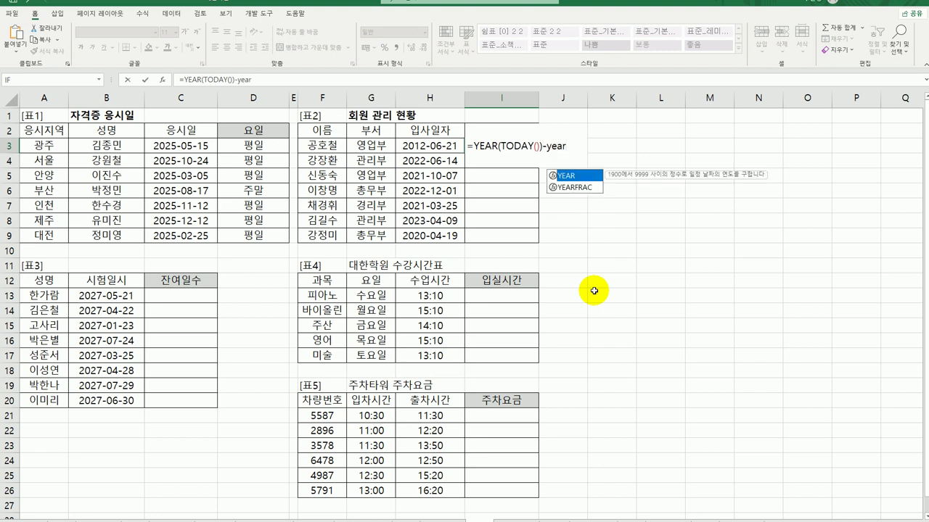
key("Tab")
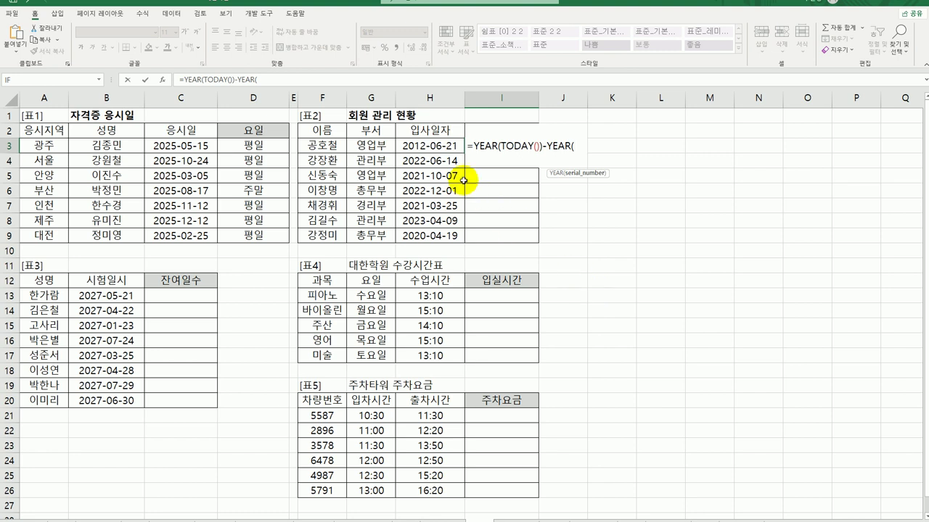
left_click(434, 146)
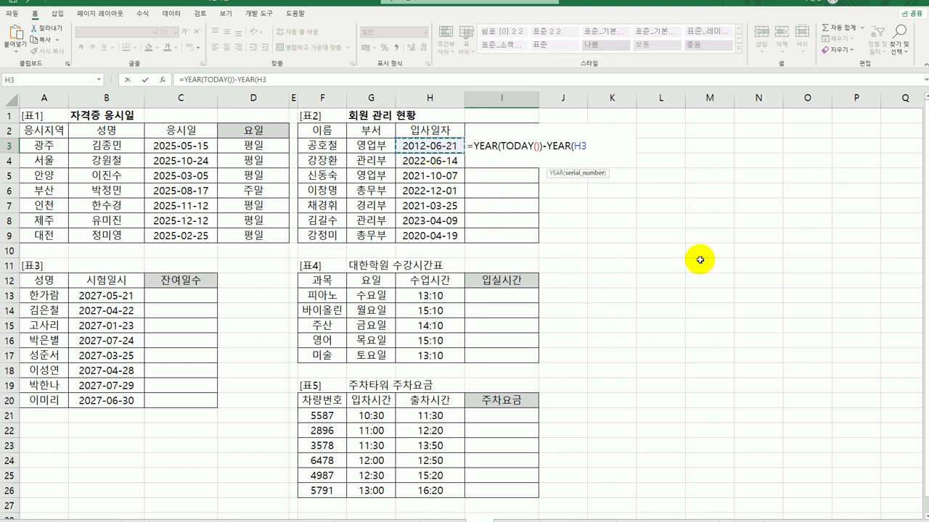
type(")")
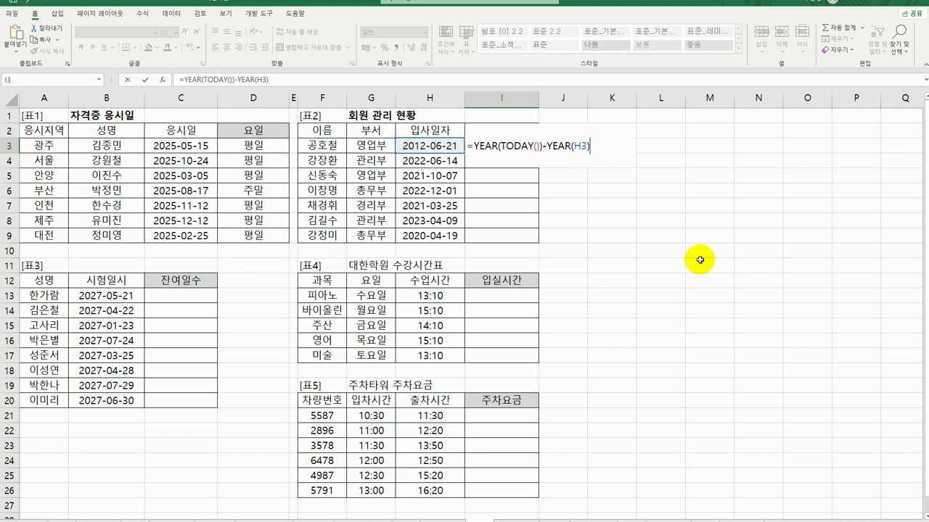
key("Return")
- Set the number format of I3 to 일반 and fill its formula down to I9
left_click(498, 145)
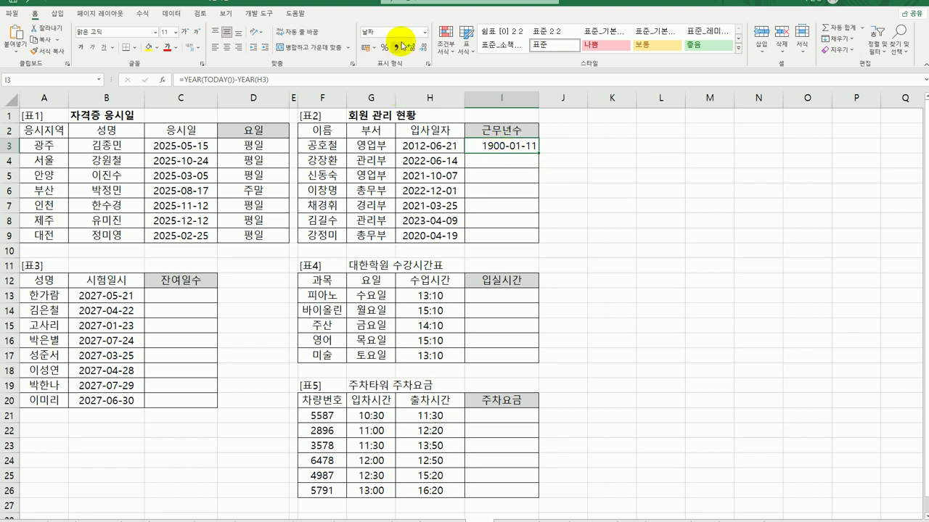
left_click(425, 34)
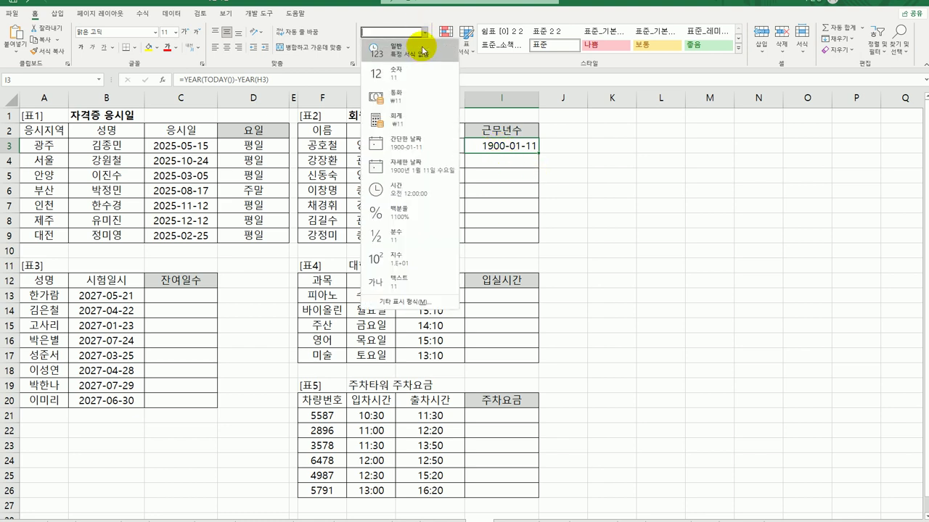
left_click(417, 61)
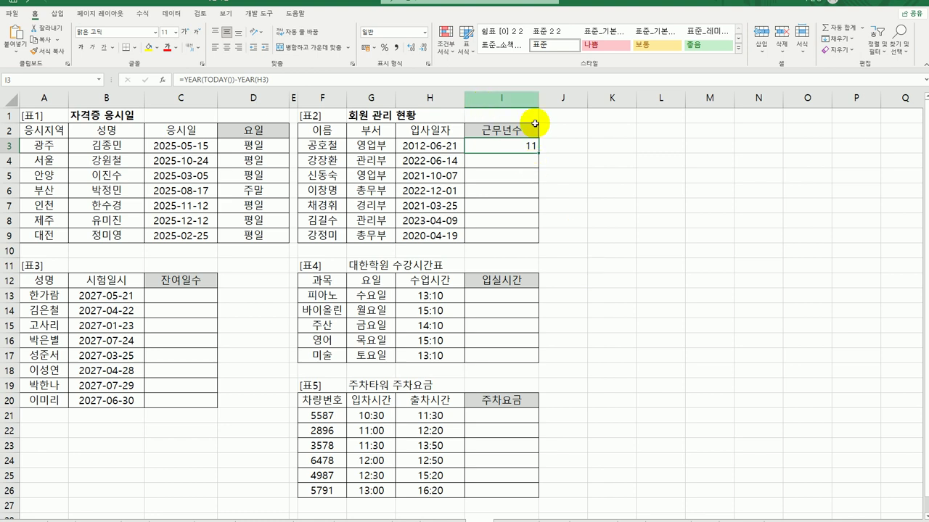
left_click_drag(540, 183, 535, 238)
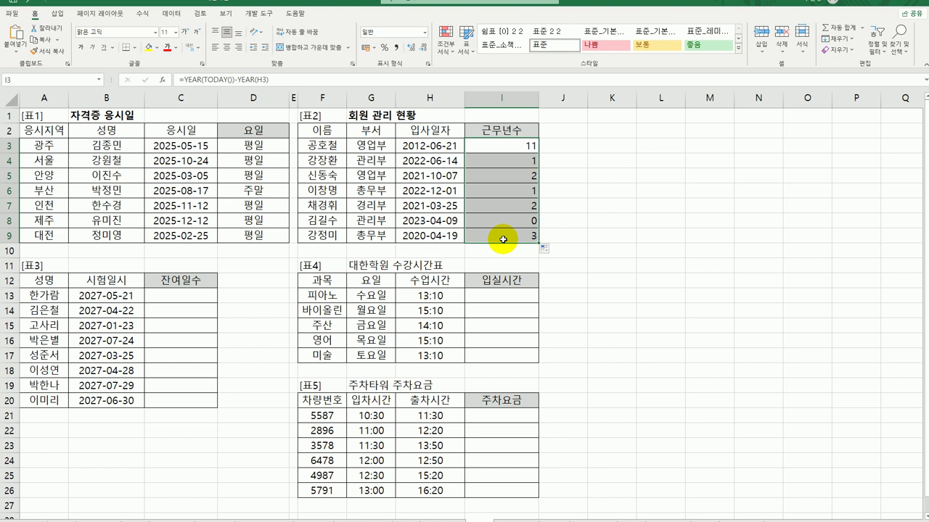
- Start a DAYS function in C13 of the 잔여일수 column and open its function arguments dialog
left_click(185, 302)
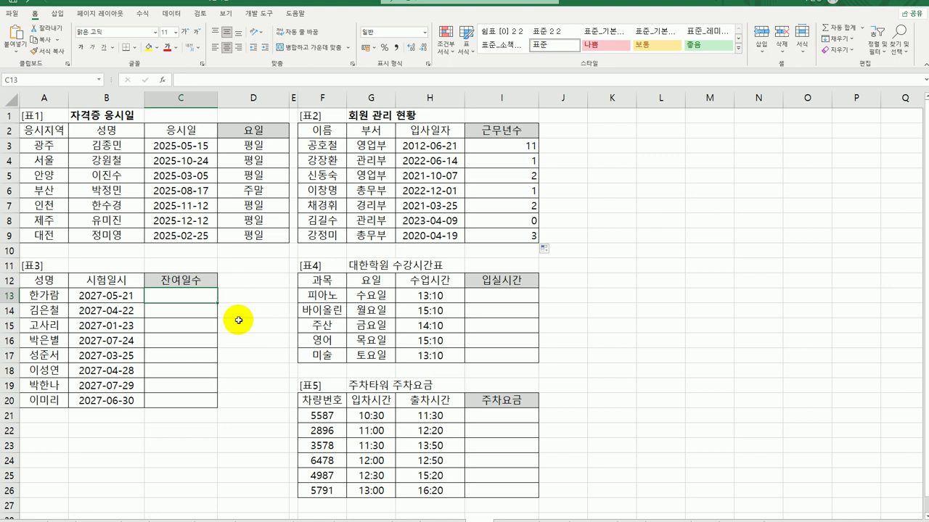
left_click(101, 296)
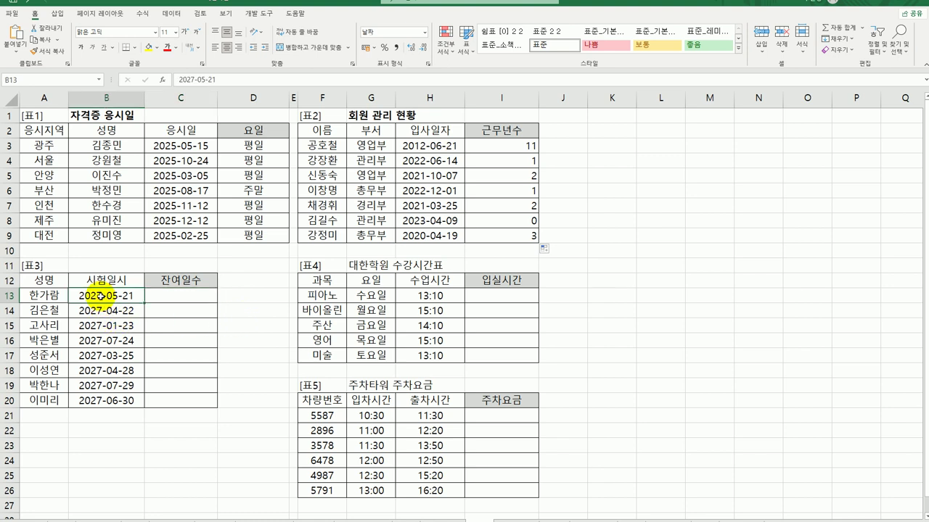
left_click(164, 298)
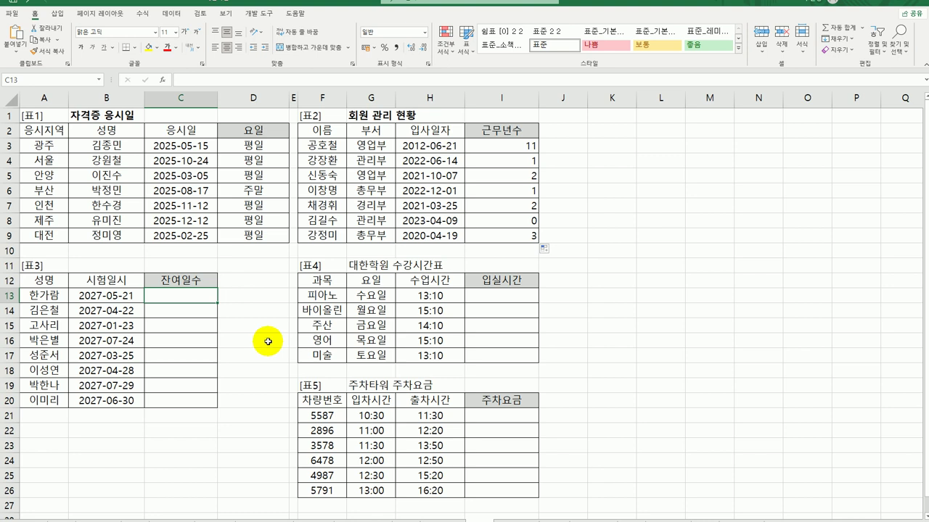
type("=days")
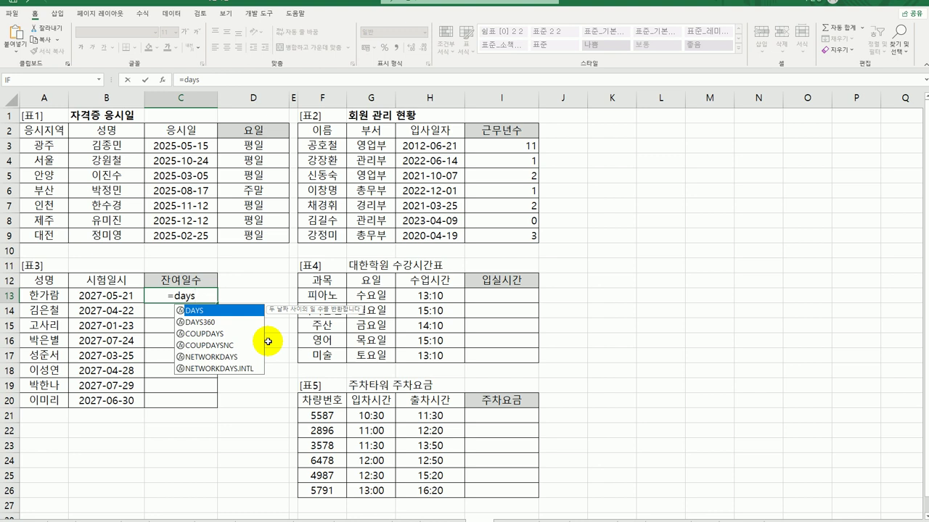
left_click(228, 315)
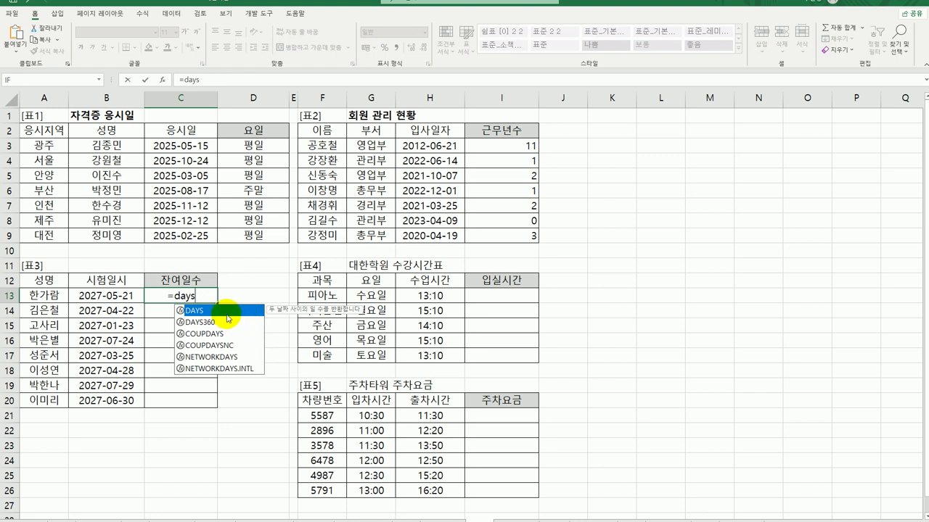
double_click(227, 318)
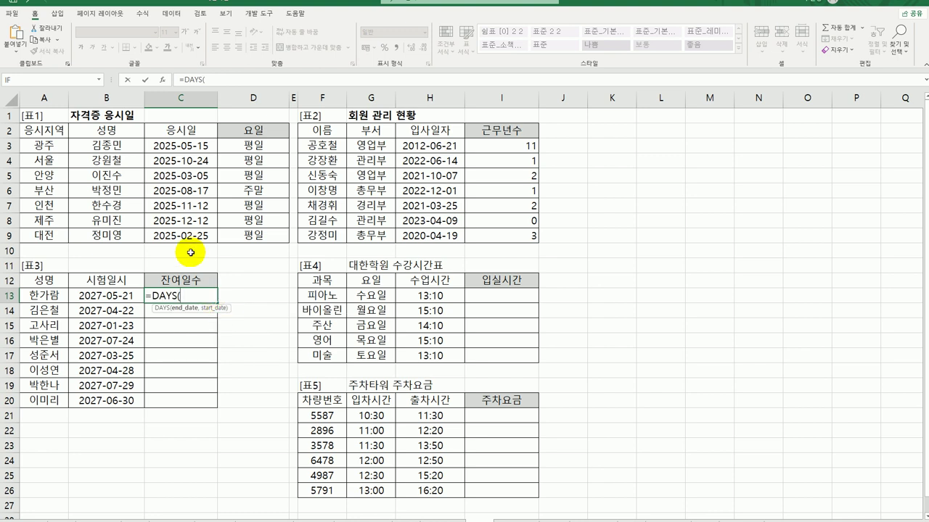
left_click(162, 79)
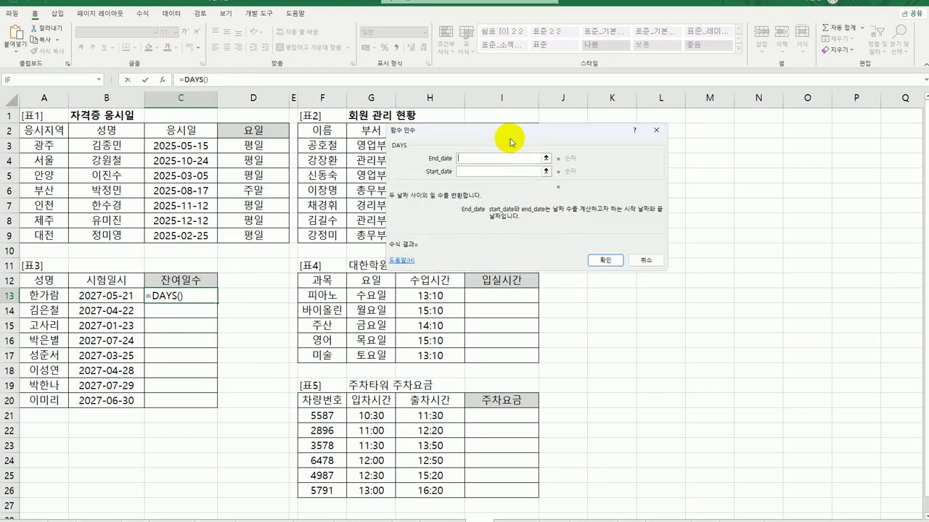
left_click_drag(504, 138, 505, 215)
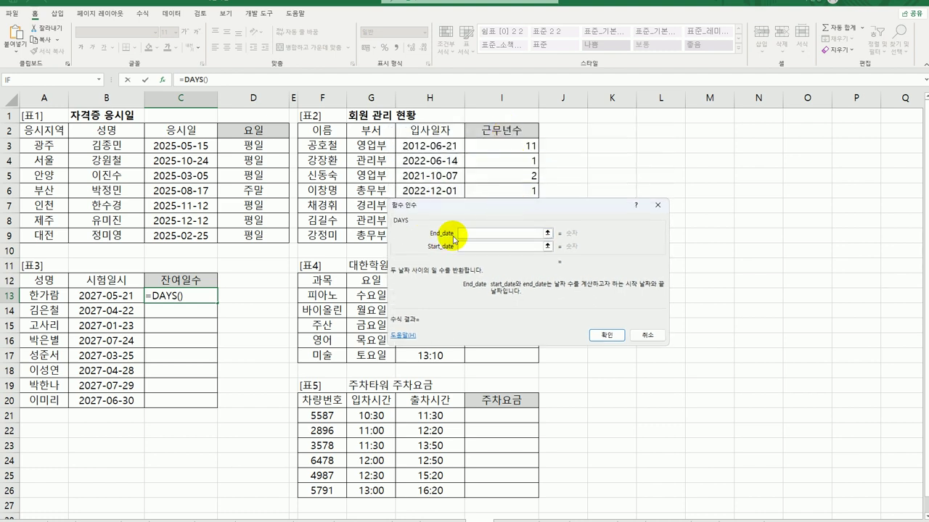
- Set the DAYS End_date to B13 and Start_date to today(), and fill the formula from C13 down to C20
left_click(94, 297)
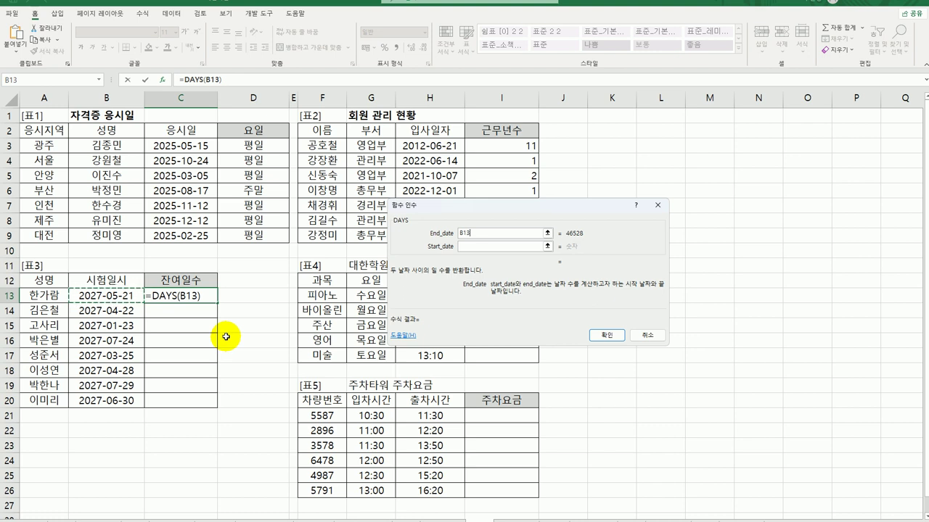
left_click(484, 247)
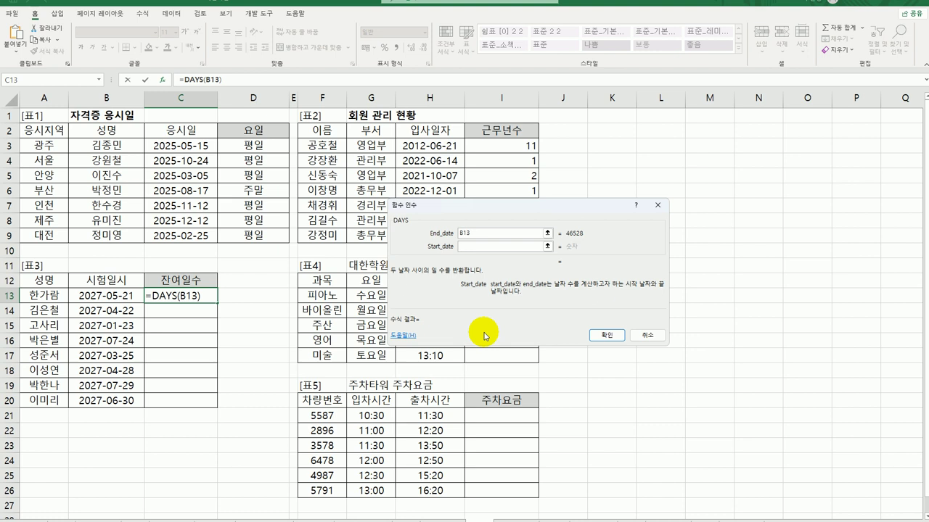
type("today(")
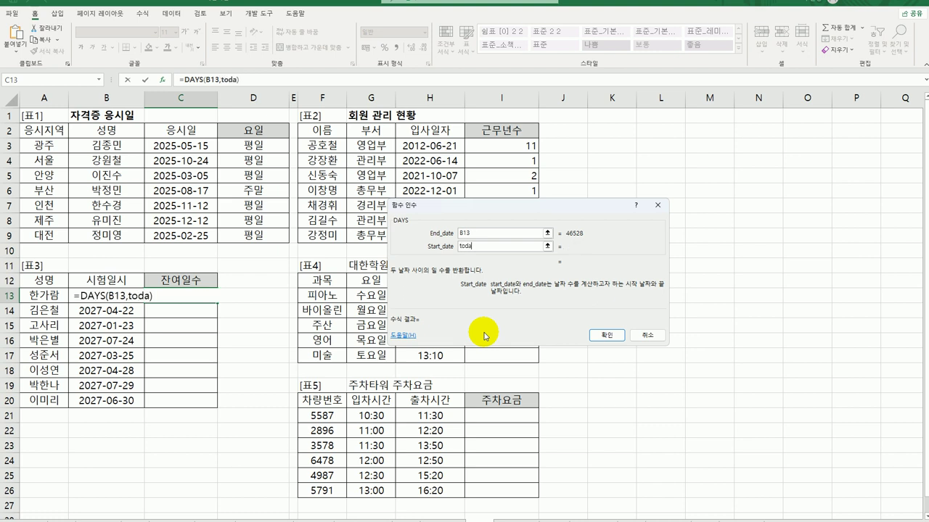
type(")")
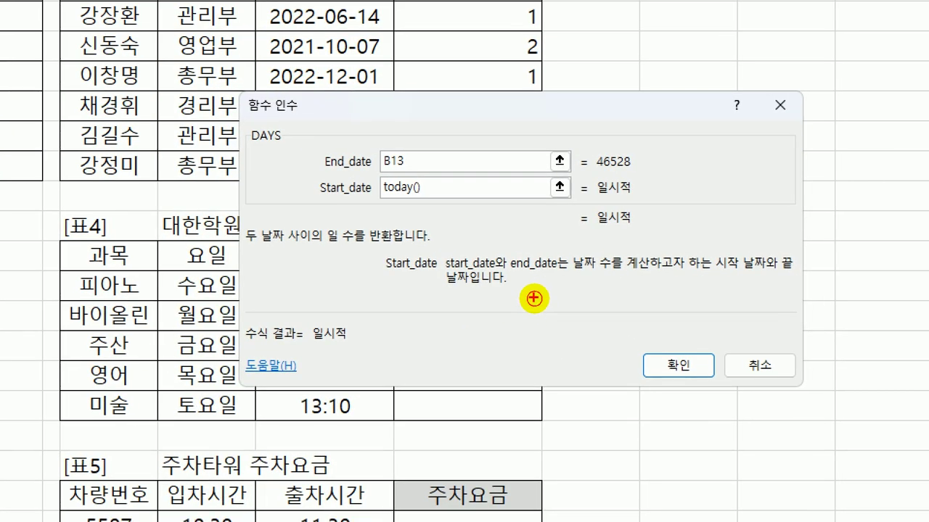
mouse_move(452, 214)
left_mouse_down()
mouse_move(367, 227)
mouse_move(373, 178)
mouse_move(449, 213)
left_mouse_up()
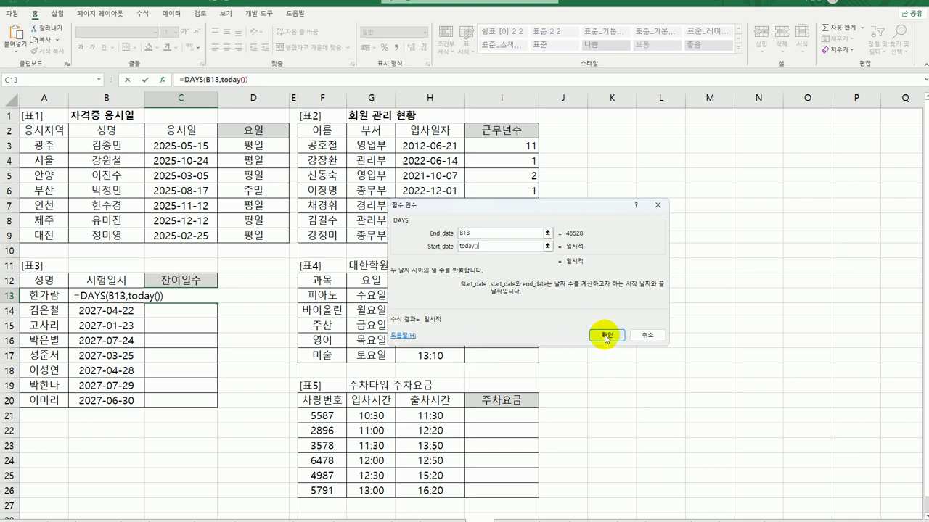
left_click(606, 337)
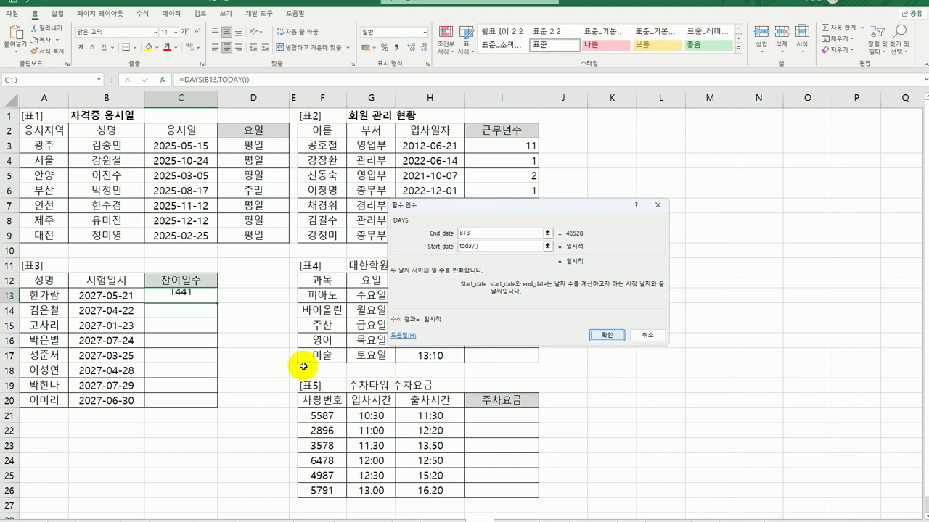
left_click_drag(217, 302, 215, 406)
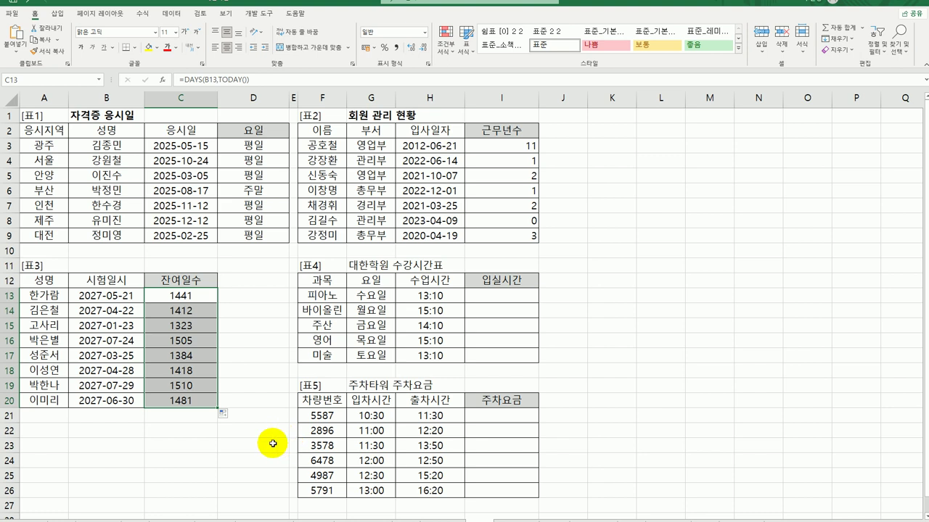
left_click(193, 297)
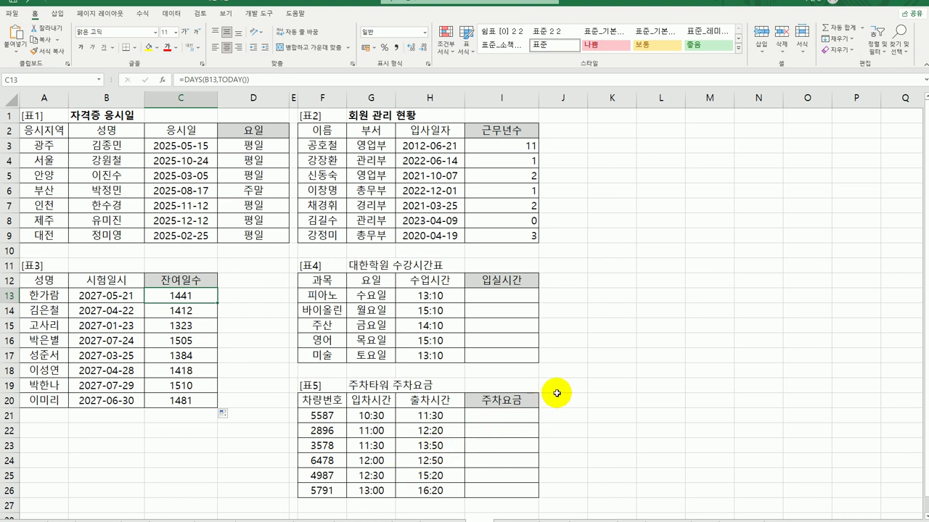
- Enter an HOUR formula on the class time H13 in I13 of the 입실시간 column
left_click(528, 294)
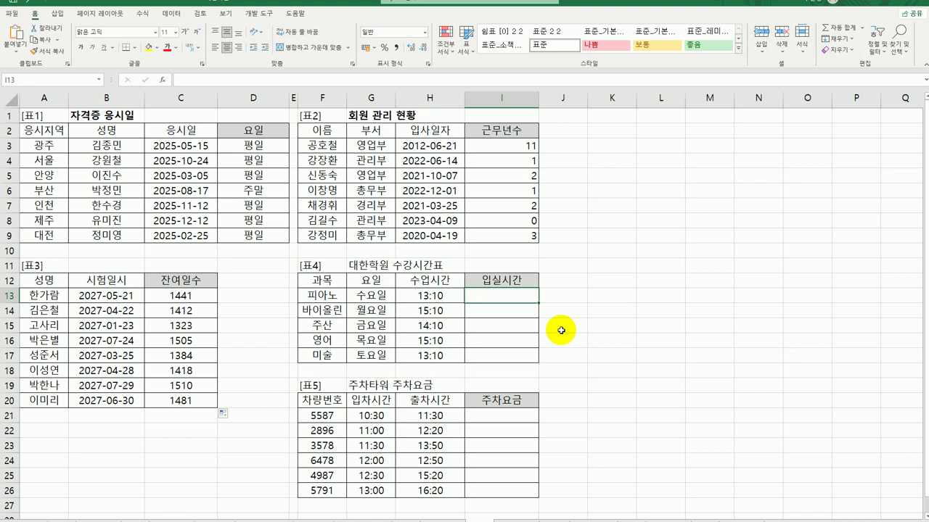
left_click(439, 296)
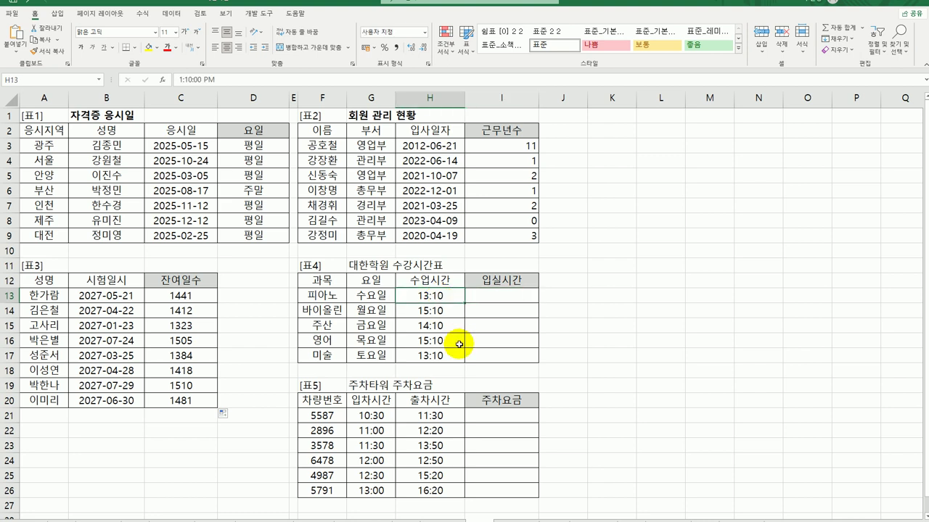
left_click(508, 296)
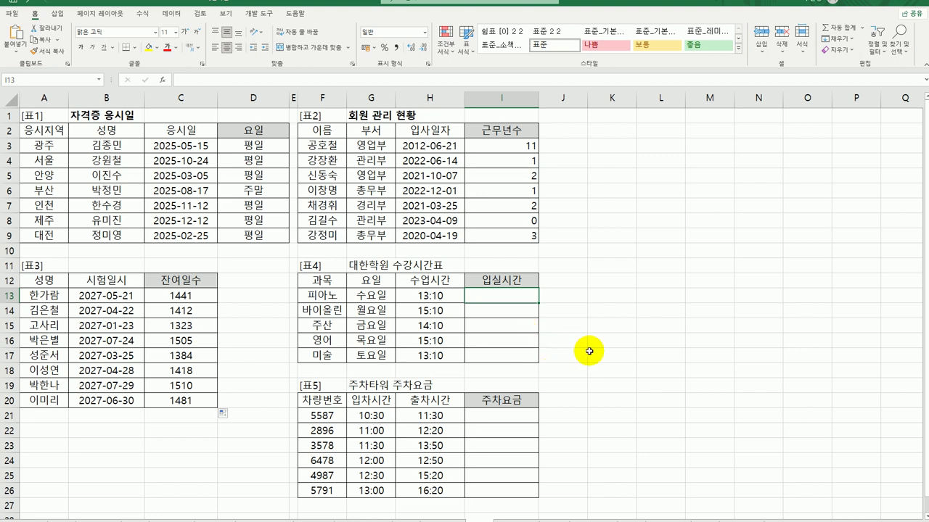
type("=hou")
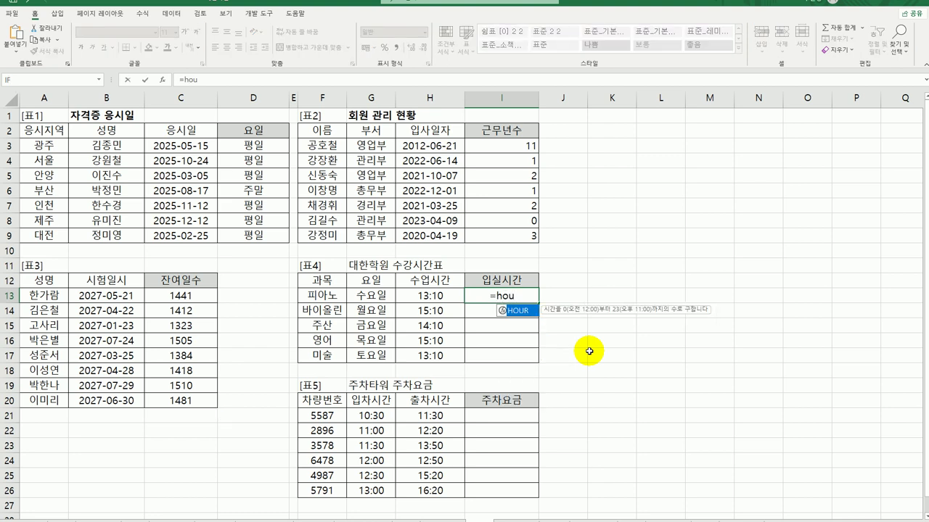
key("Tab")
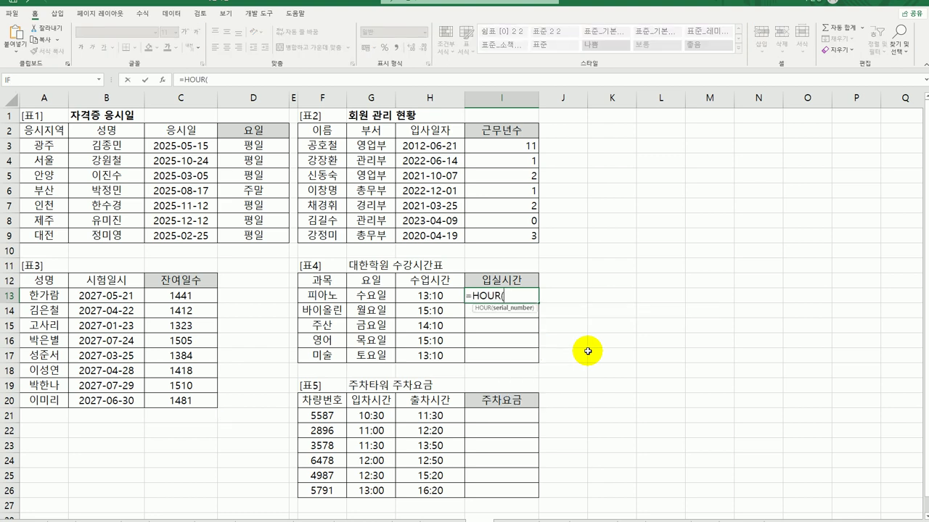
left_click(400, 296)
key("Return")
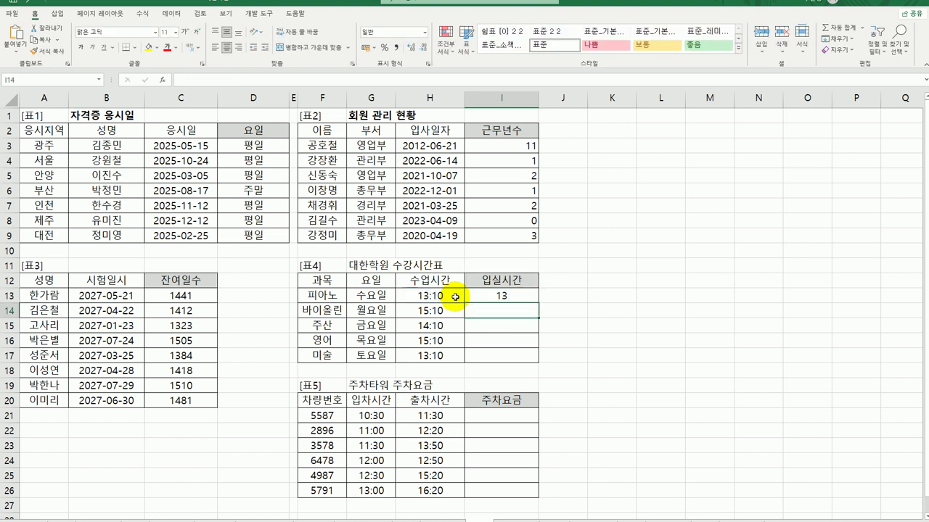
- Append &"시" to the HOUR formula in I13 and fill it down to I17
left_click(480, 295)
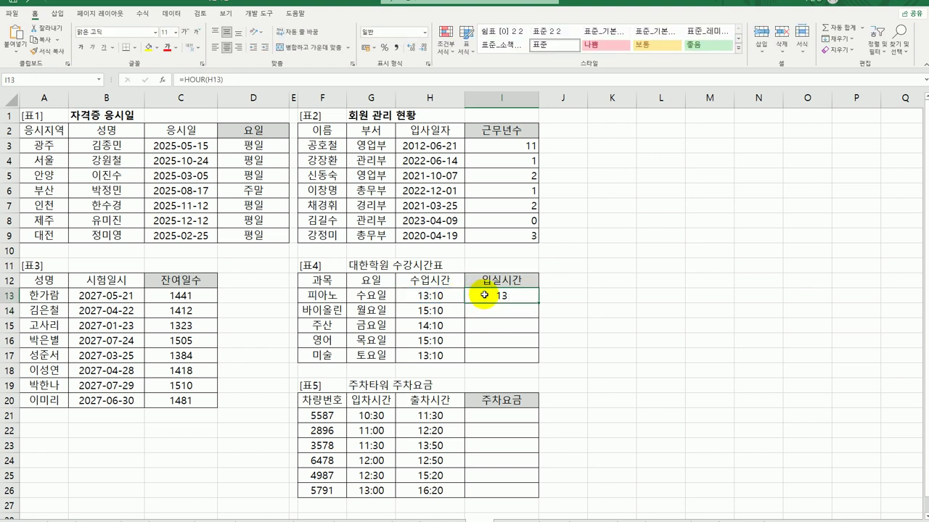
double_click(512, 296)
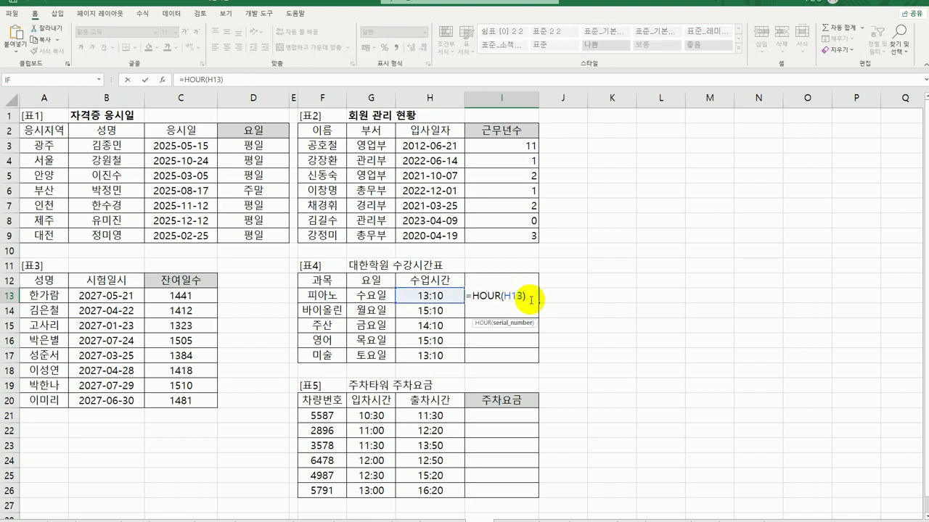
left_click(533, 296)
type("&\"")
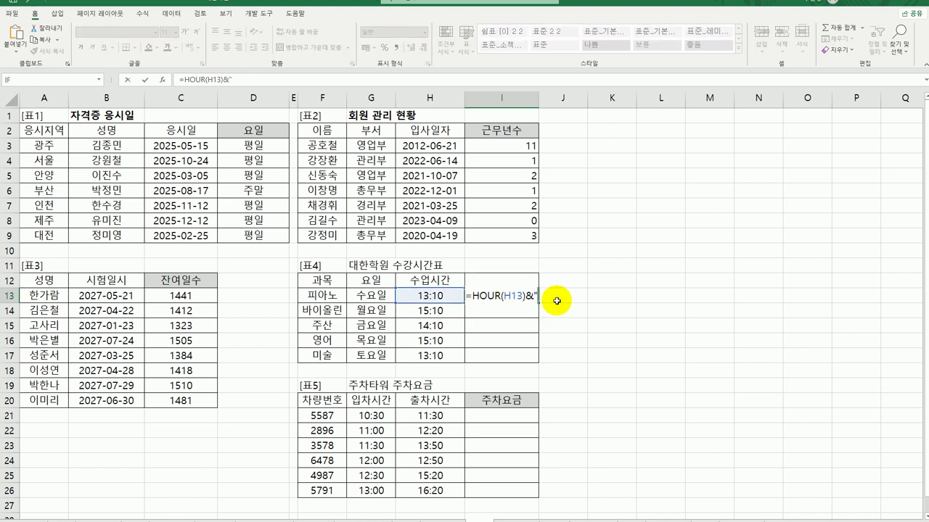
type("시\"")
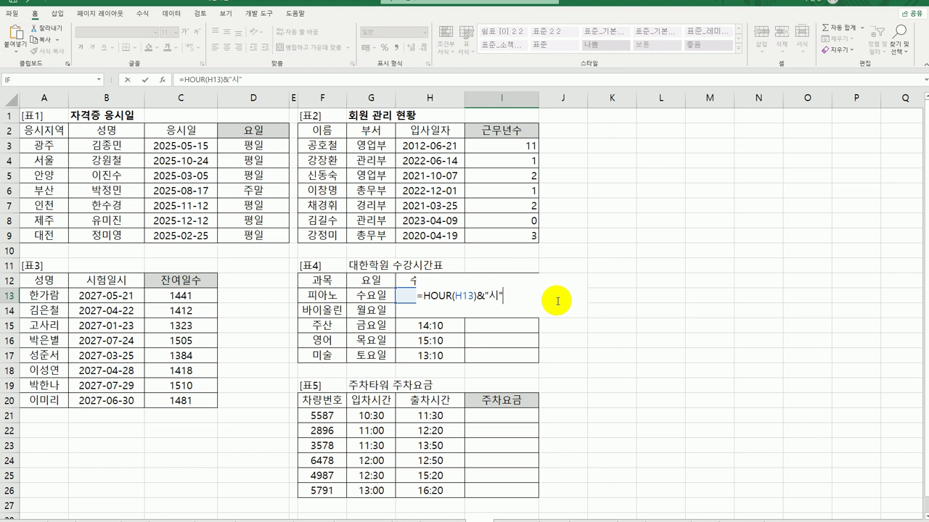
key("ctrl+Return")
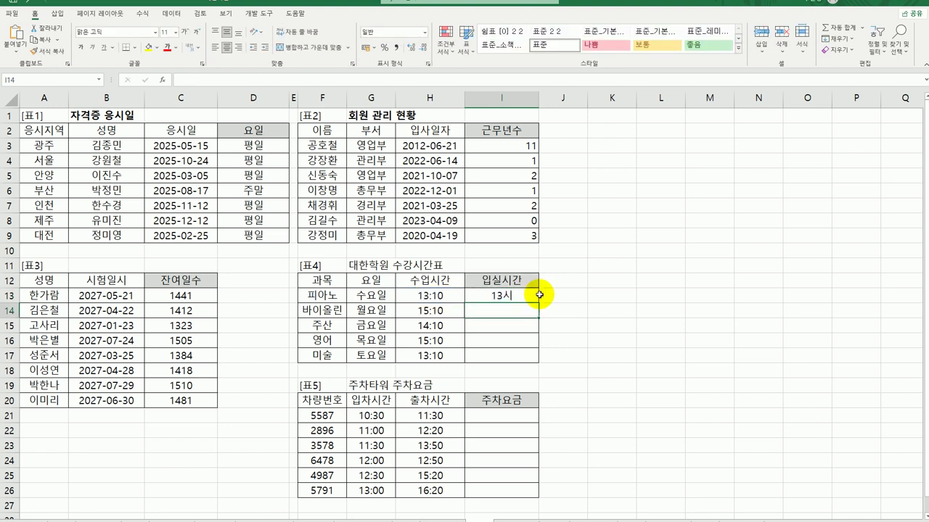
left_click_drag(539, 305, 532, 359)
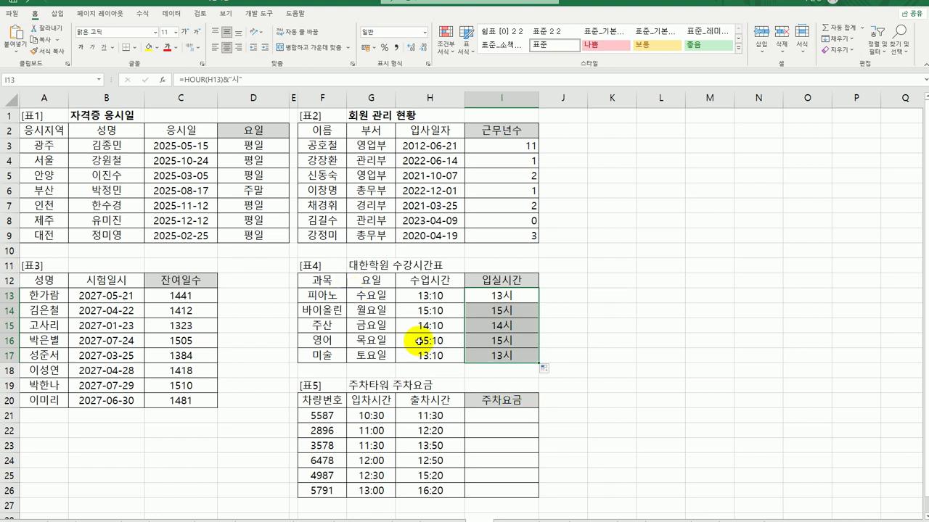
- Enter =HOUR(H21-G21) in I21 of the 주차요금 column to get the parked hours
left_click(514, 422)
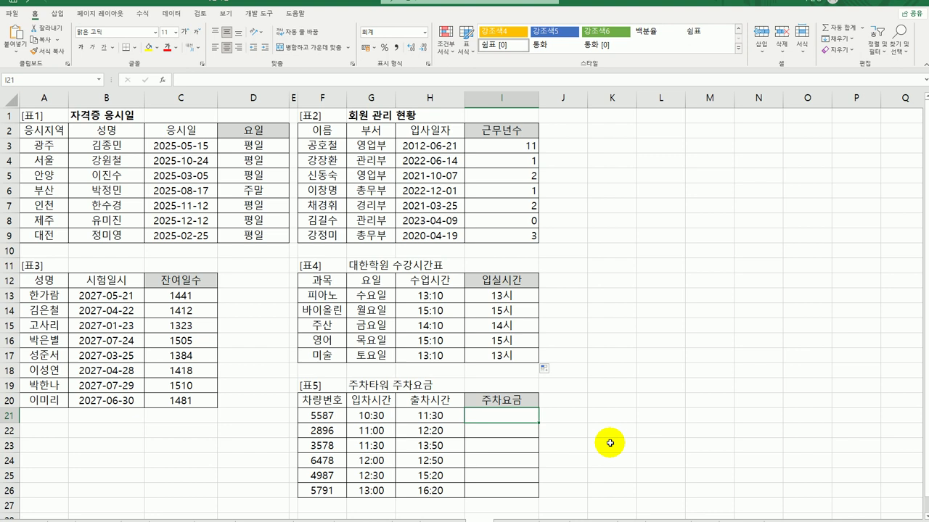
left_click(374, 415)
left_click(435, 417)
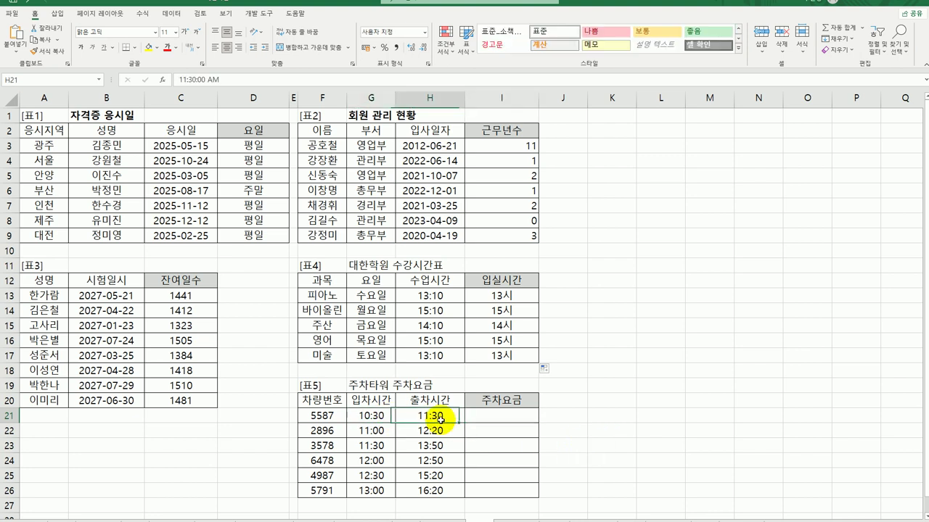
left_click(483, 419)
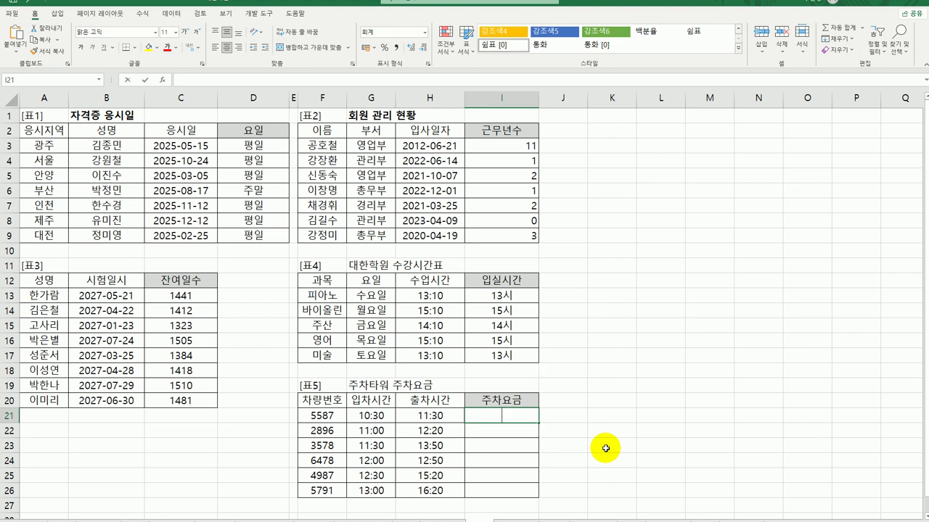
type("=ㅗ")
key("BackSpace")
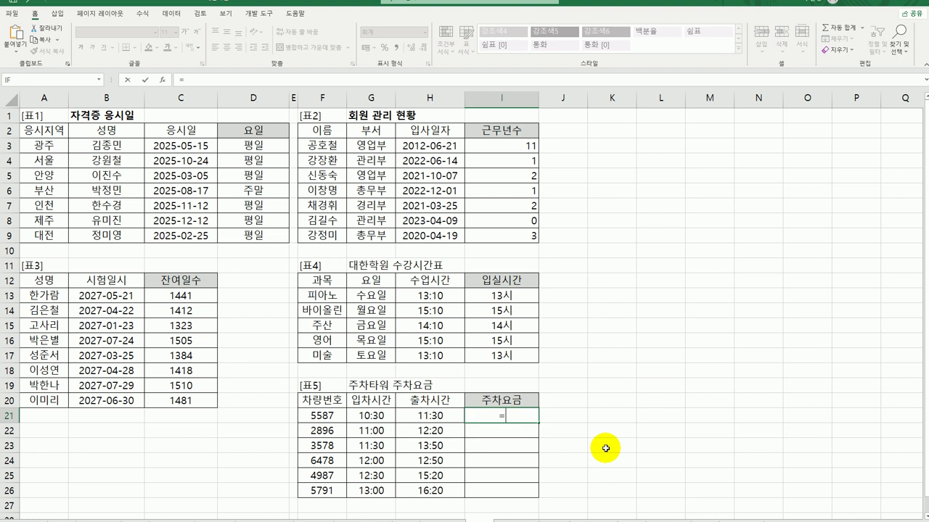
type("h")
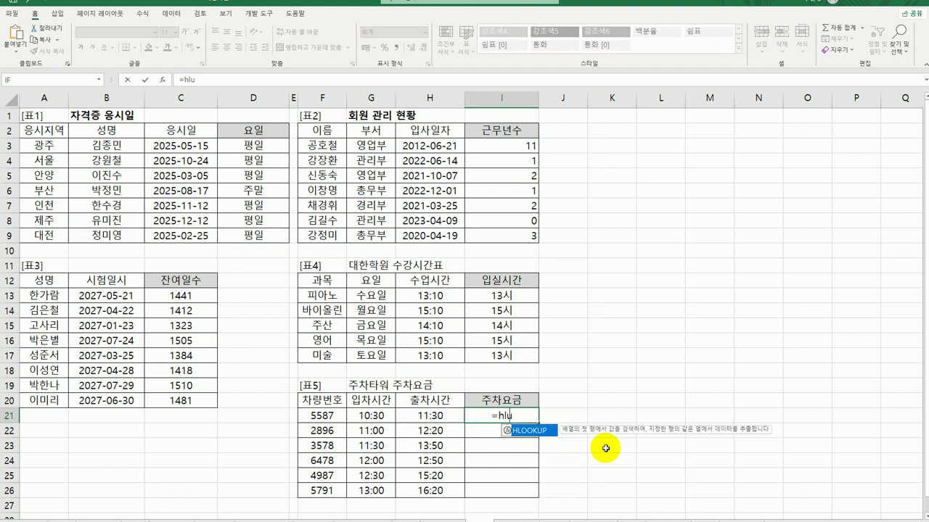
type("ou")
key("Tab")
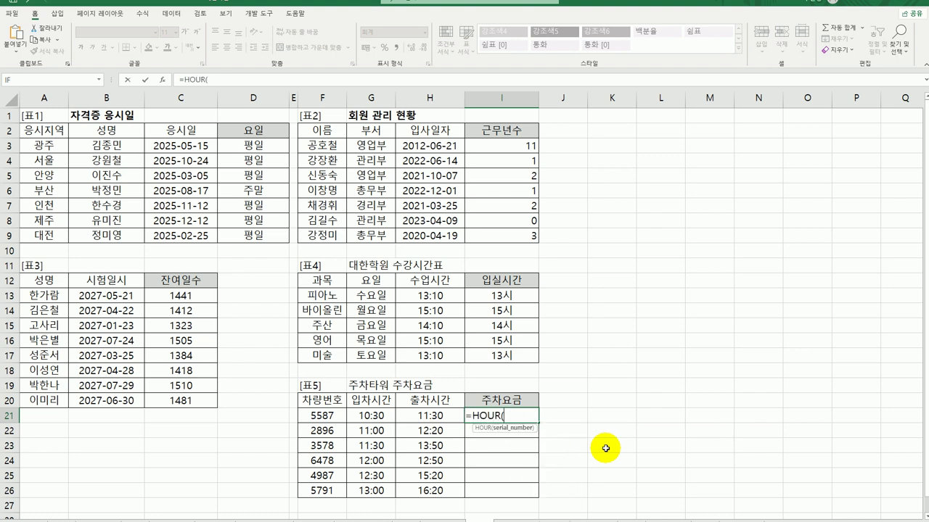
left_click(448, 418)
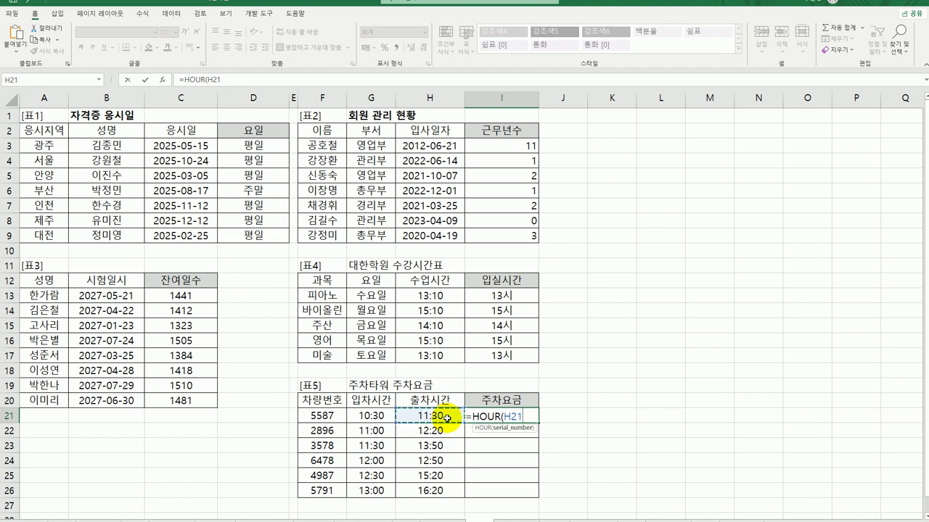
type("-")
left_click(375, 417)
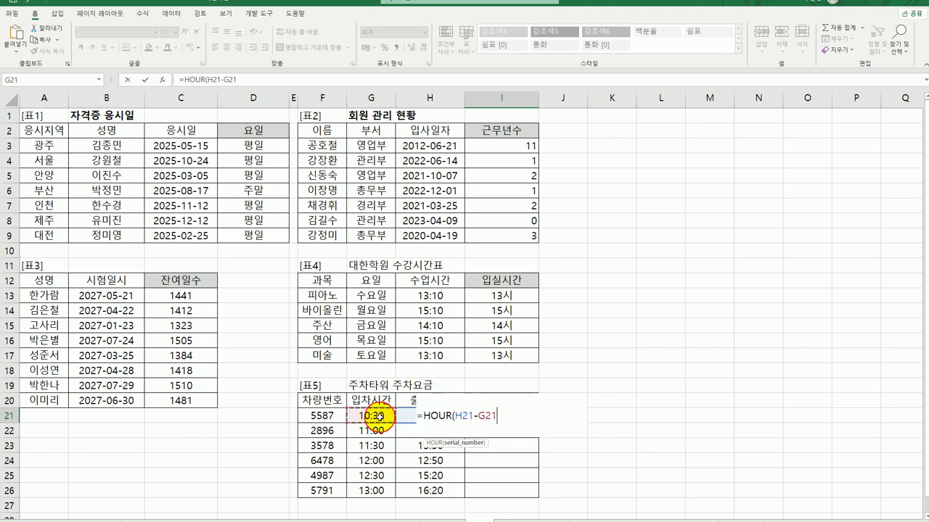
type(")")
key("Return")
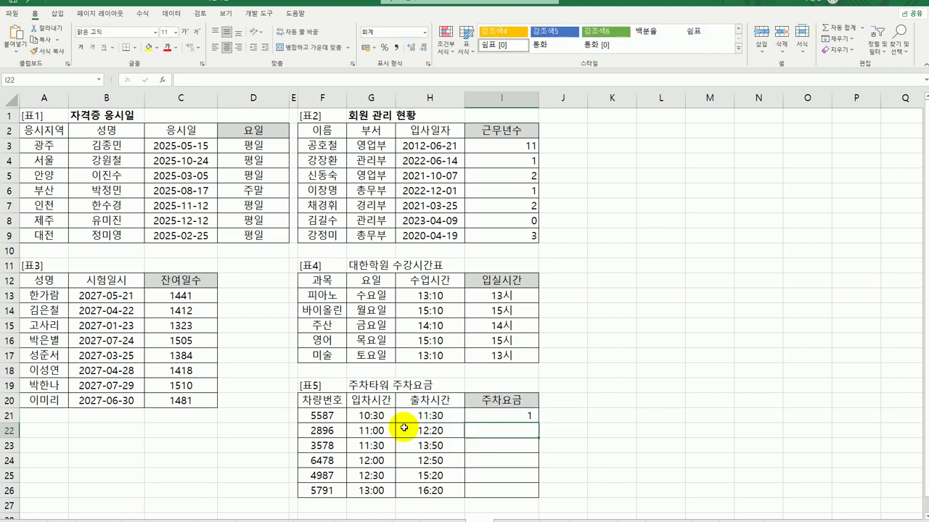
- Multiply the HOUR formula in I21 by 60 and fill it down to I26
left_click(491, 418)
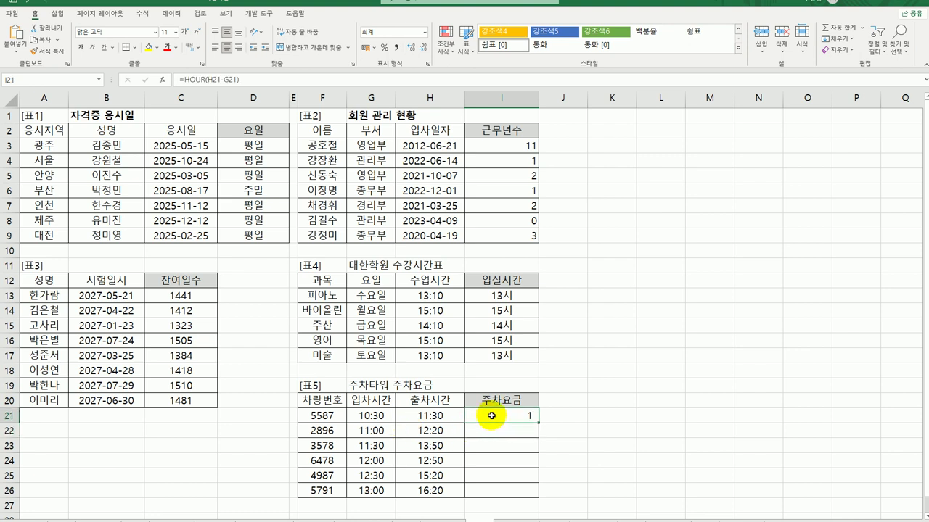
double_click(491, 415)
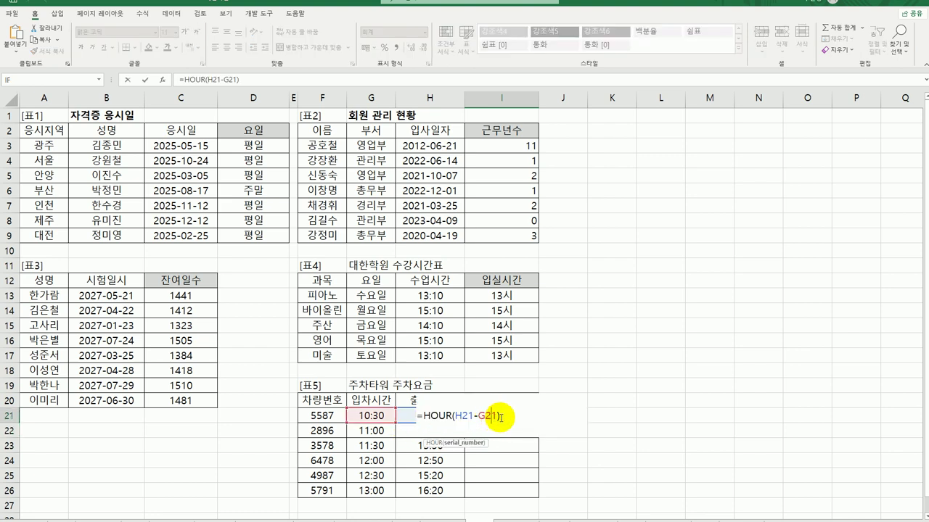
type("6")
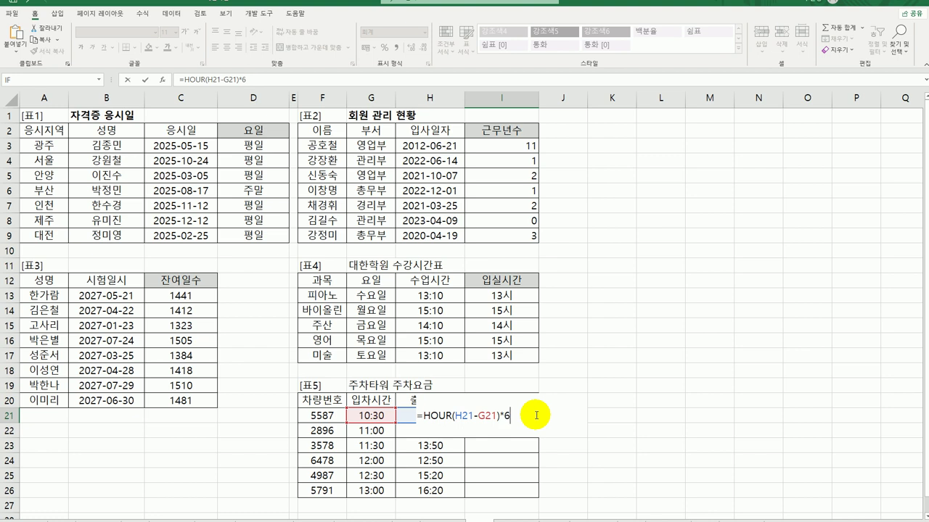
type("0")
key("ctrl+Return")
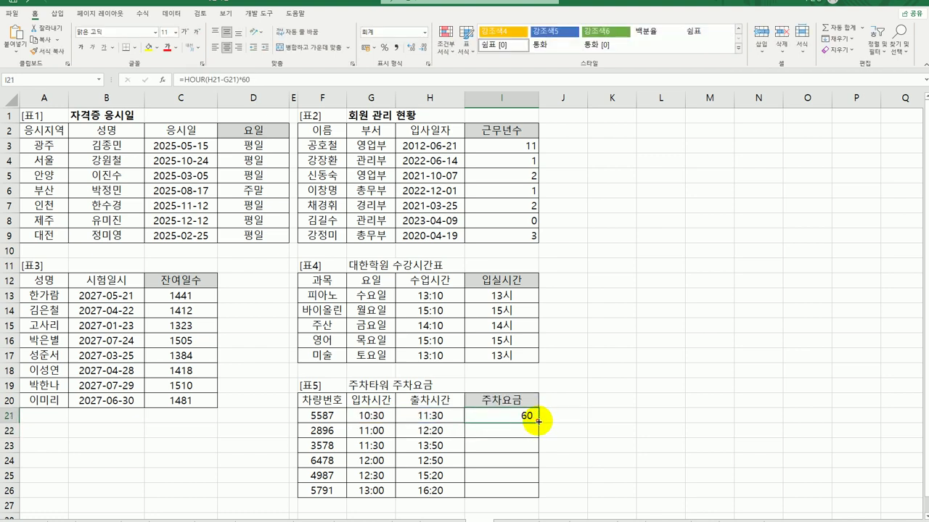
left_click_drag(540, 419, 537, 495)
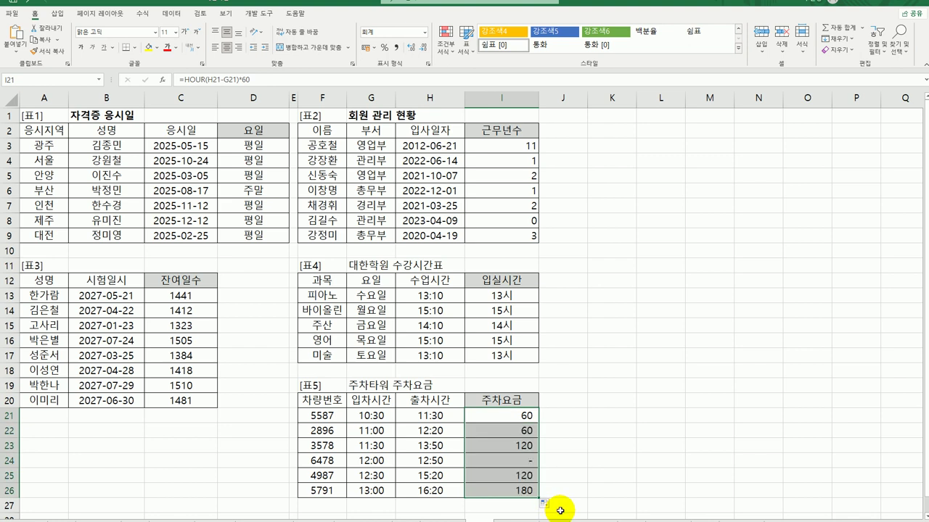
- Add +MINUTE(H21-G21) to the end of the parking fee formula in I21
left_click(522, 416)
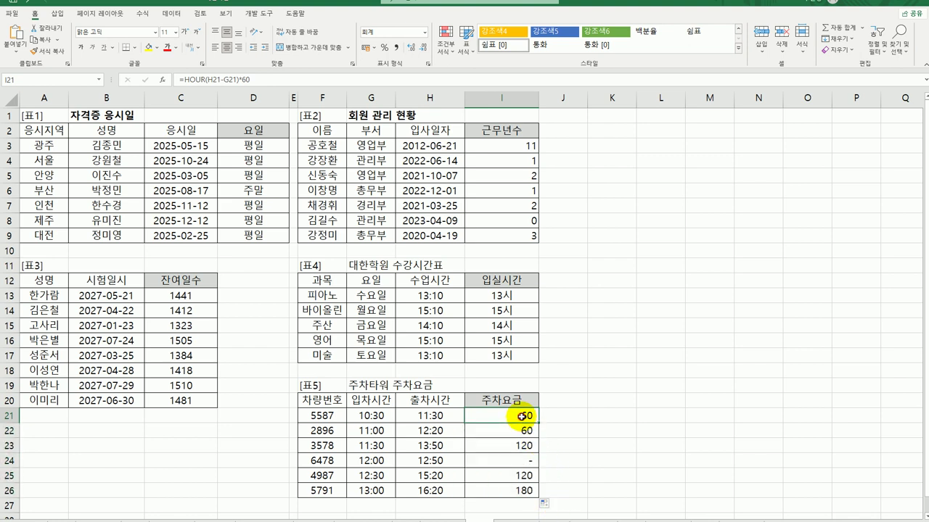
double_click(522, 416)
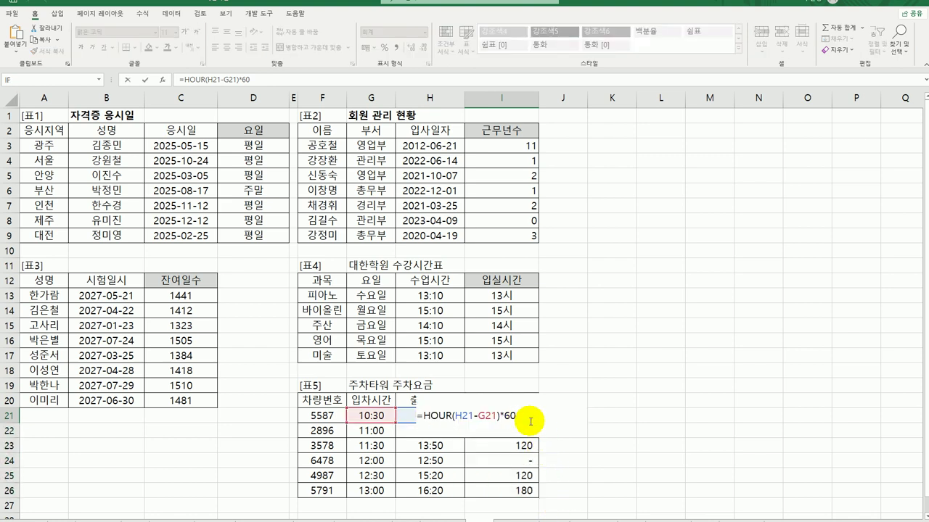
type("+m")
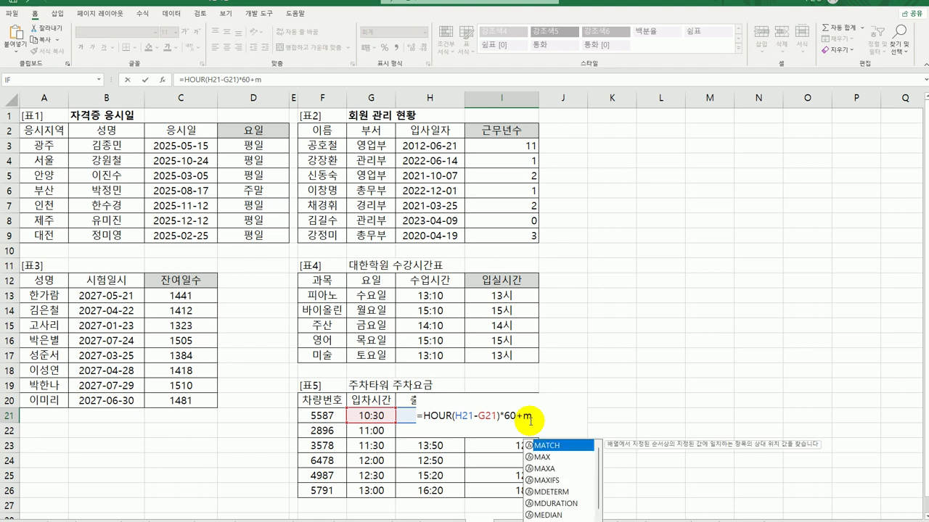
type("inu")
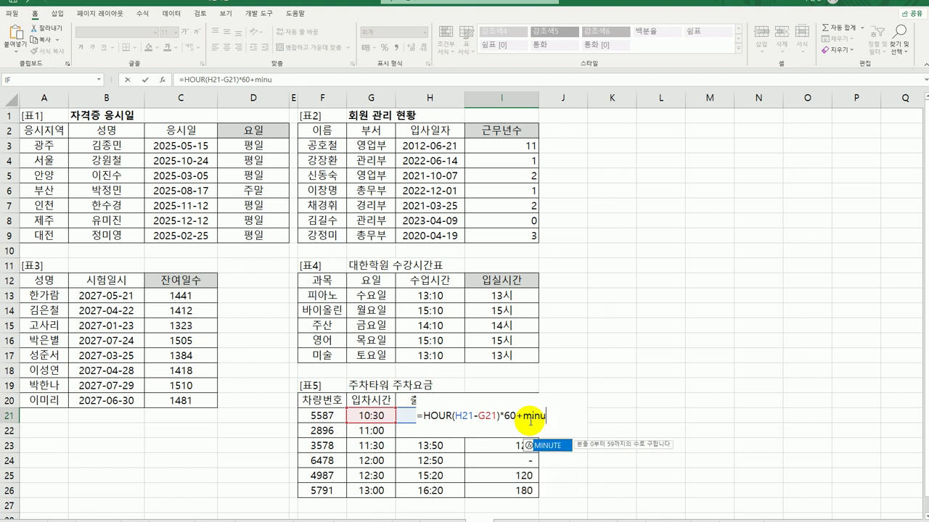
double_click(549, 445)
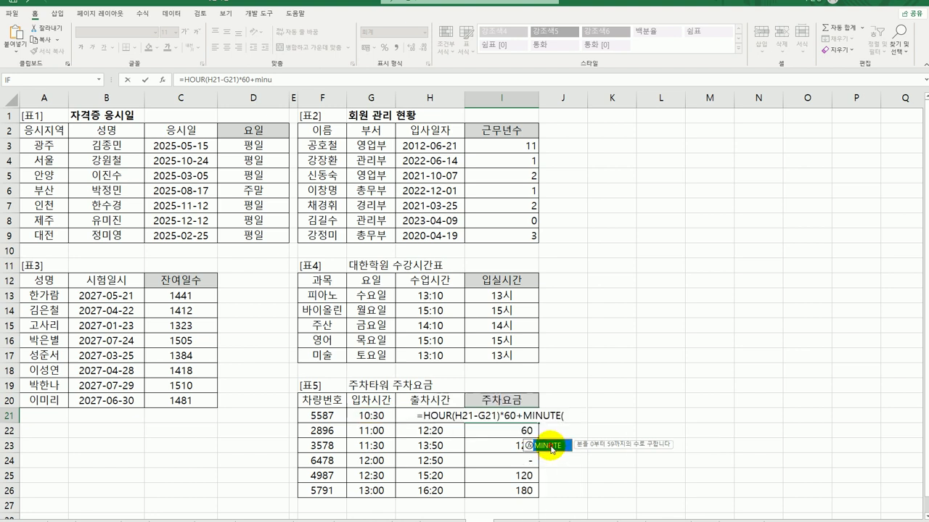
left_click(410, 417)
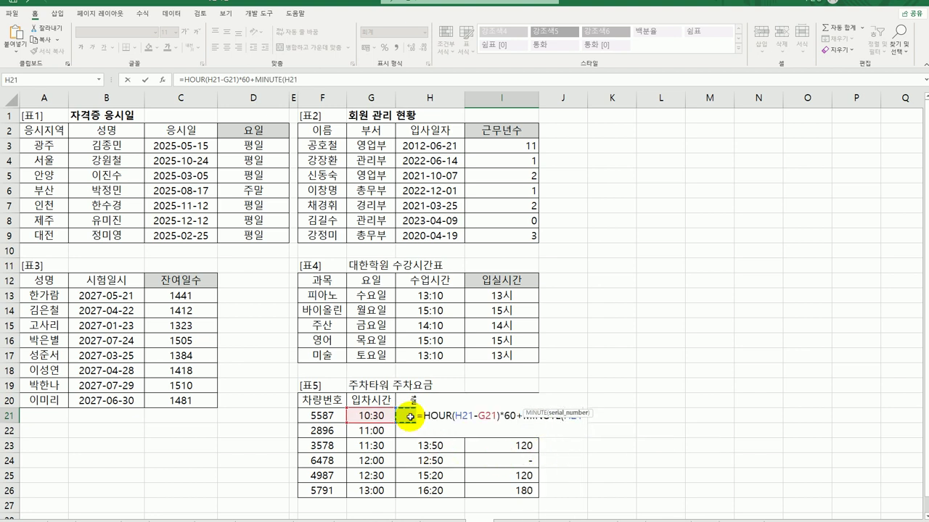
type("-")
left_click(368, 417)
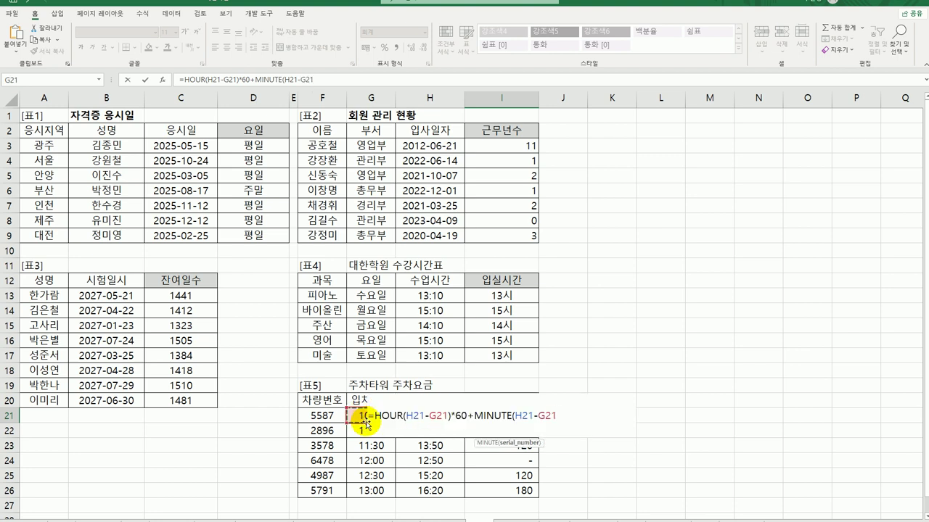
type(")")
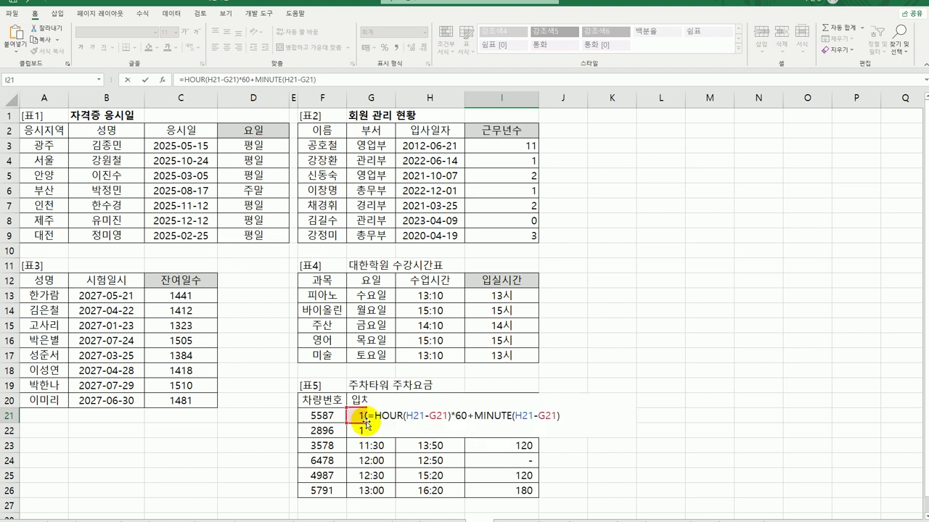
key("Return")
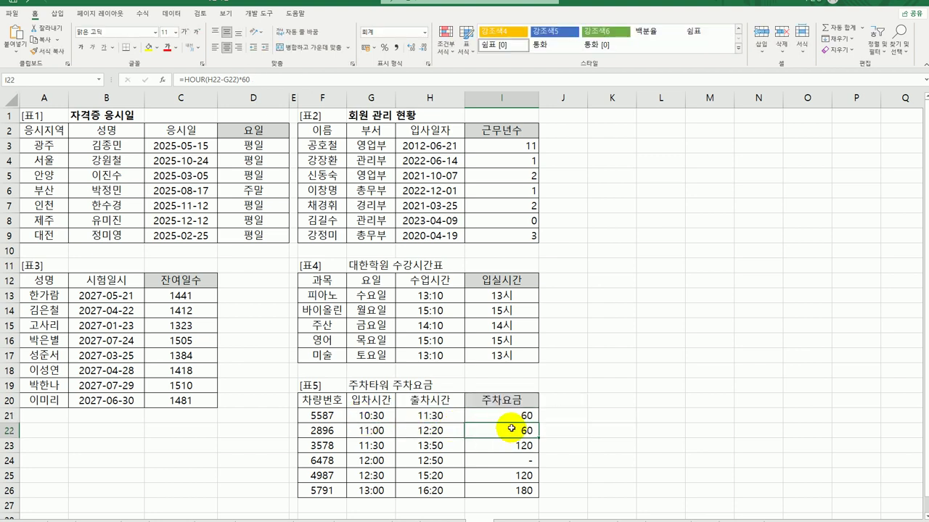
- Fill the hours-and-minutes formula from I21 down to I26 in the 주차요금 column
left_click(512, 416)
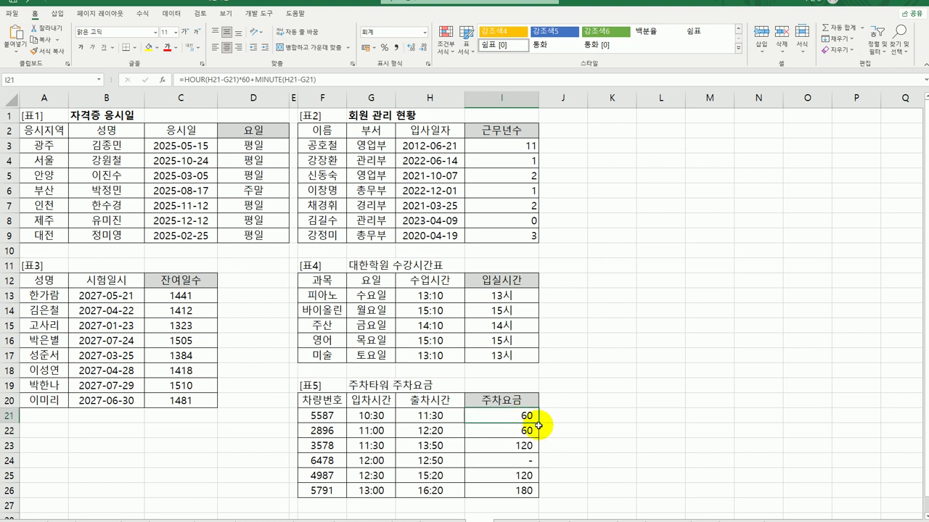
left_click_drag(538, 426, 530, 497)
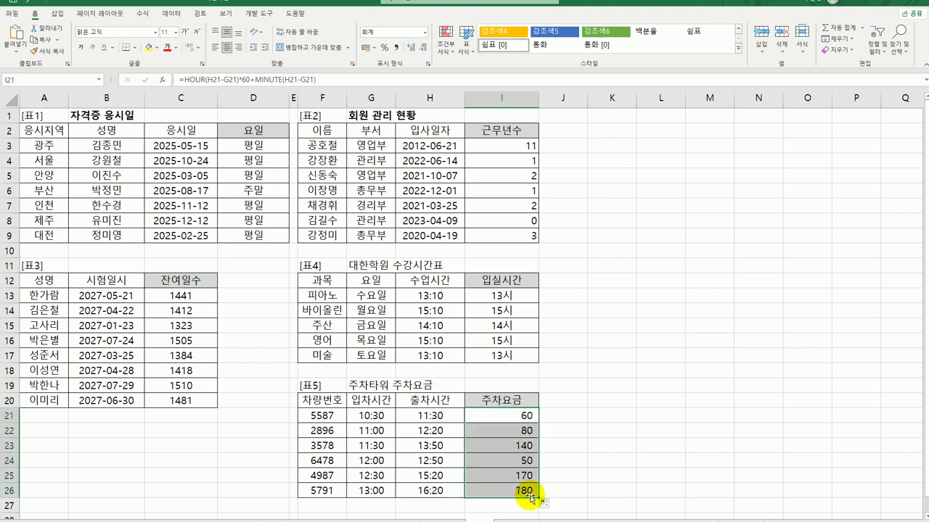
left_click(523, 420)
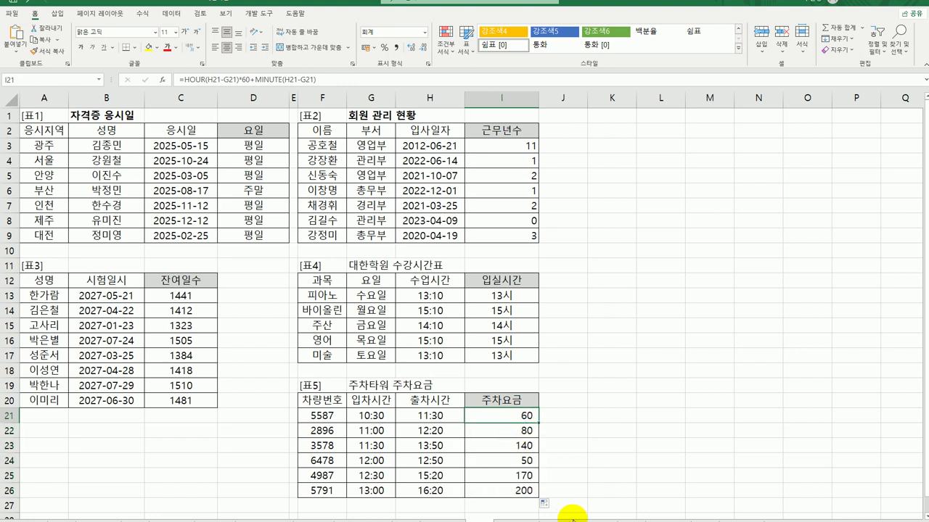
- Wrap the whole parked-minutes formula in I21 in parentheses and multiply it by 200
double_click(531, 419)
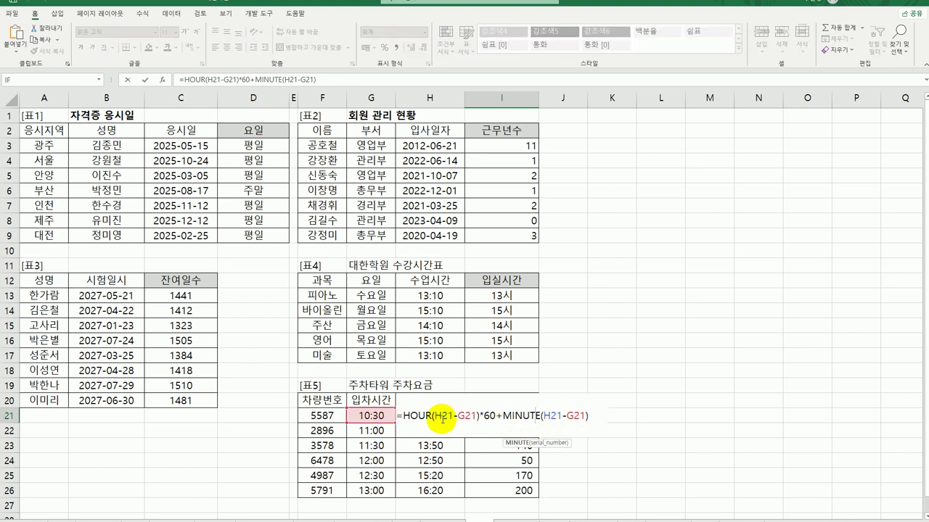
left_click(404, 418)
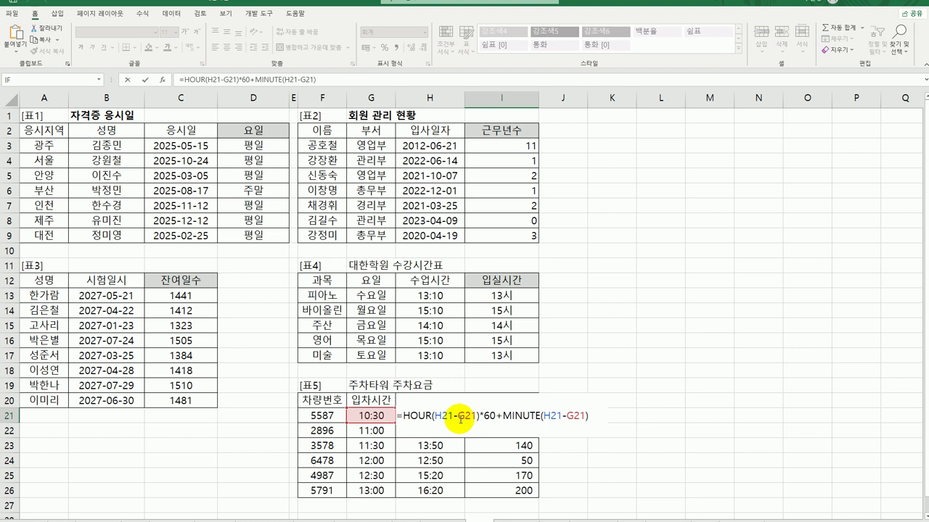
type("(")
key("End")
type(")")
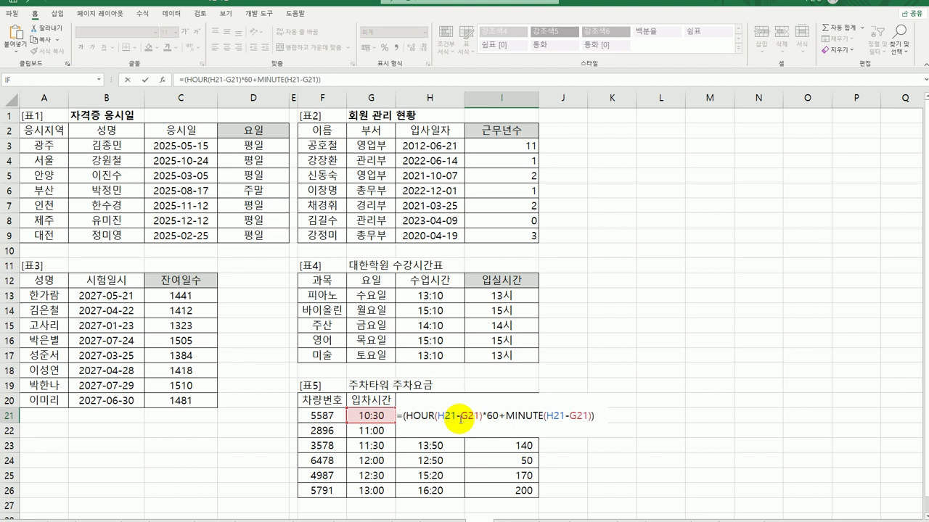
type("*200")
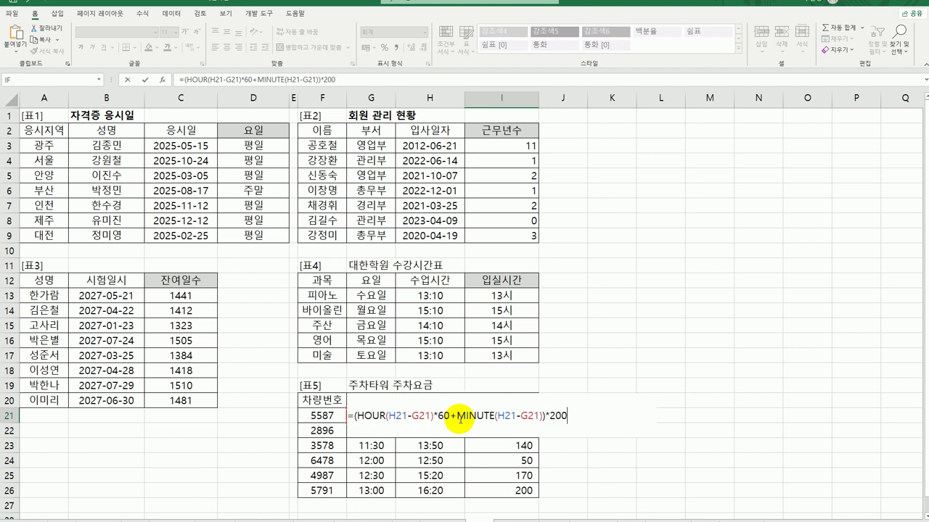
key("Return")
left_click(459, 417)
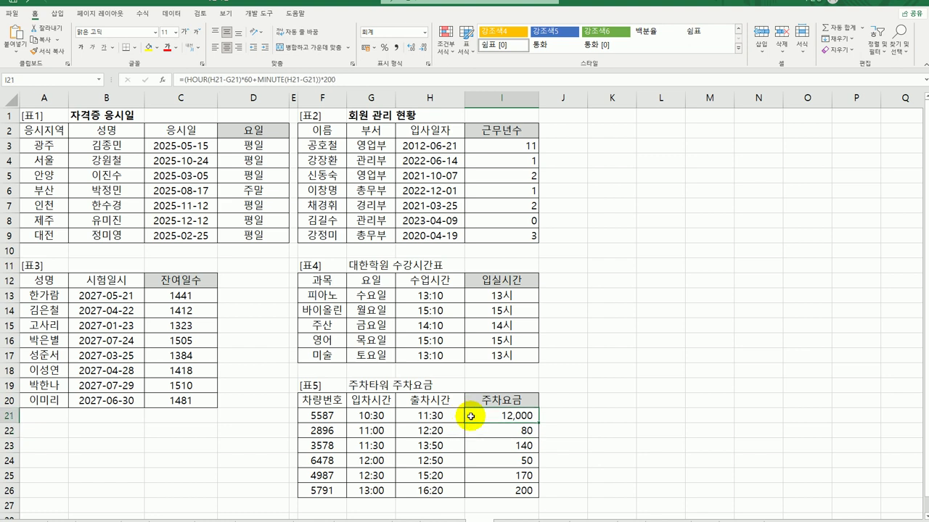
- Insert /10 before *200 in the I21 parking fee formula and fill it down to I26
double_click(470, 415)
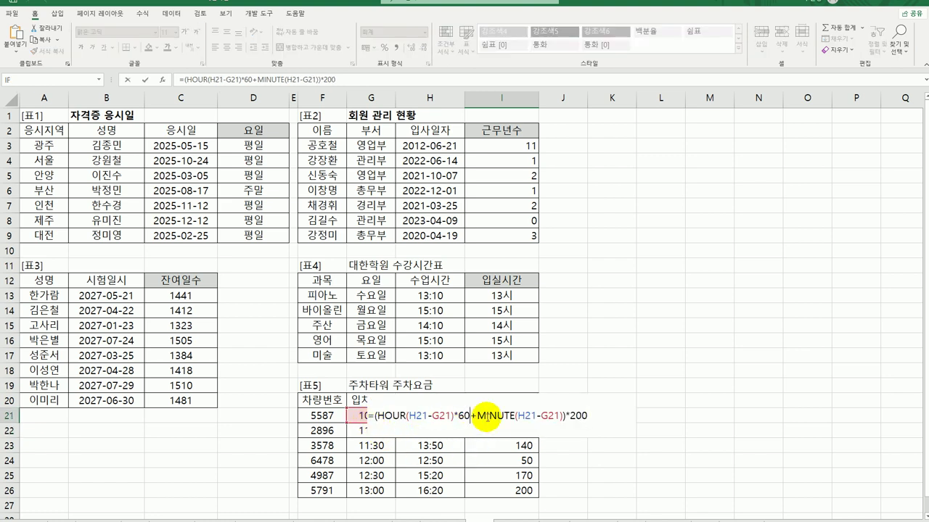
left_click(564, 417)
type("/")
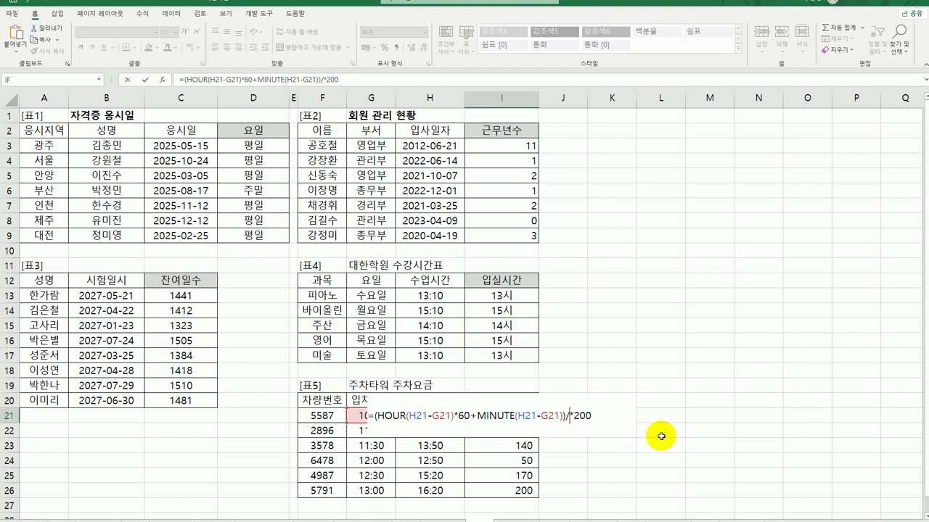
type("10")
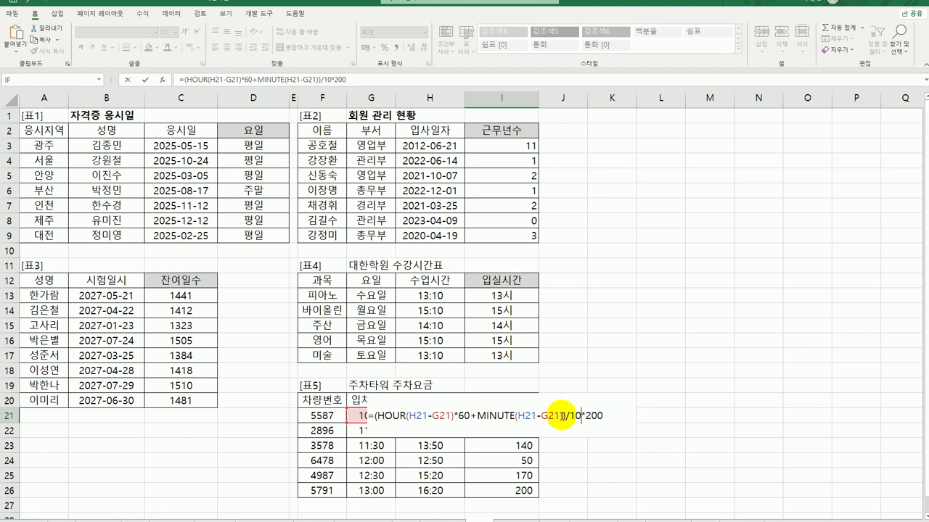
left_click(578, 420)
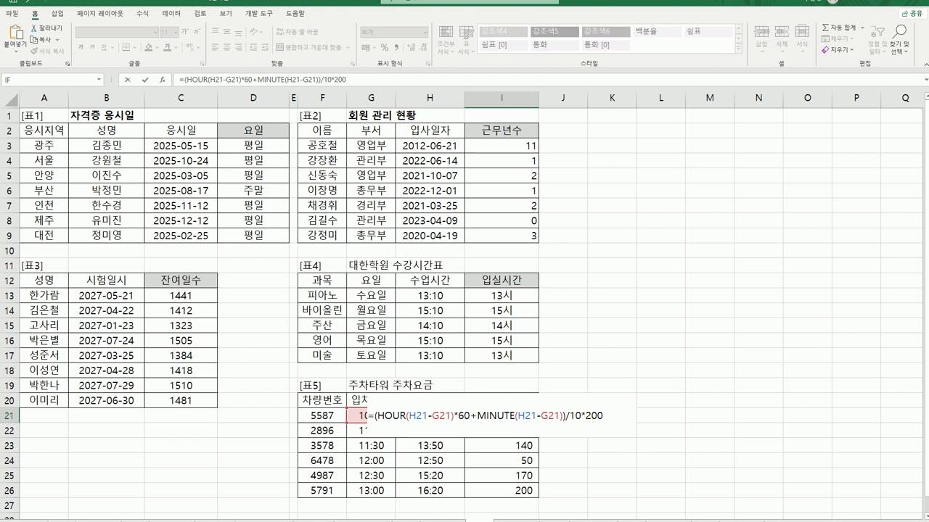
key("Return")
left_click(523, 418)
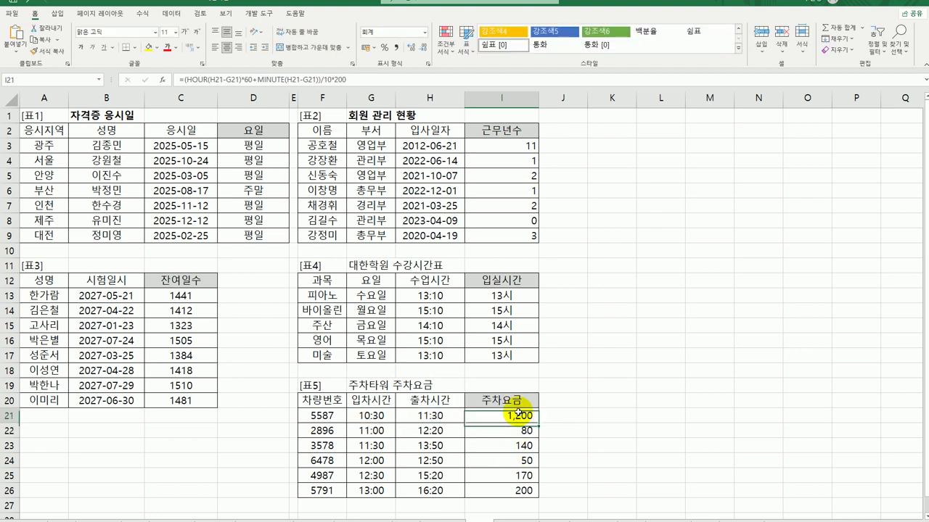
left_click_drag(540, 428, 525, 487)
left_click(524, 487)
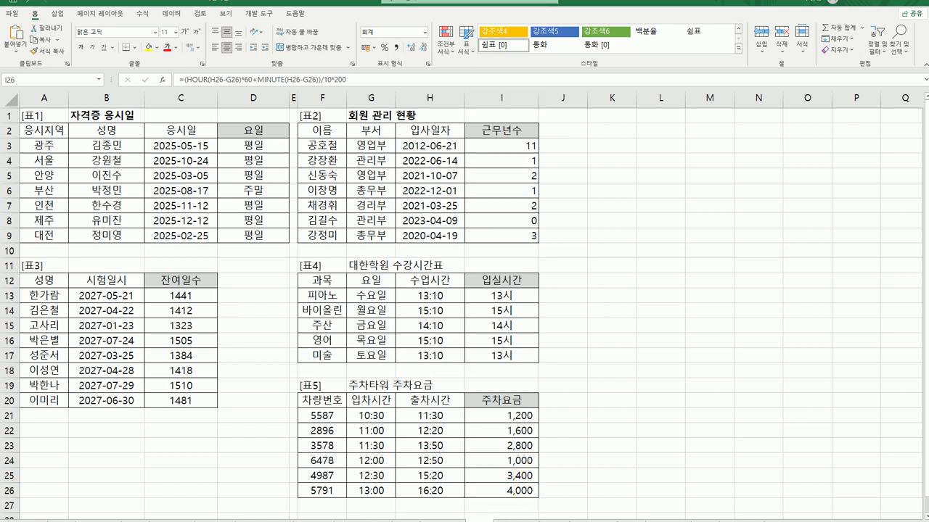
left_click(44, 115)
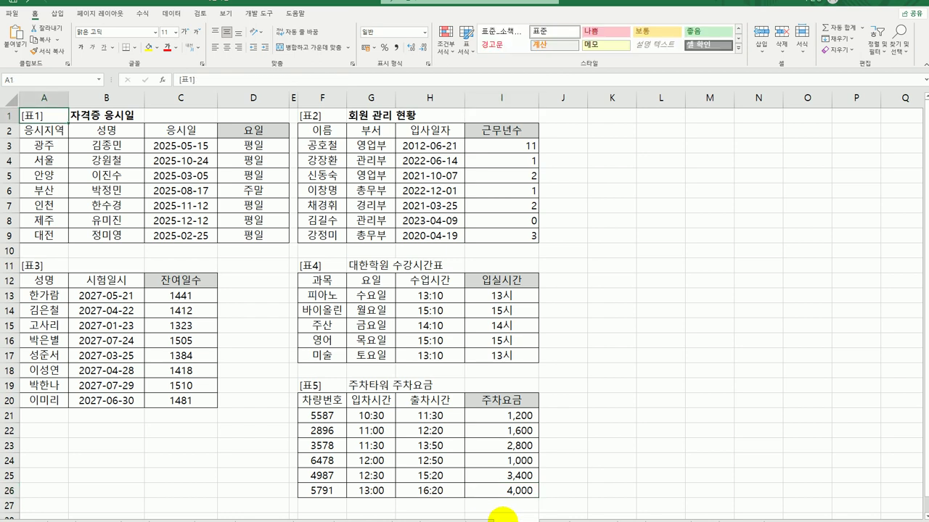
left_click(506, 494)
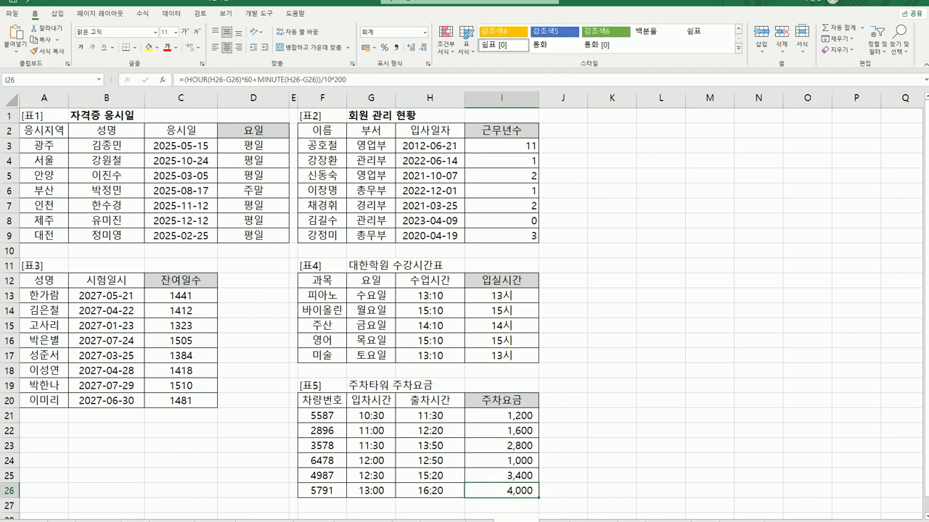